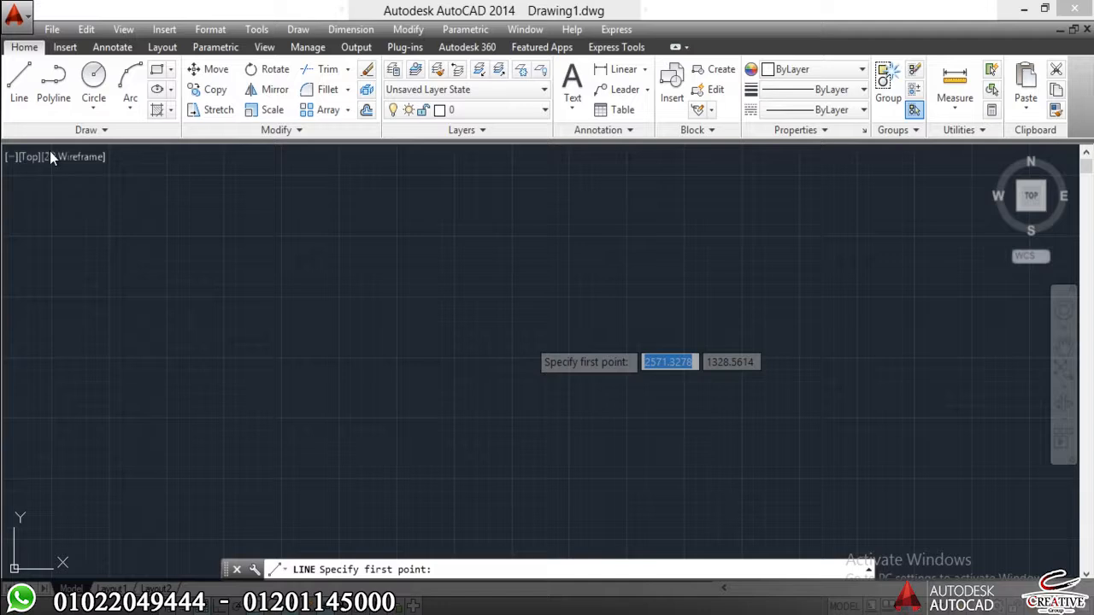
Draw a single steep, freehand line near the middle of the empty drawing area
left_click(415, 304)
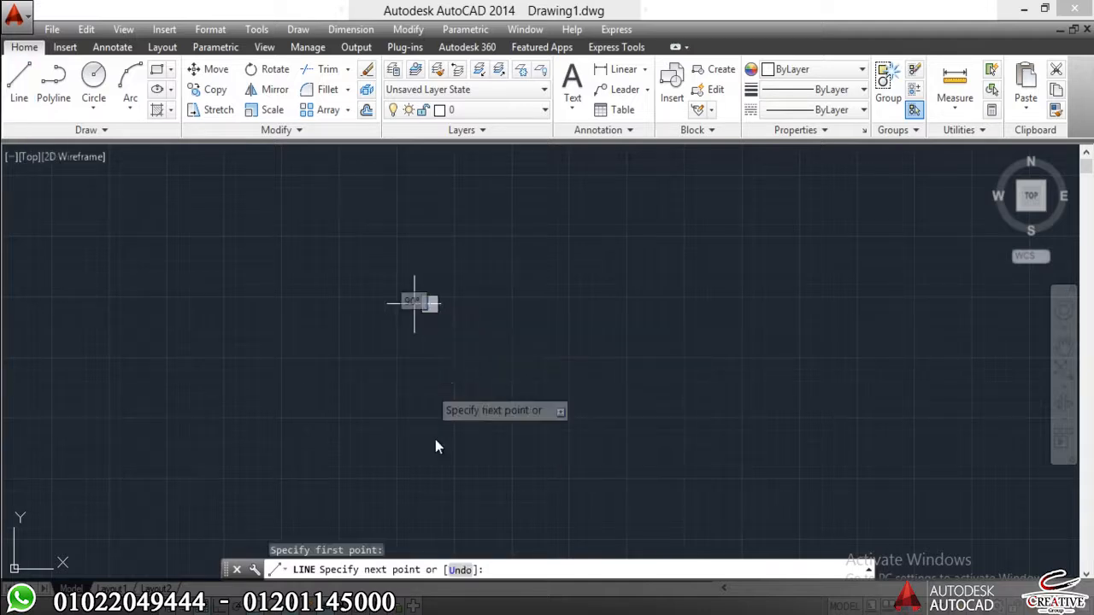
left_click(435, 438)
key("Escape")
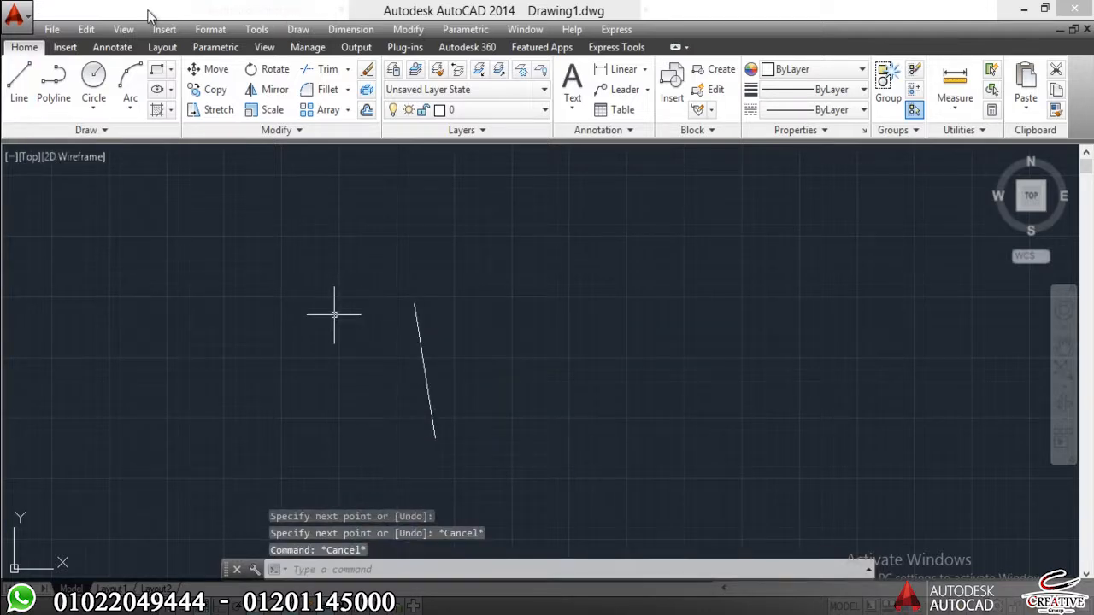
left_click(282, 31)
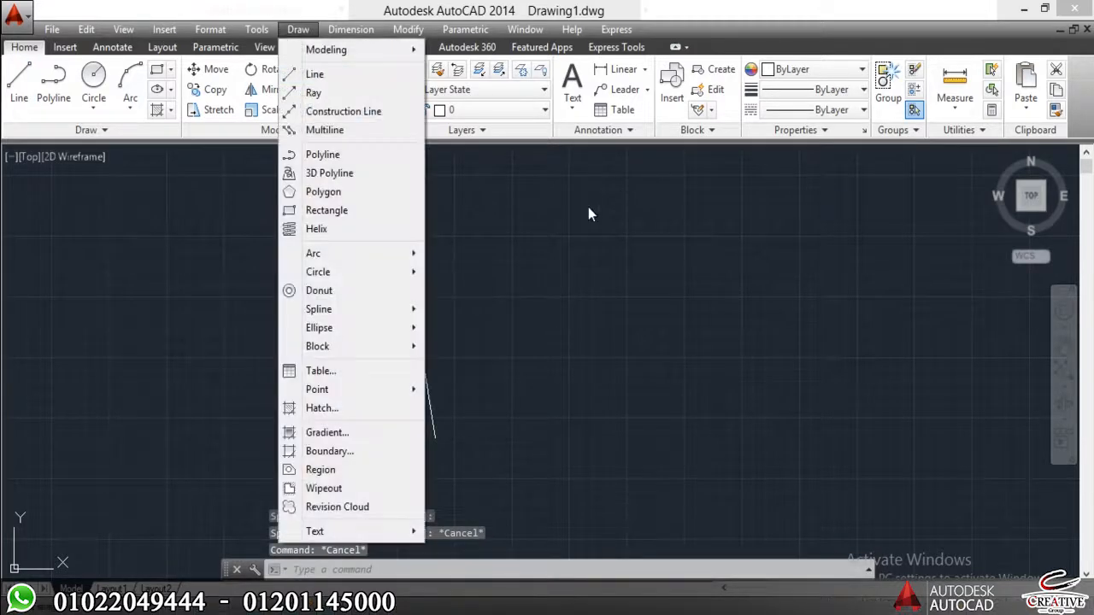
left_click(463, 369)
left_click(319, 411)
Draw a second steep line about 773 units long beside the first, slanting the opposite way
type("l")
key("Return")
left_click(586, 213)
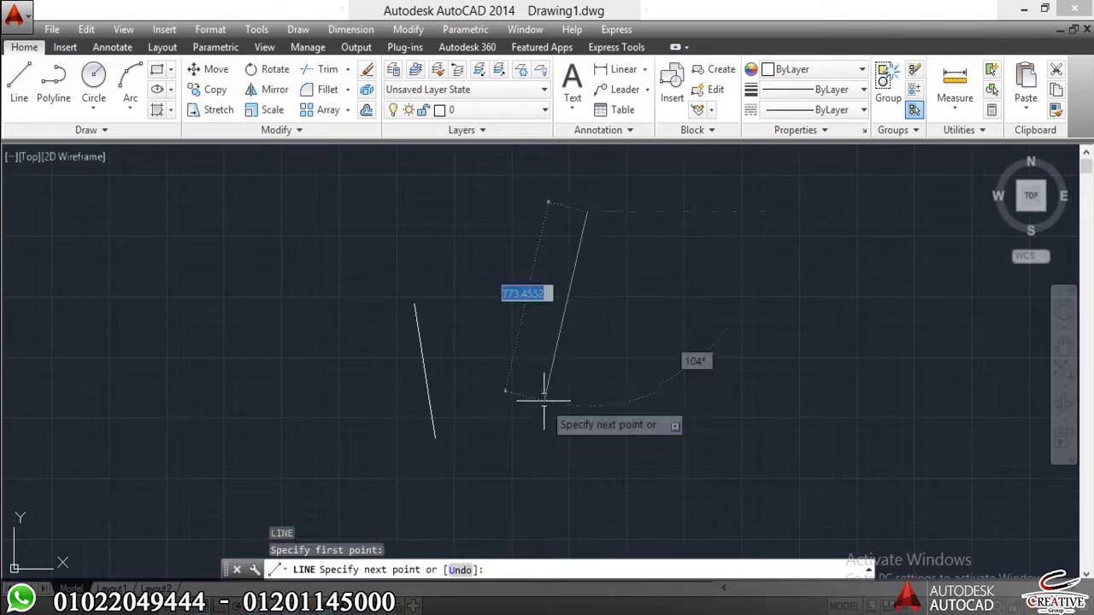
left_click(543, 399)
key("Escape")
Select both slanted lines together and delete them
left_click(637, 265)
left_click(370, 429)
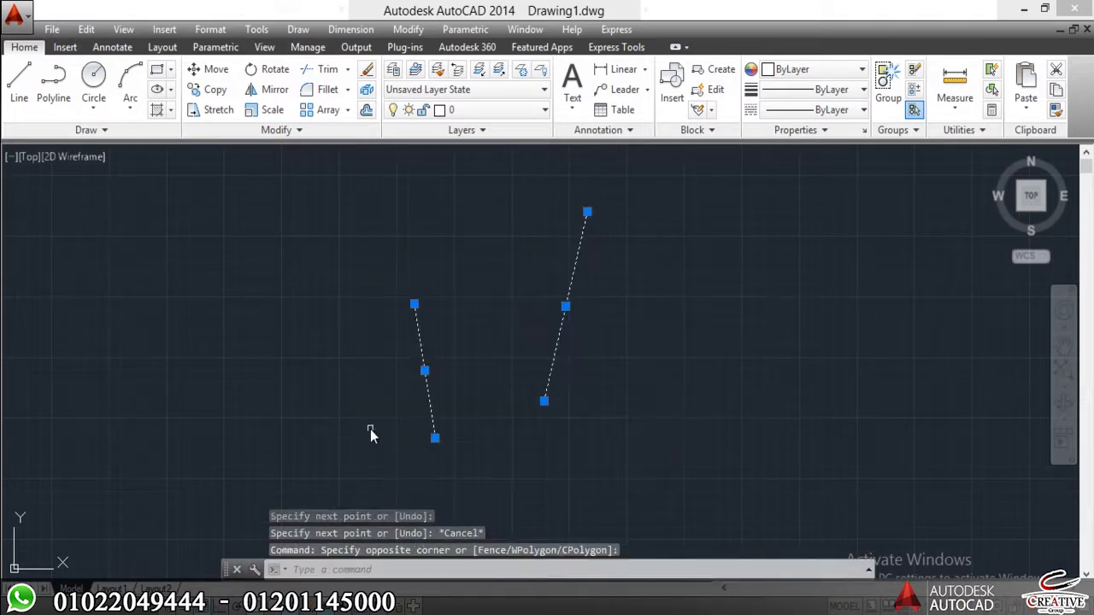
key("Delete")
Draw a triangle with the Line command, placing three freehand corners and using the Close option for the last side
type("l")
key("Return")
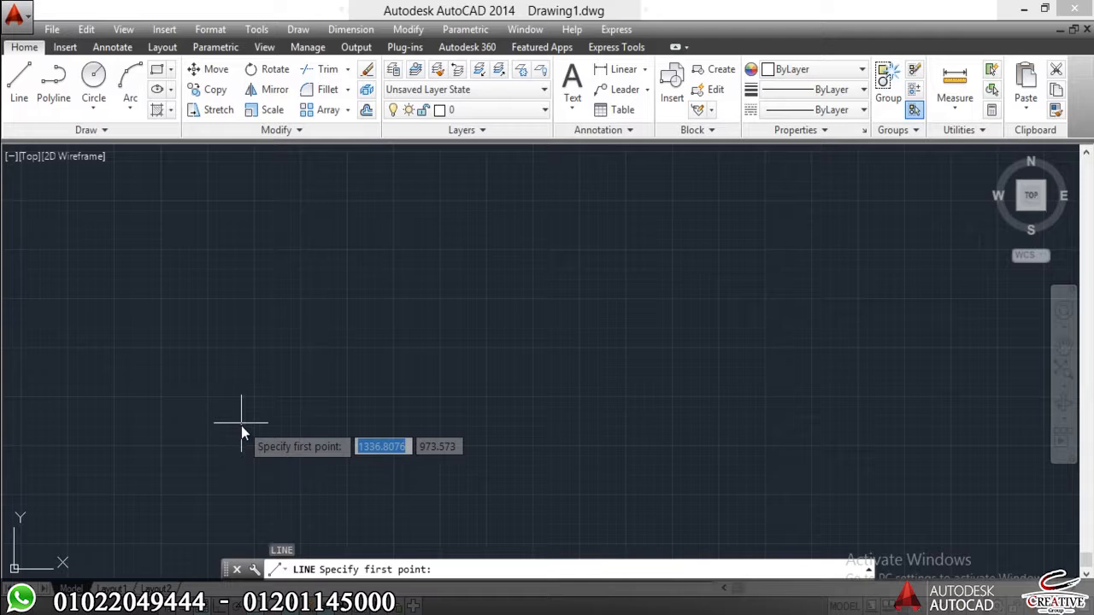
left_click(241, 391)
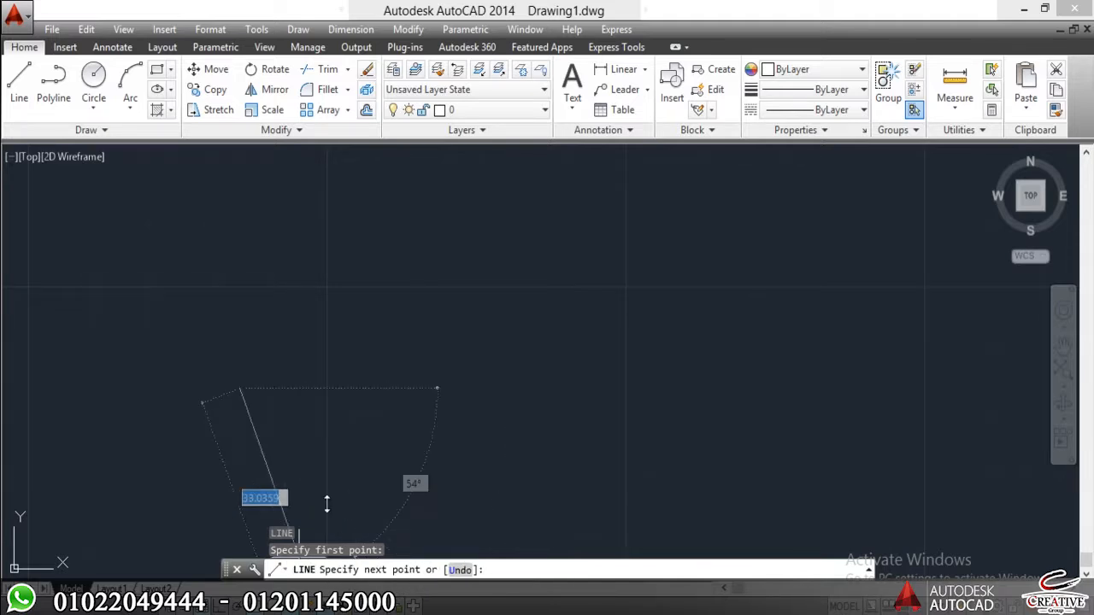
left_click(427, 301)
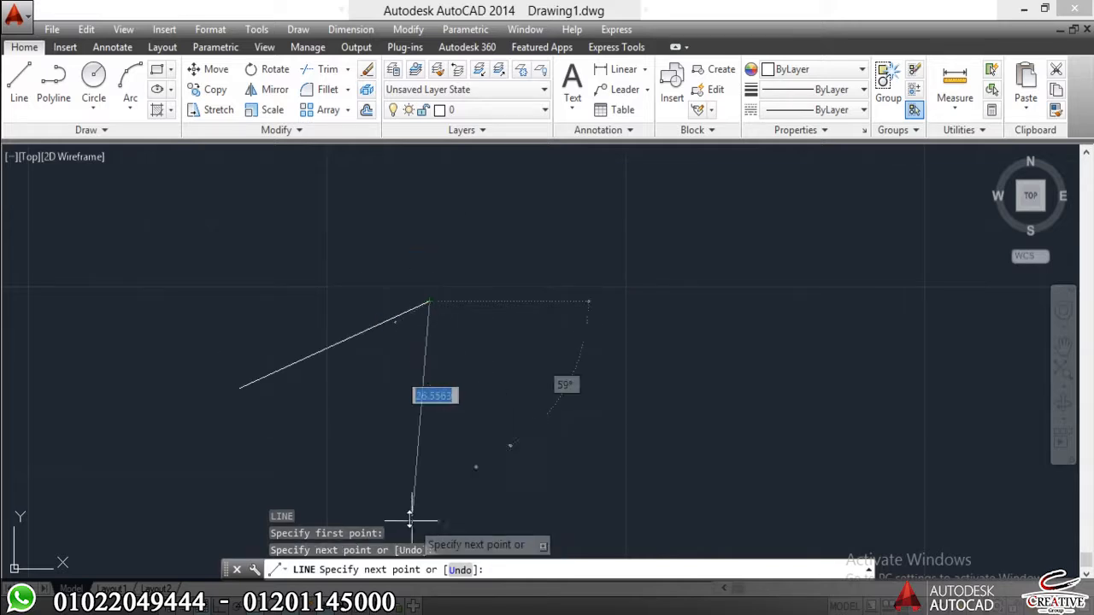
left_click(396, 498)
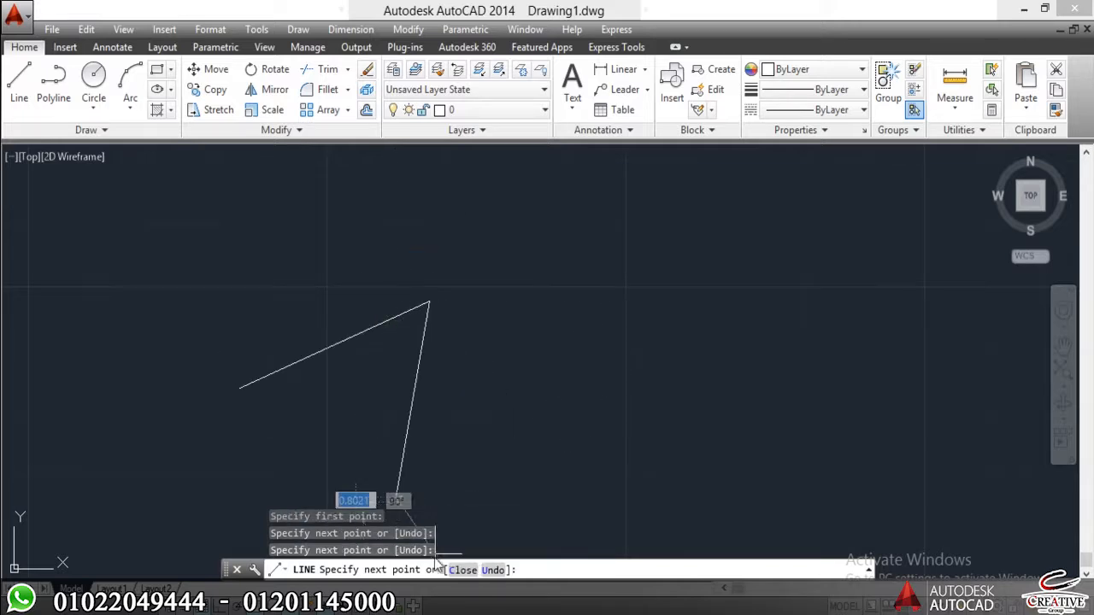
left_click(461, 570)
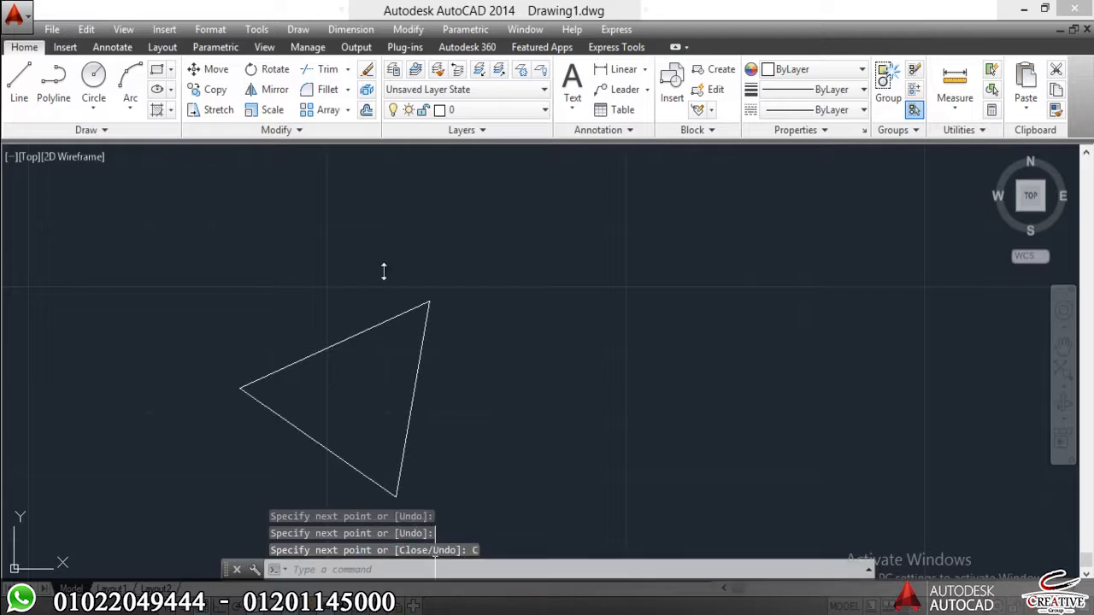
Draw a 30-unit line in the empty area beside the triangle, sloping gently downward from its start point
scroll(331, 359, "down", 4)
middle_click_drag(327, 354, 156, 333)
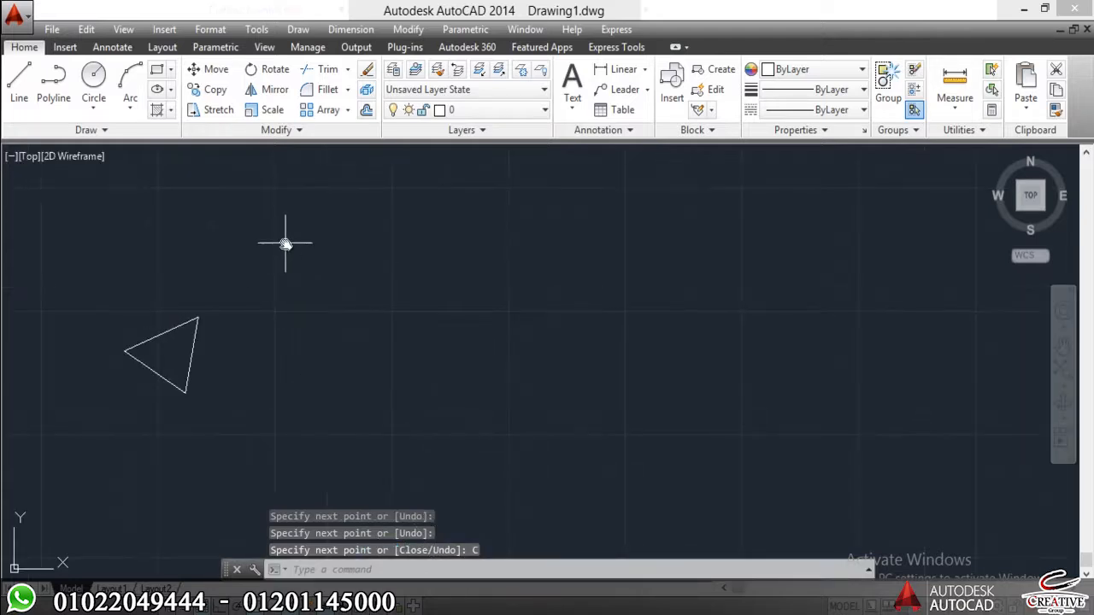
key("Return")
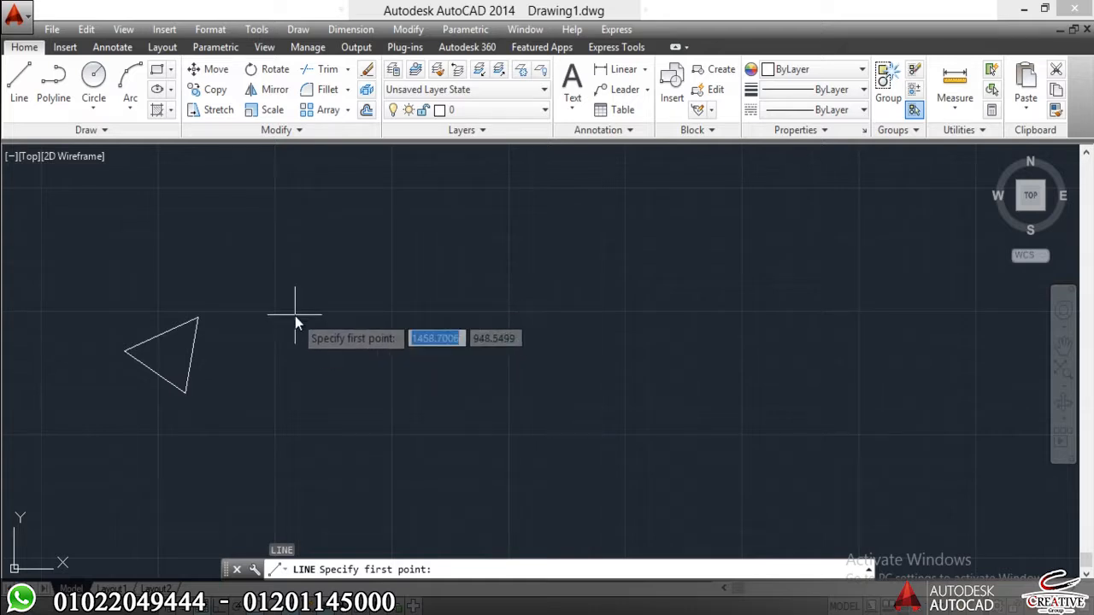
left_click(267, 317)
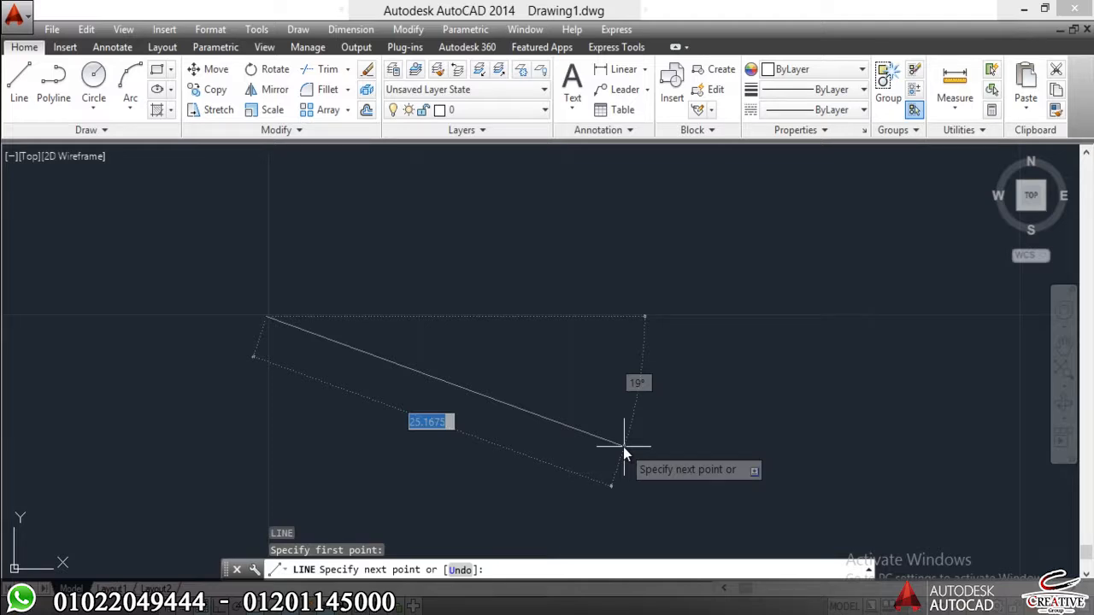
type("30")
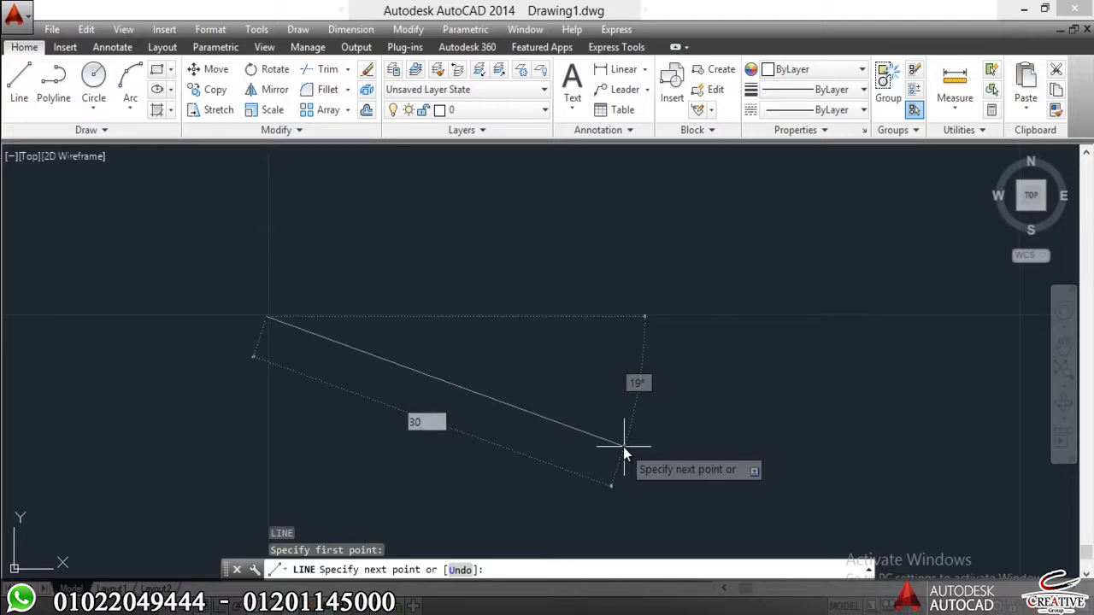
key("Return")
key("Escape")
middle_click_drag(527, 409, 443, 408)
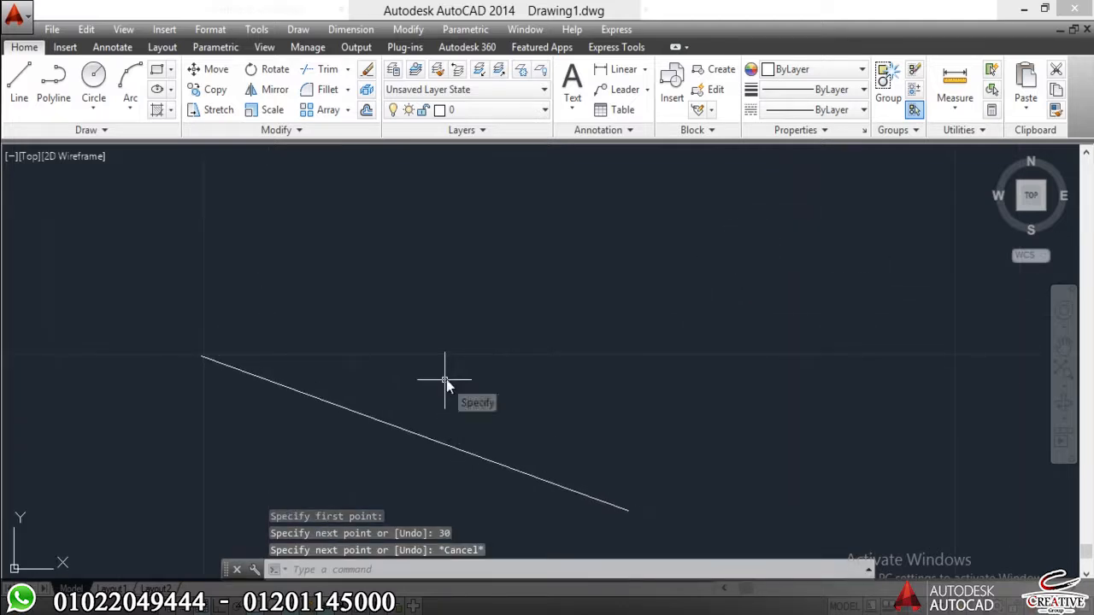
Draw a line 10 units long at a 30° downward angle, above the 30-unit line
key("Return")
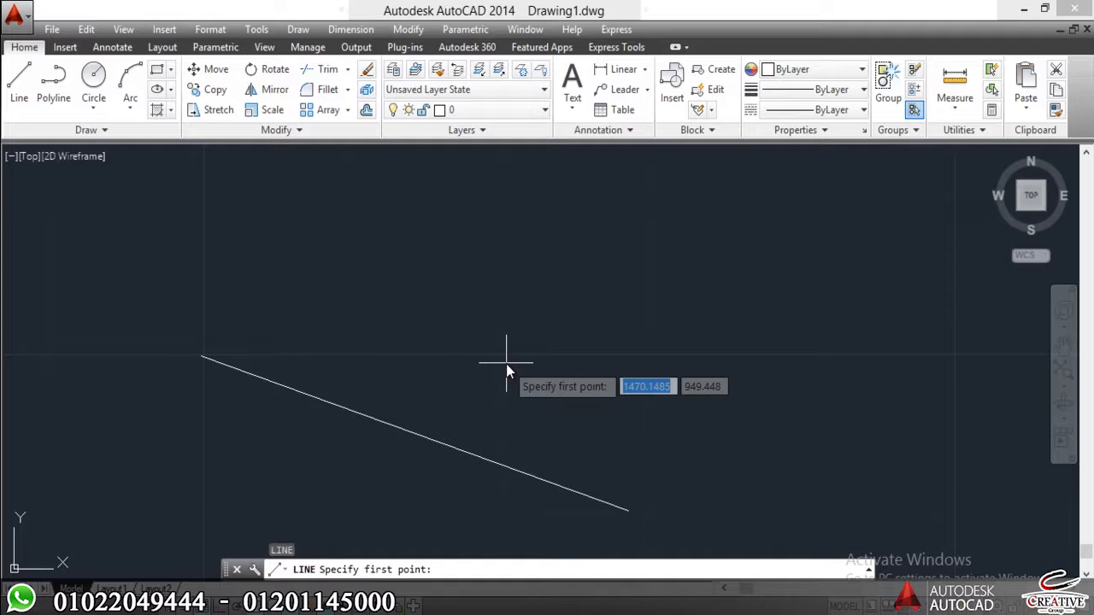
left_click(389, 306)
type("10")
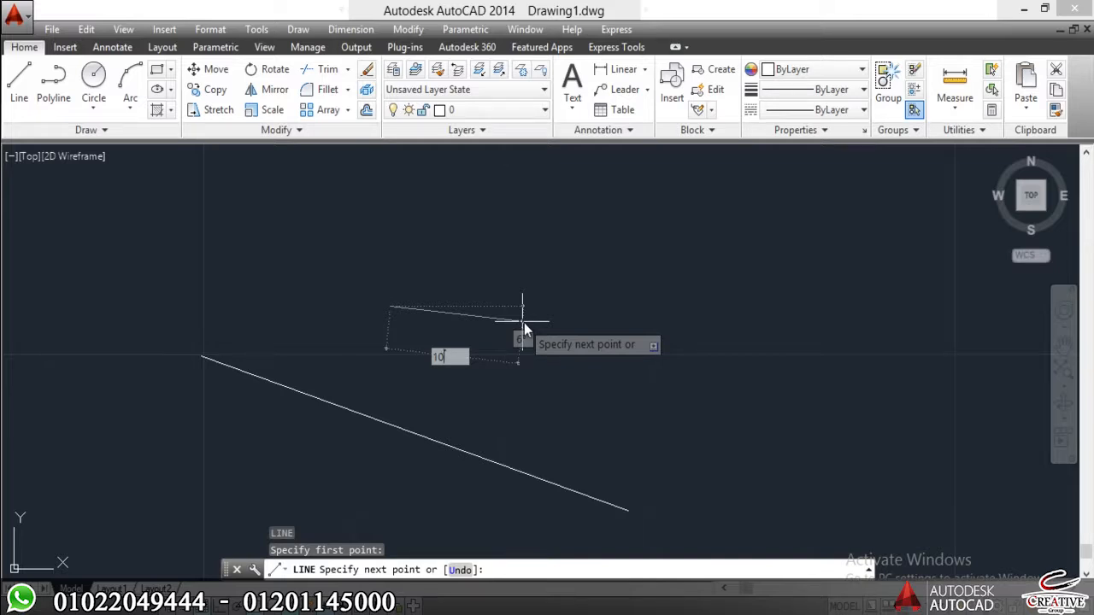
key("Tab")
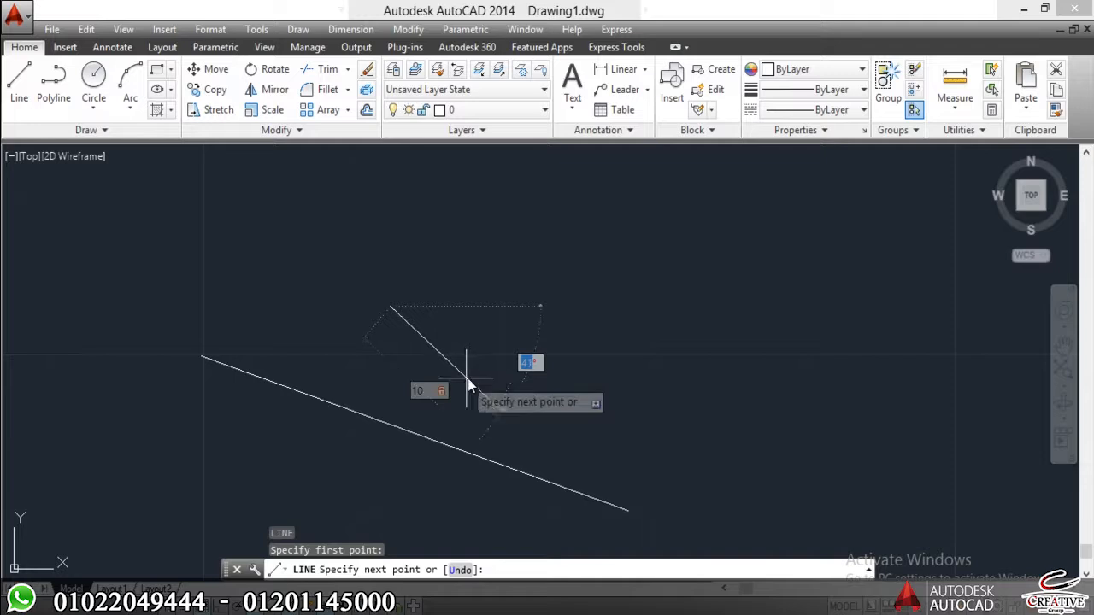
type("30")
key("Return")
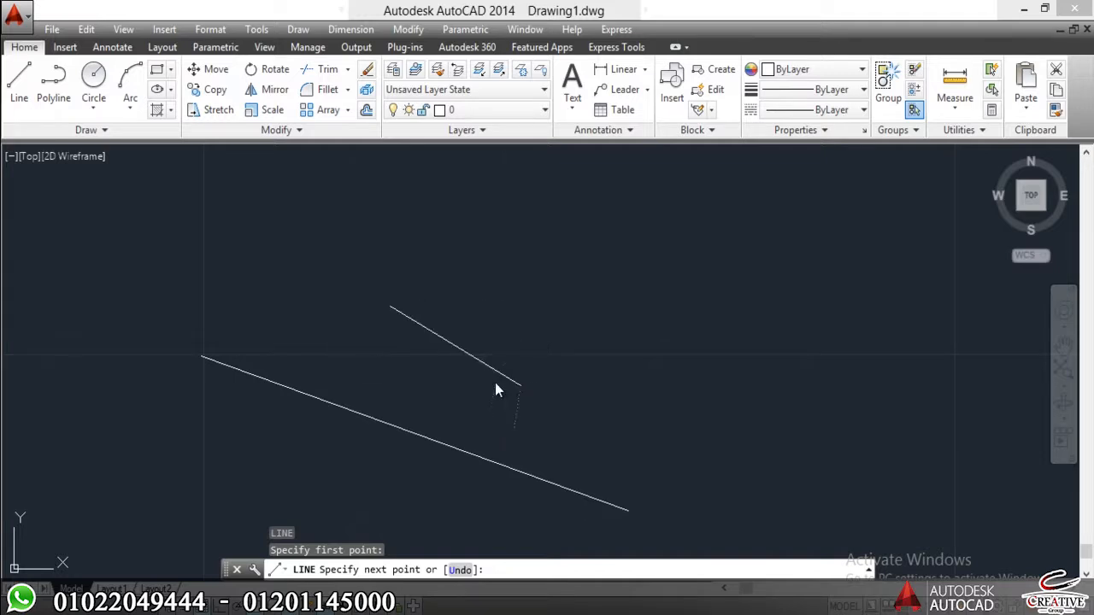
key("Escape")
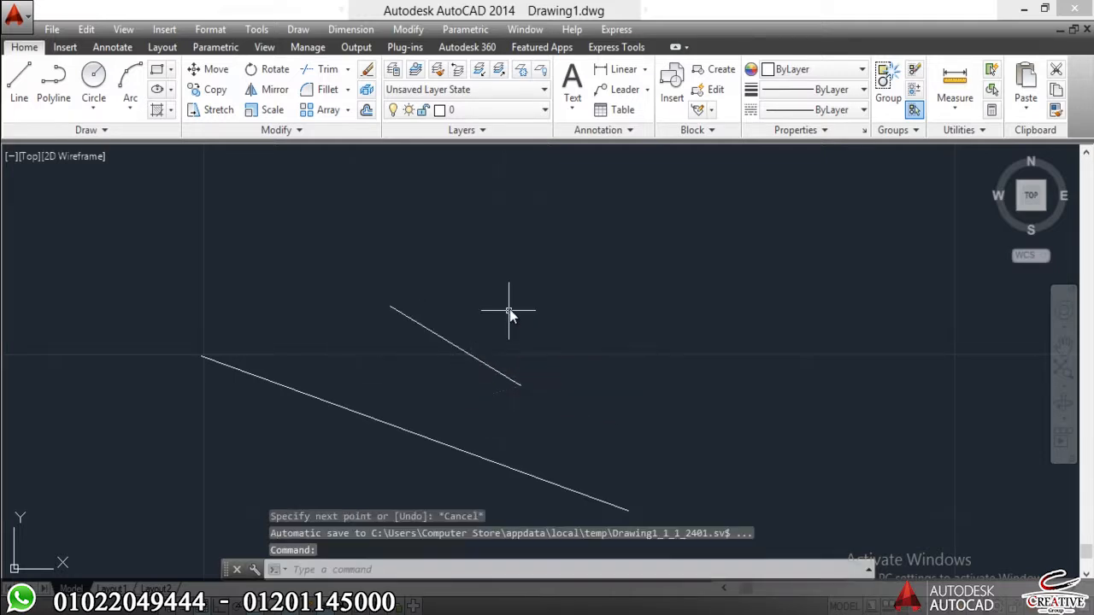
Select the 10-unit line and examine it up close
left_click(508, 311)
left_click(447, 353)
scroll(446, 353, "up", 5)
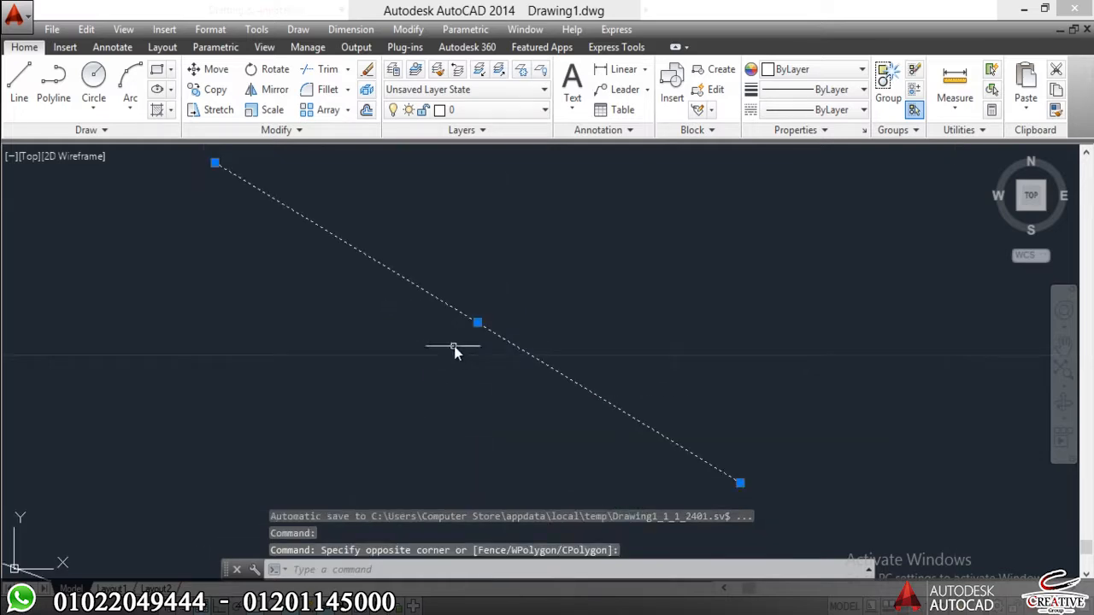
scroll(528, 305, "down", 2)
scroll(527, 303, "down", 4)
scroll(523, 299, "up", 2)
key("Escape")
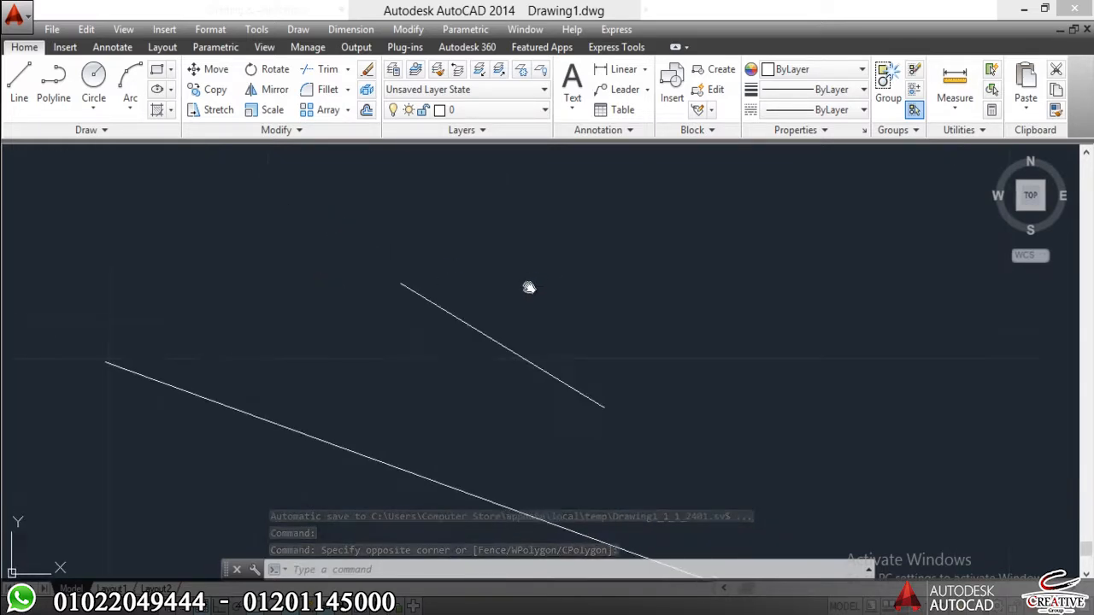
Erase the 10-unit and 30-unit lines together
left_click(512, 310)
left_click(344, 484)
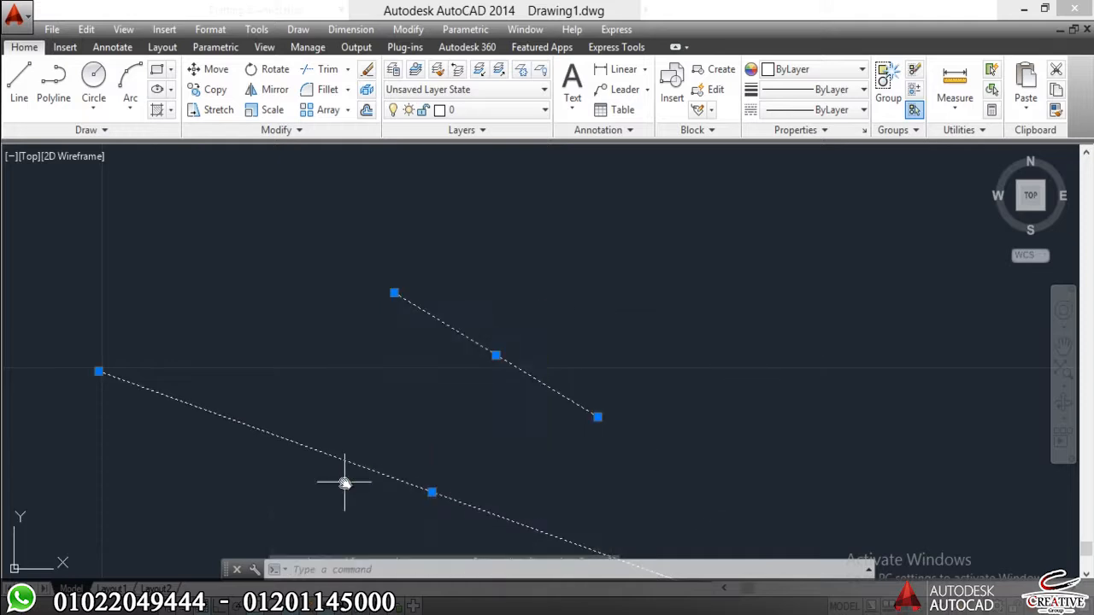
type("e")
key("Return")
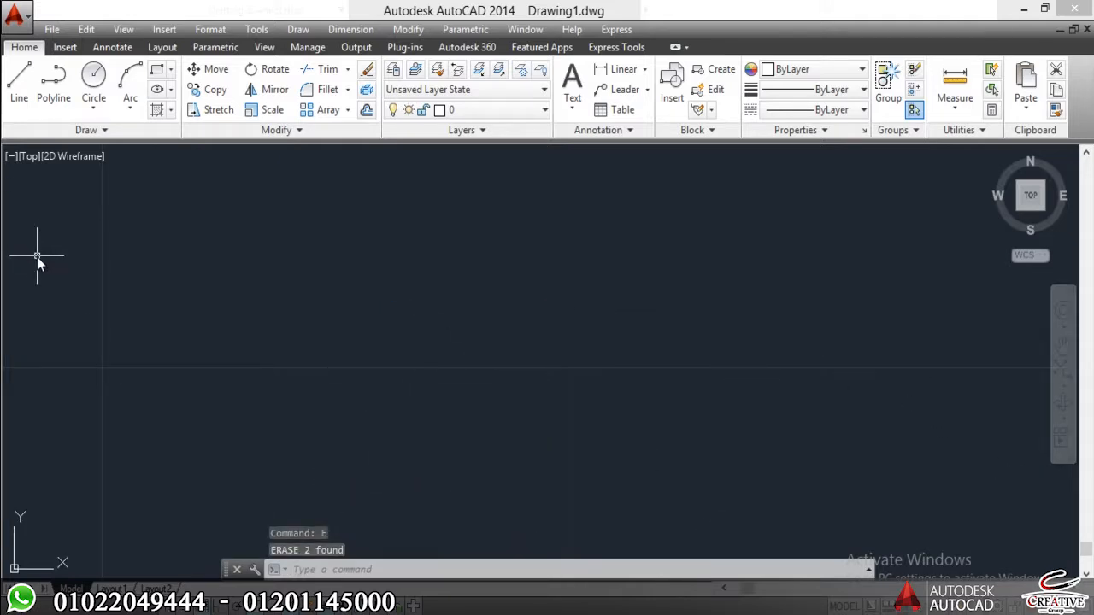
Draw an open zigzag polyline with four freehand segments, starting downward and ending upward
left_click(47, 98)
left_click(254, 207)
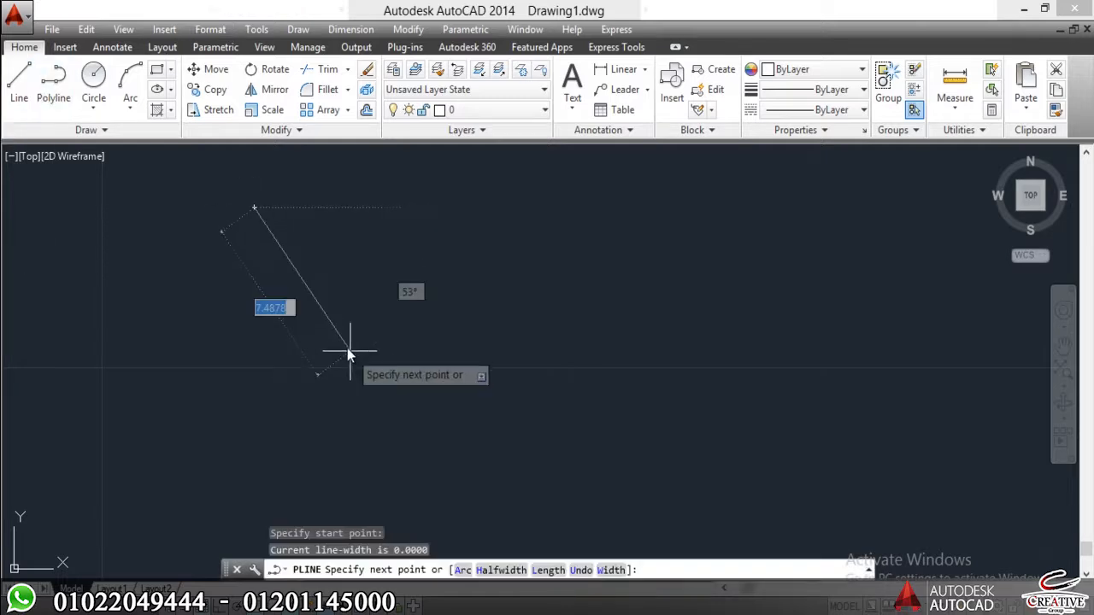
left_click(345, 342)
left_click(444, 229)
left_click(581, 350)
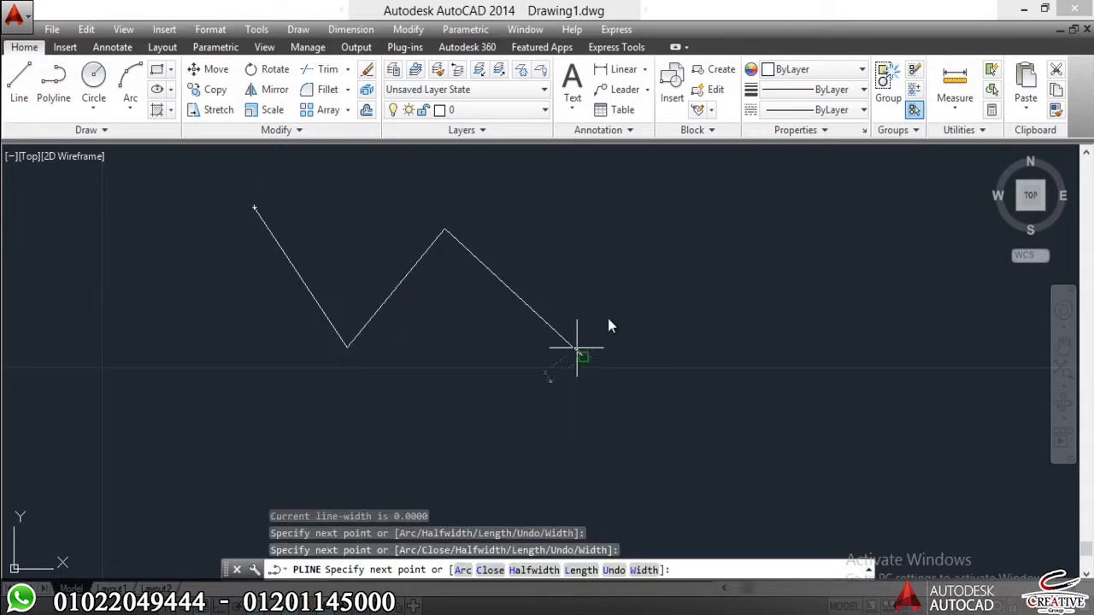
left_click(722, 230)
key("Escape")
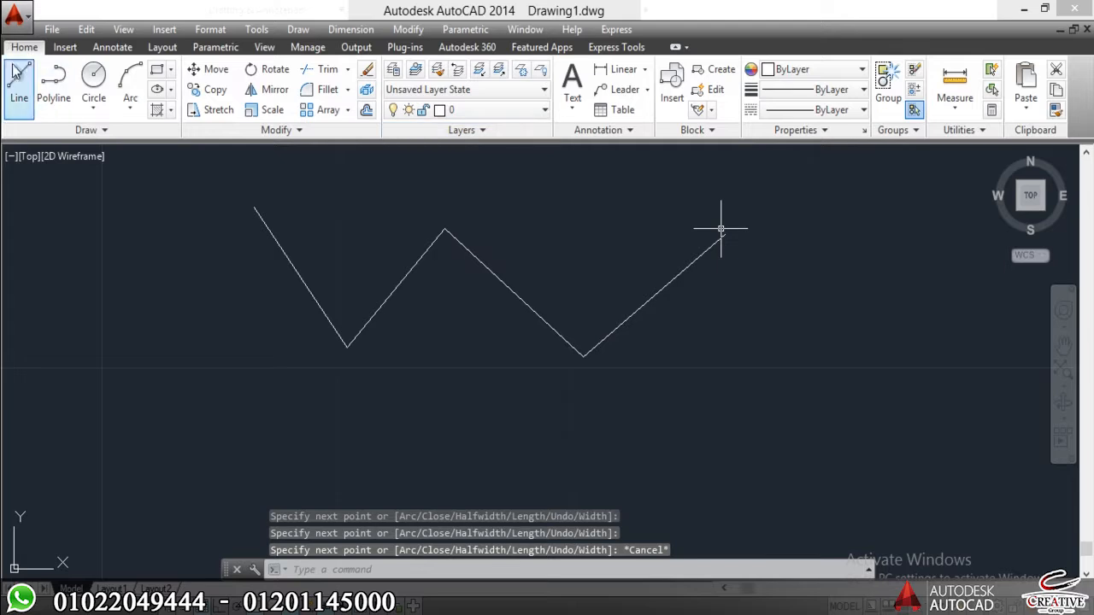
Set the object color to Red and draw a four-segment zigzag with the Line command below the polyline
type("l")
key("Return")
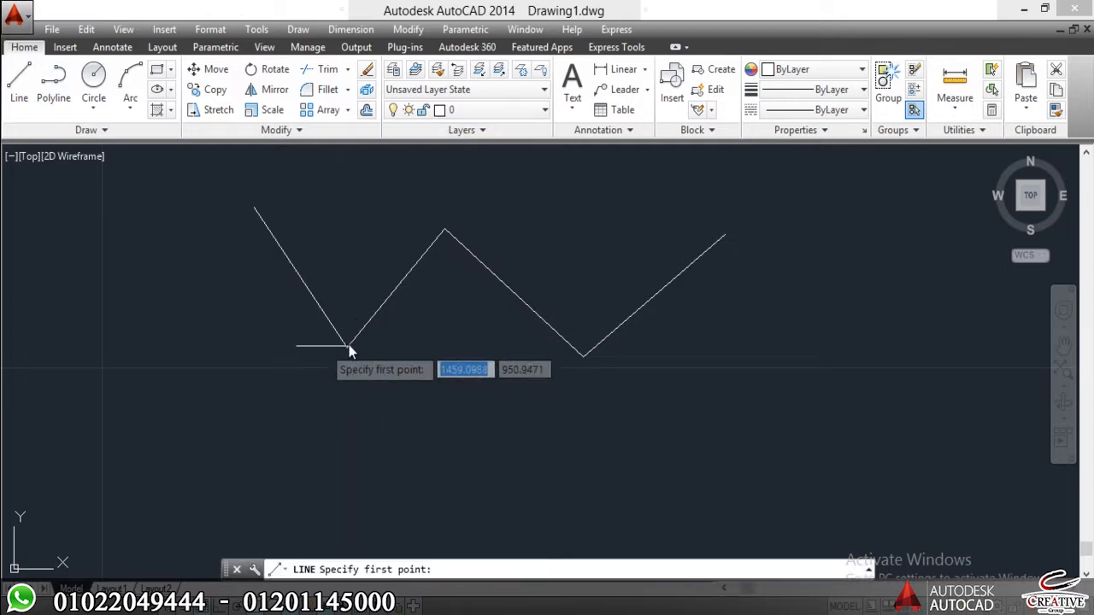
left_click(823, 70)
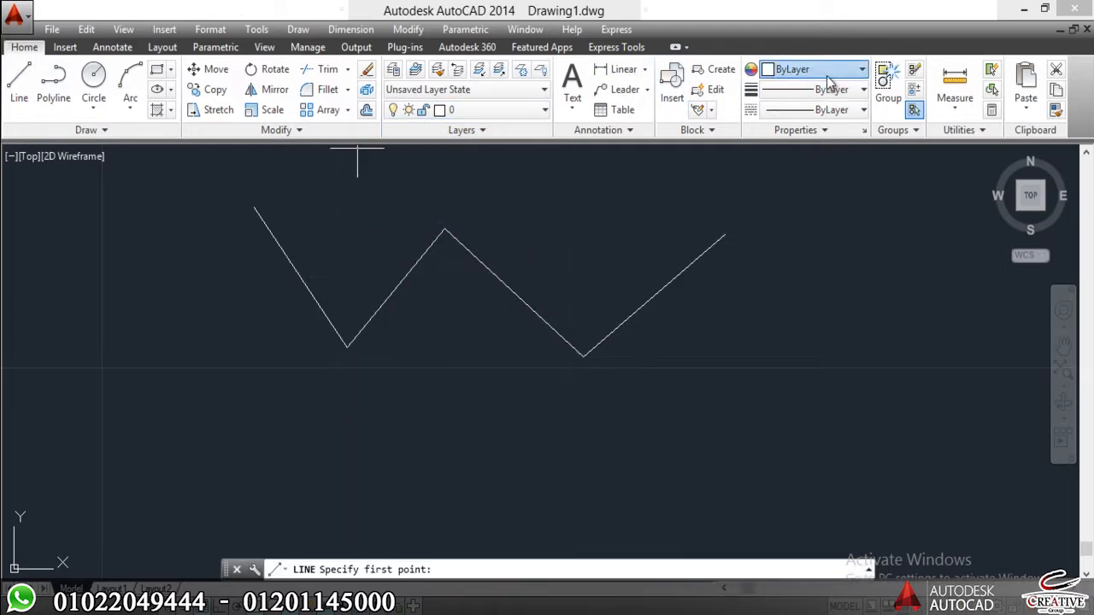
left_click(788, 128)
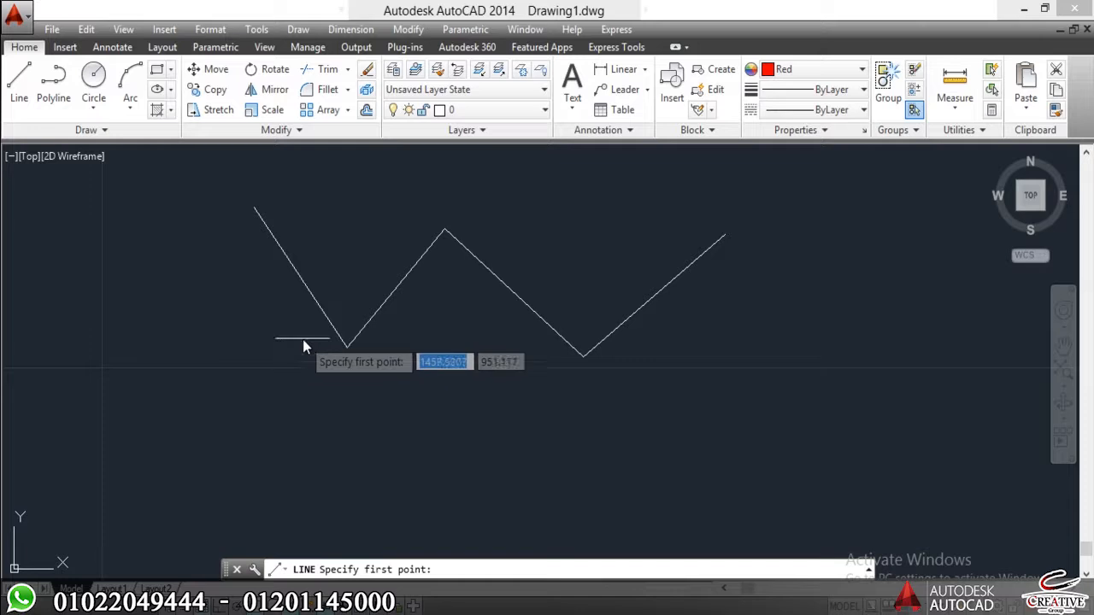
left_click(239, 349)
left_click(394, 482)
left_click(492, 409)
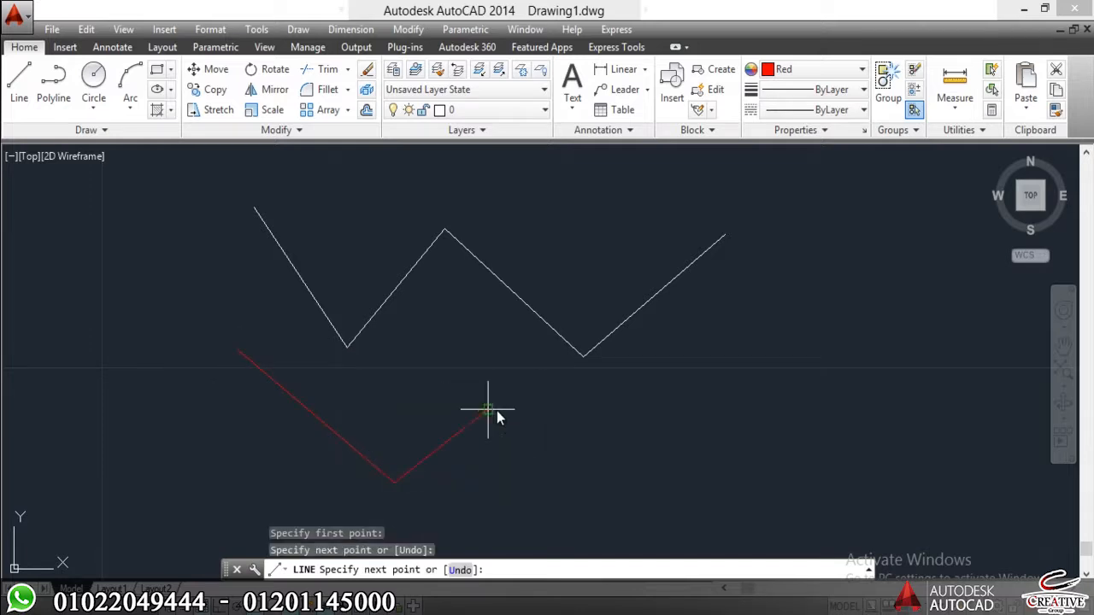
left_click(645, 483)
left_click(743, 402)
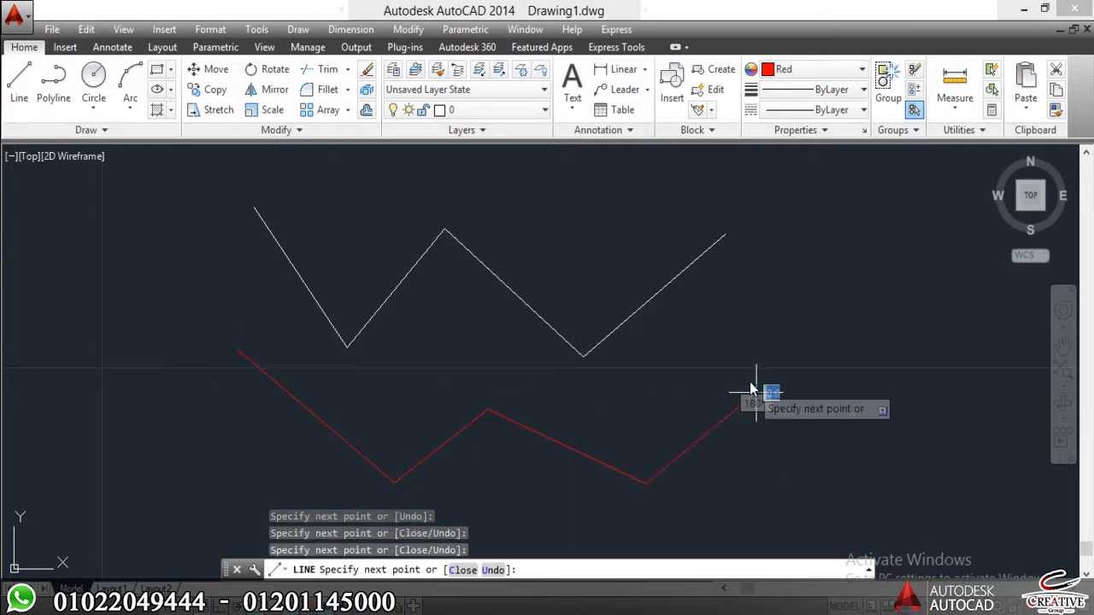
key("Escape")
Select the white polyline and stretch its middle peak vertex downward to a lower freehand point
left_click(307, 242)
left_click(225, 283)
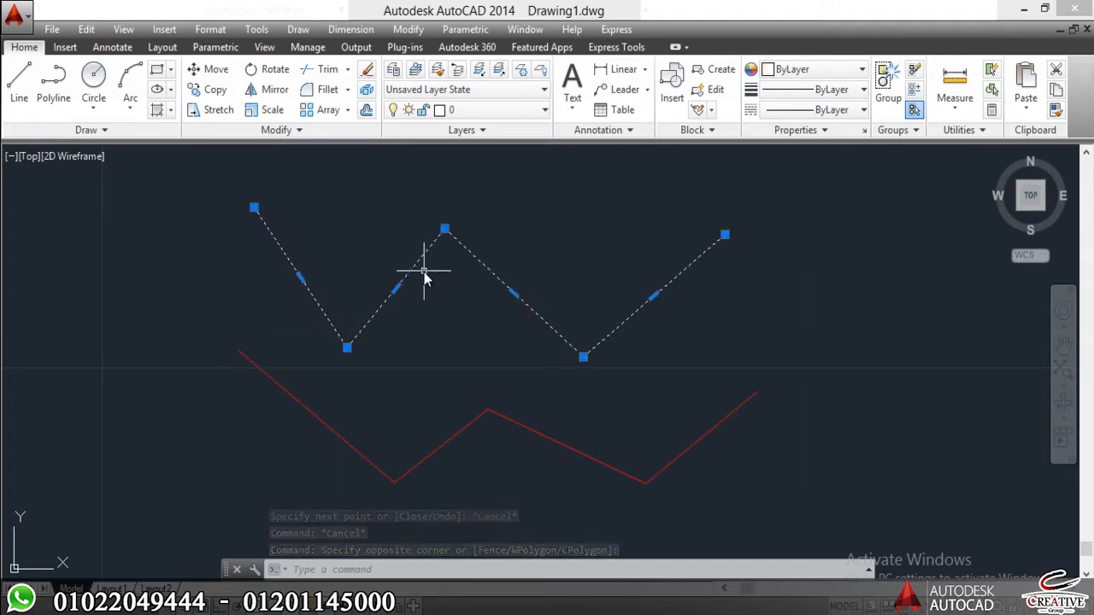
scroll(435, 242, "up", 5)
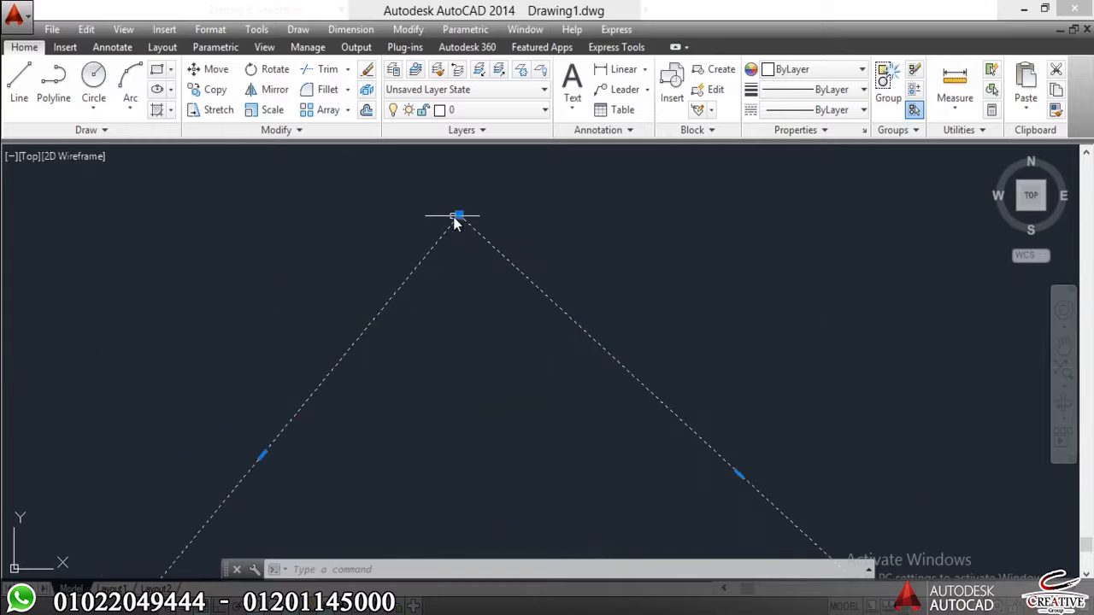
left_click(460, 215)
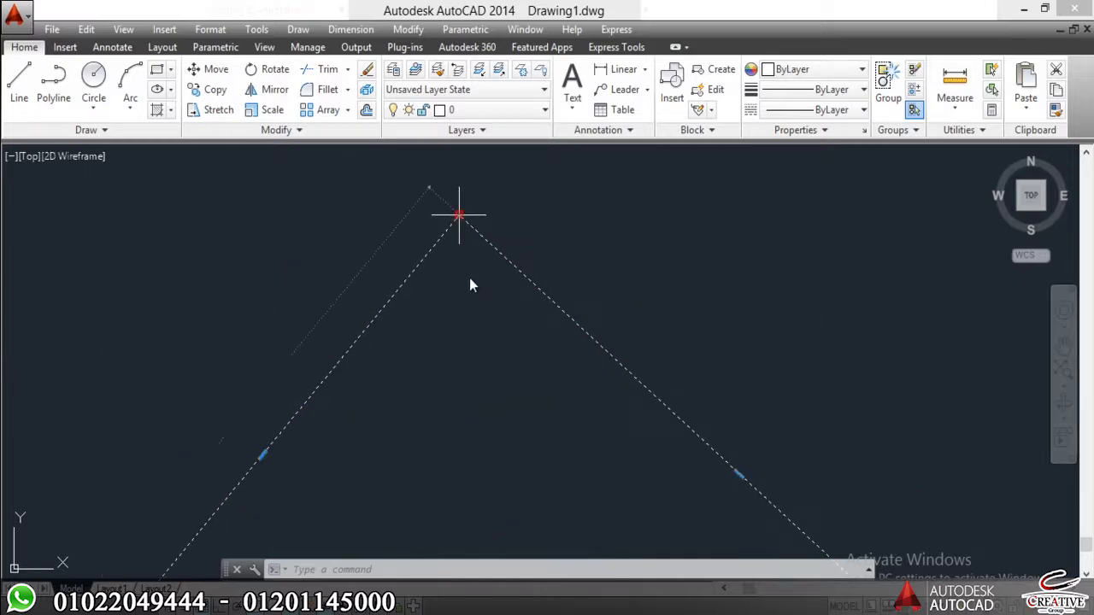
left_click(475, 365)
scroll(473, 362, "down", 5)
scroll(466, 265, "up", 3)
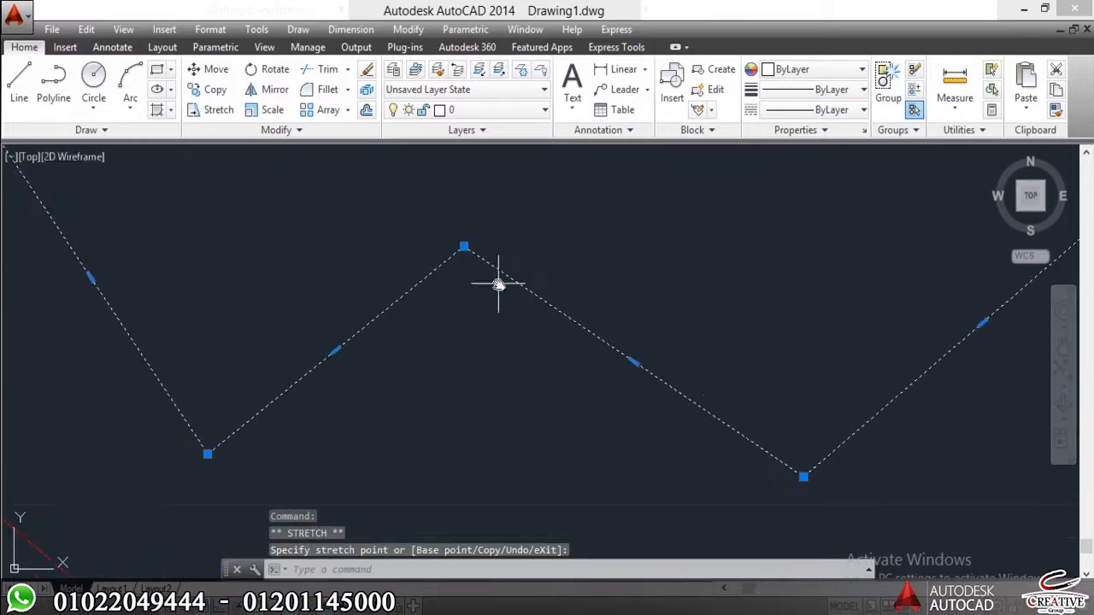
scroll(387, 325, "down", 5)
scroll(416, 278, "up", 2)
key("Escape")
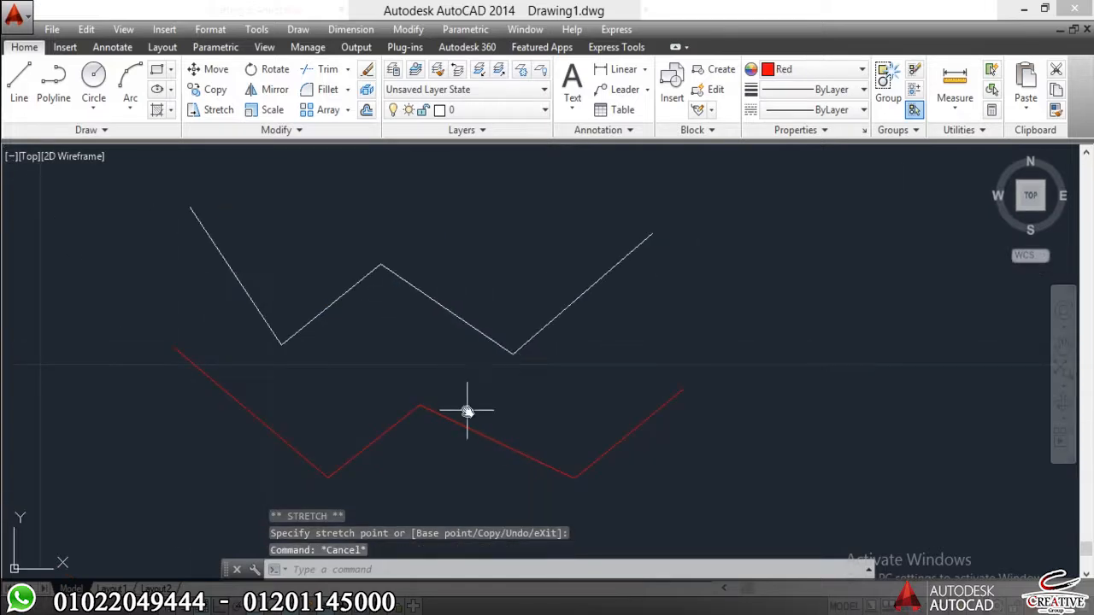
Select the red zigzag's segments one after another to examine how they are connected, and clear the selection
left_click(463, 382)
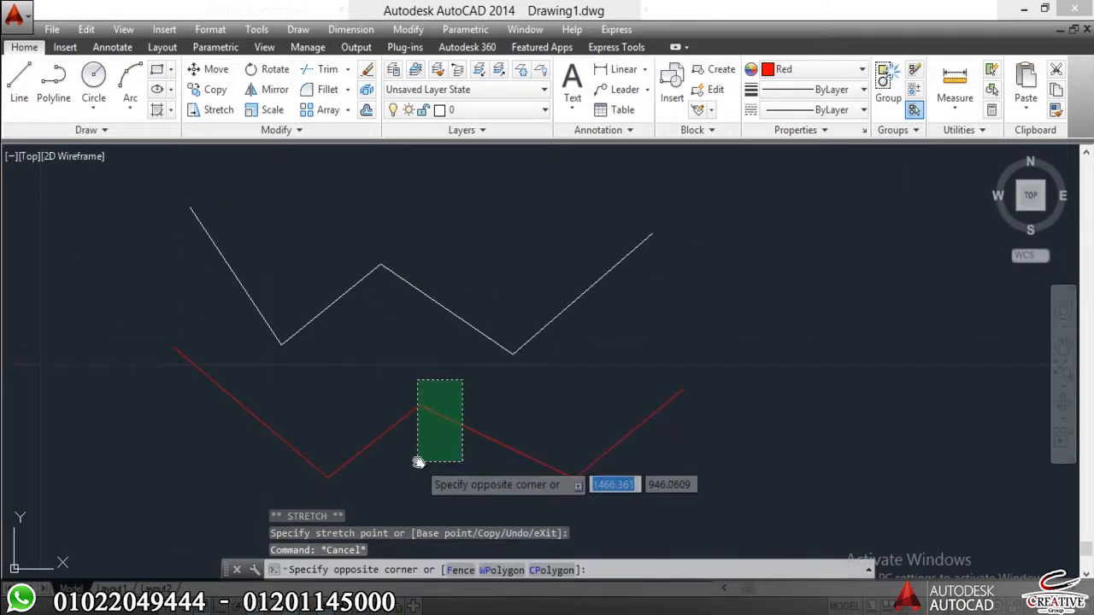
left_click(439, 462)
left_click(398, 430)
left_click(328, 433)
left_click(285, 421)
left_click(237, 452)
left_click(637, 421)
left_click(603, 442)
key("Escape")
key("Escape")
key("Escape")
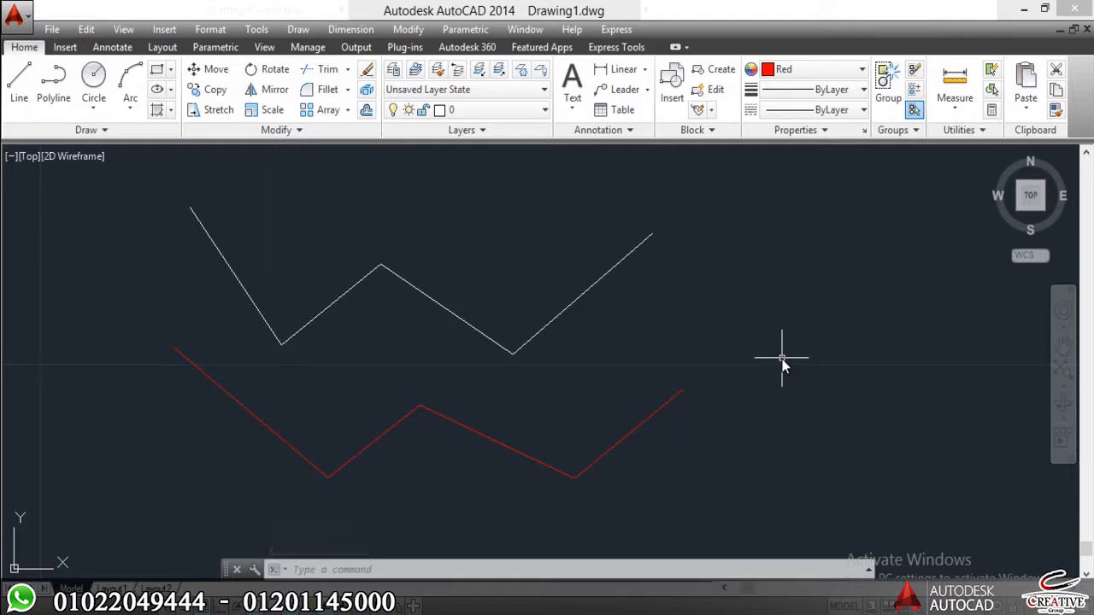
Explode the white zigzag polyline into separate line segments
left_click(453, 256)
left_click(398, 354)
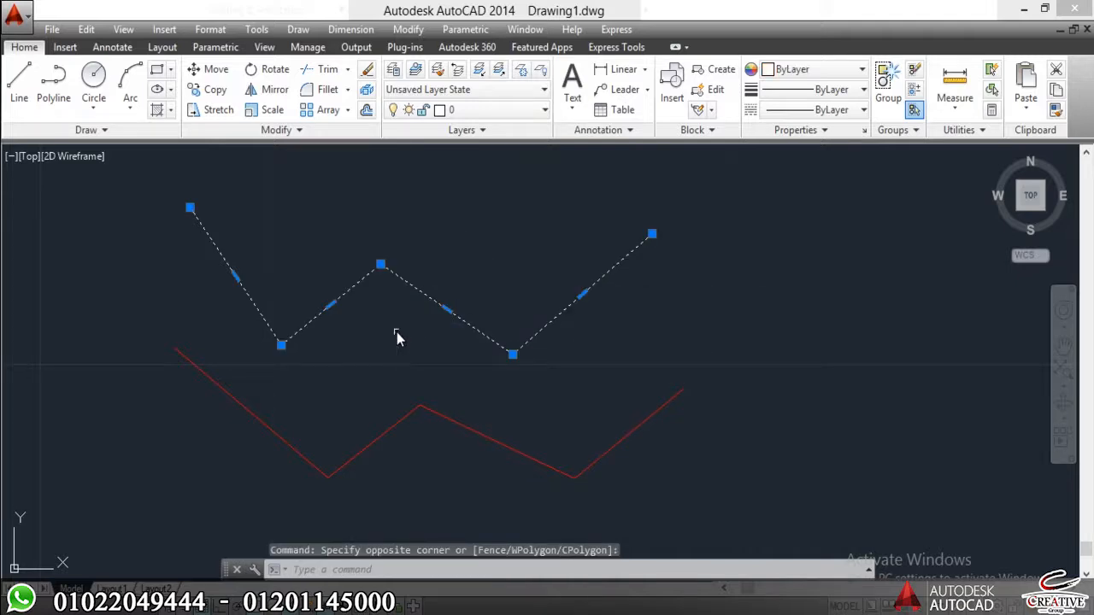
type("x")
key("Return")
Select the two middle white segments, then one red segment, to compare how both zigzags are built
left_click(366, 304)
left_click(294, 304)
left_click(451, 287)
left_click(403, 329)
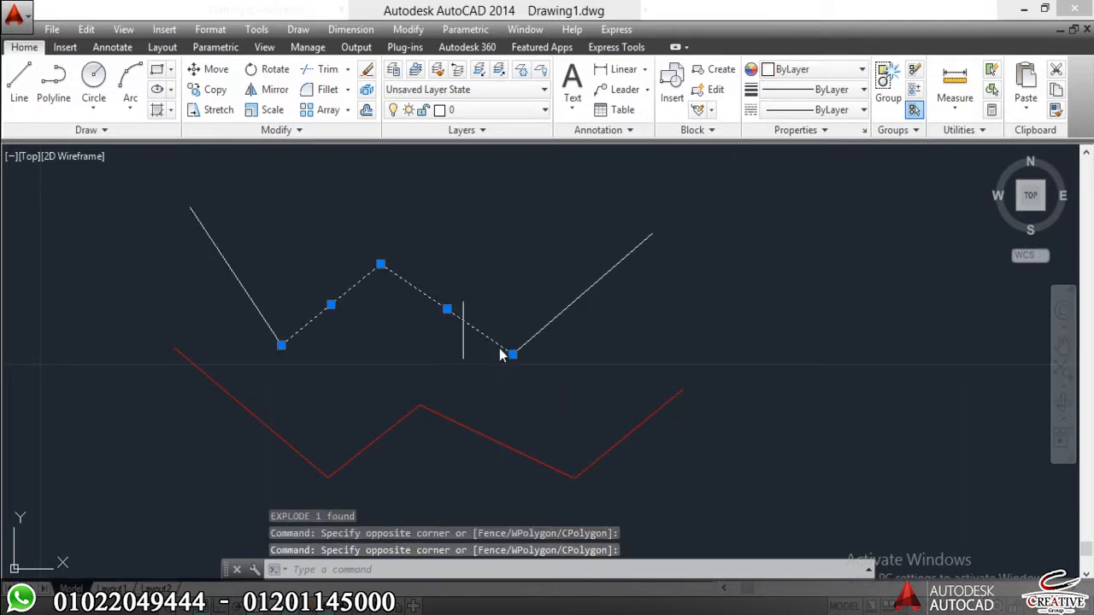
key("Escape")
left_click(536, 396)
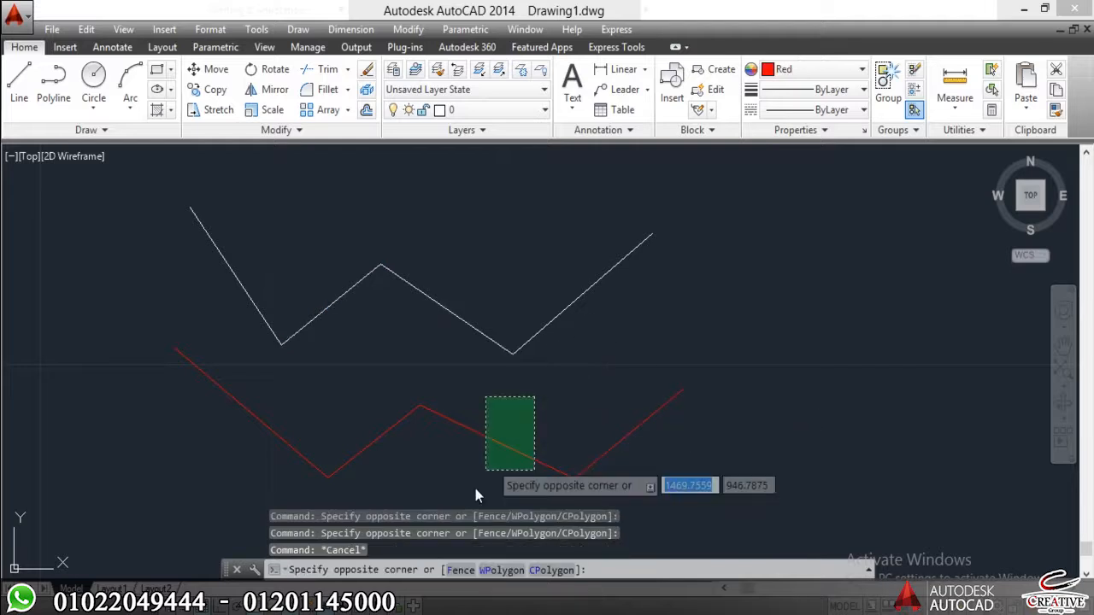
left_click(477, 464)
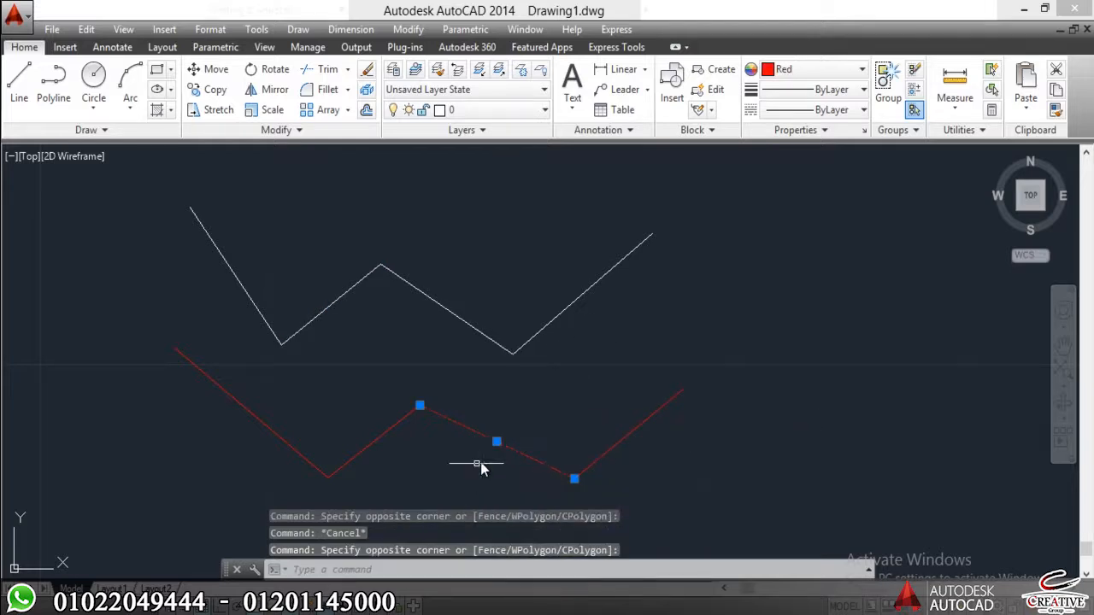
left_click(577, 447)
key("Escape")
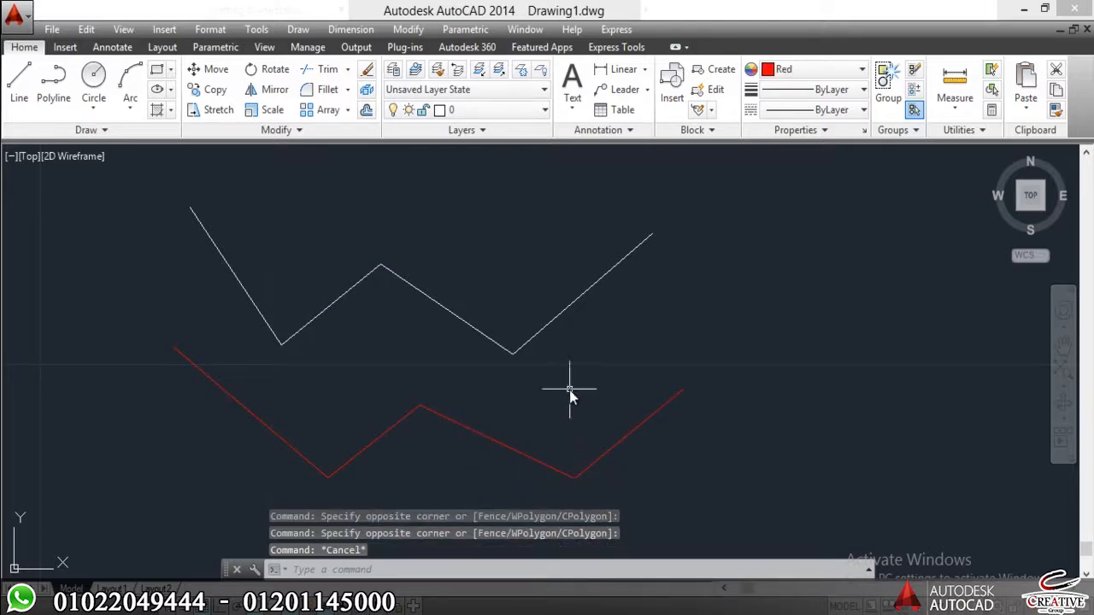
Join the four red line segments into a single polyline
type("join")
key("Return")
left_click(594, 469)
left_click(538, 412)
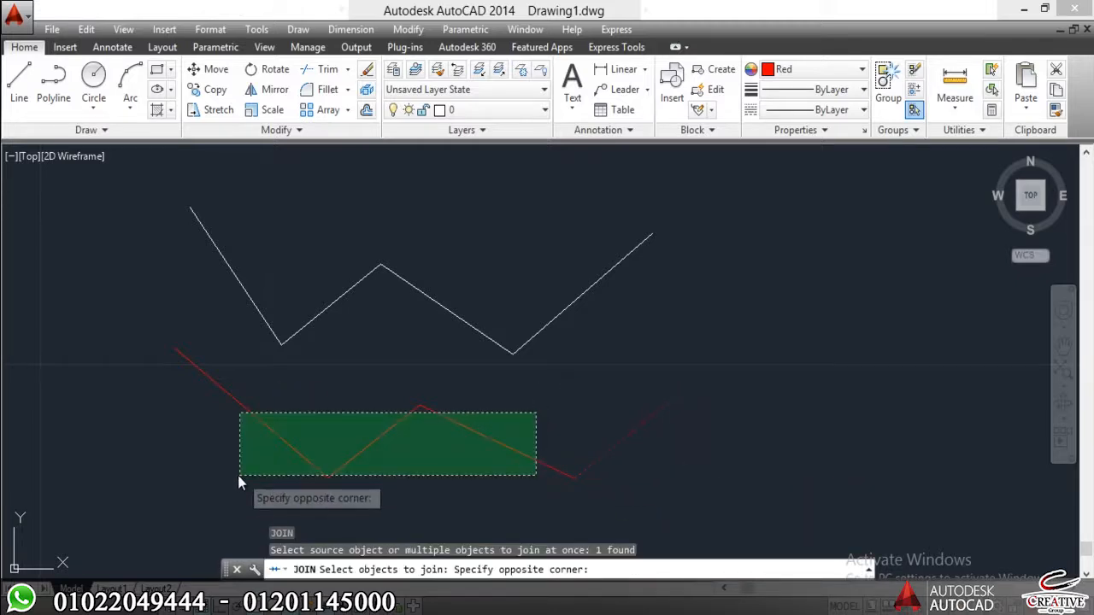
left_click(240, 476)
key("Return")
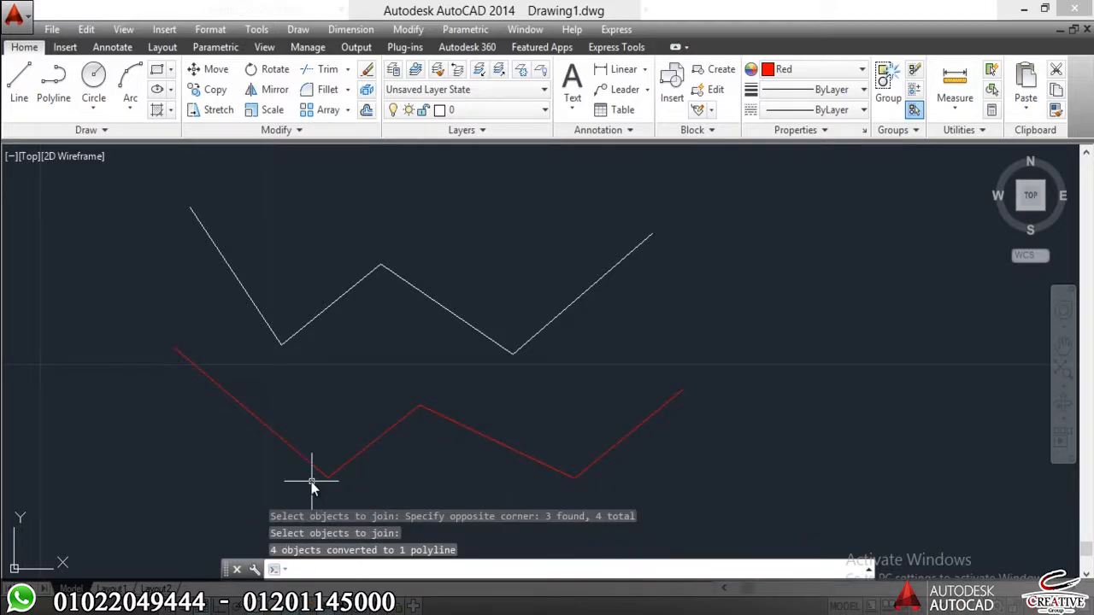
Erase the white and red zigzags together
left_click(435, 417)
scroll(260, 261, "down", 2)
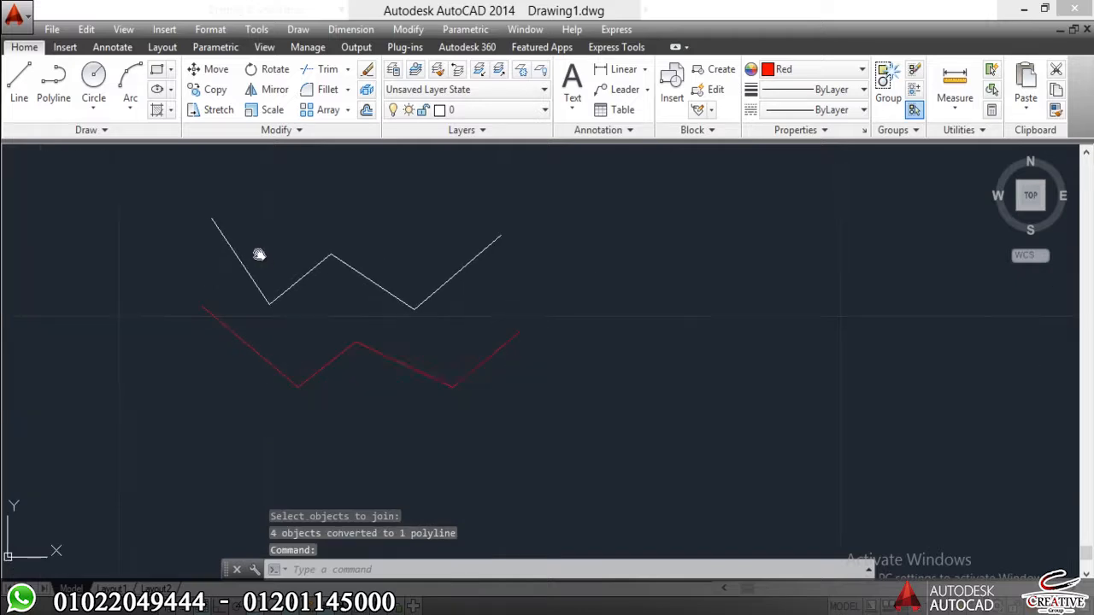
left_click(374, 207)
left_click(178, 402)
left_click(488, 290)
left_click(283, 361)
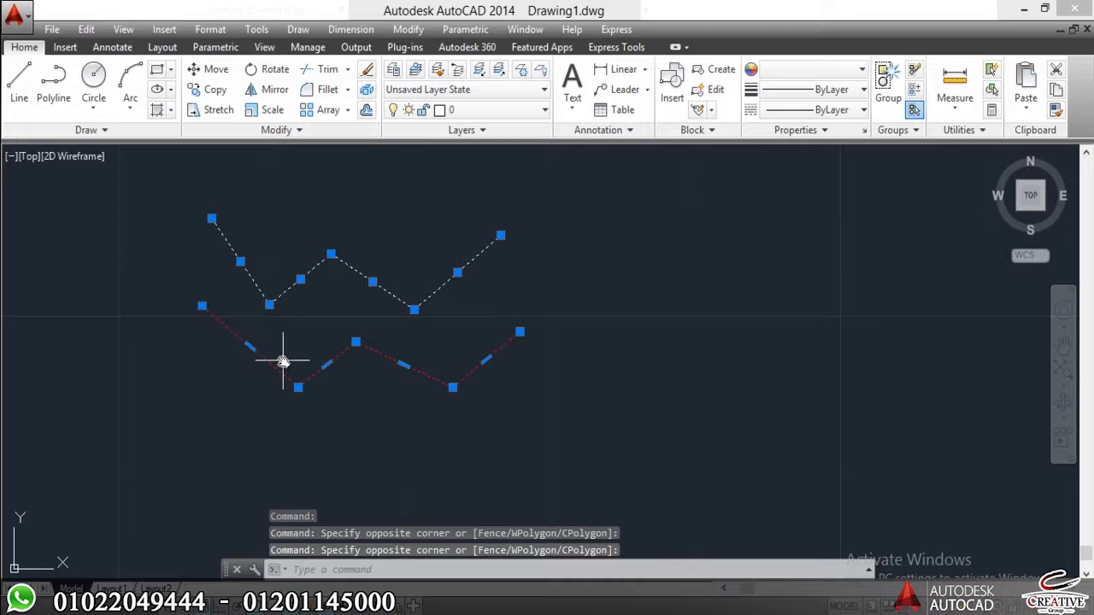
type("e")
key("Return")
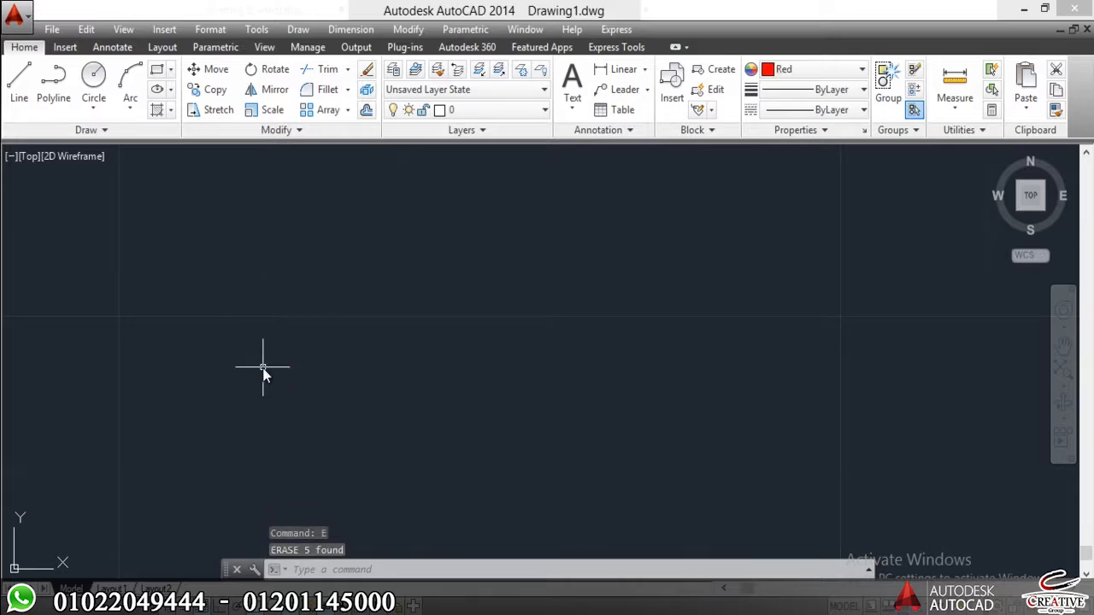
Draw three freehand polyline segments going down, across and up in an open cup shape, and switch to the Arc option
key("Escape")
type("l")
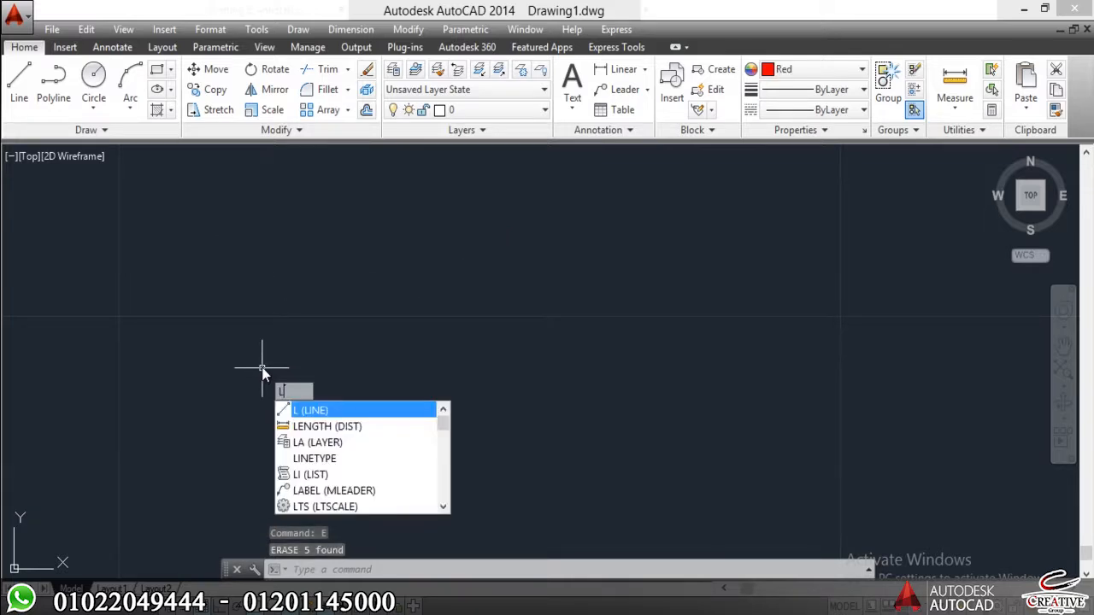
key("Escape")
type("ll")
key("Return")
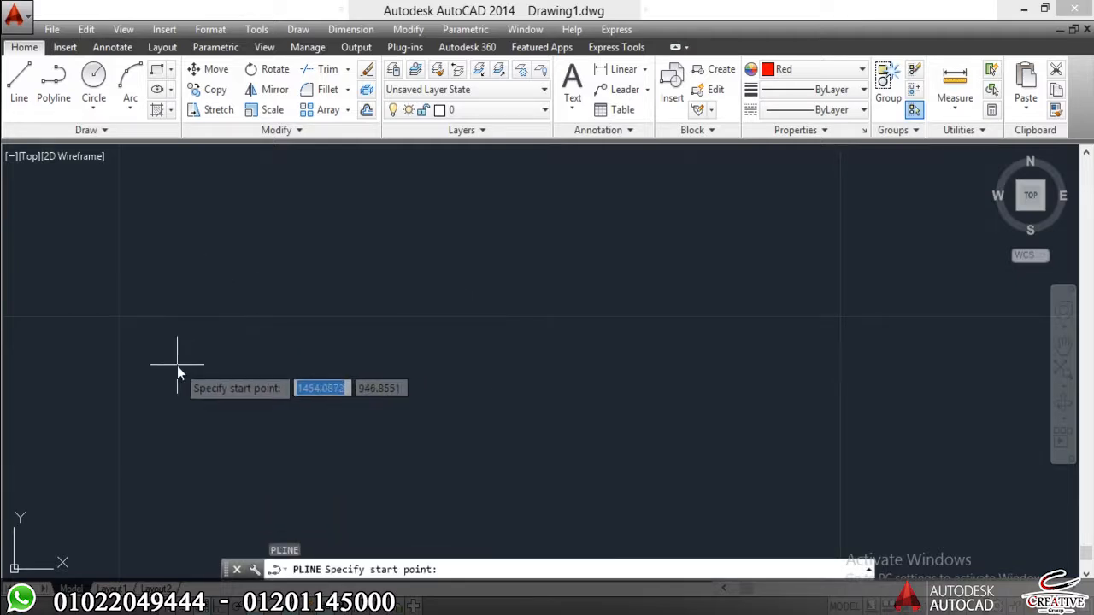
left_click(313, 318)
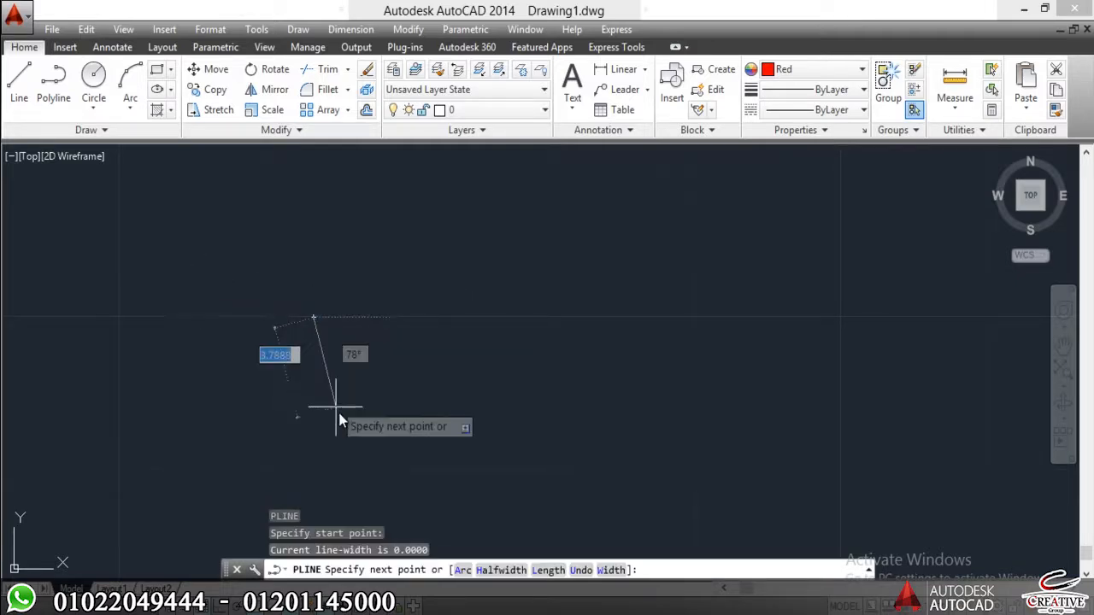
left_click(345, 424)
left_click(466, 408)
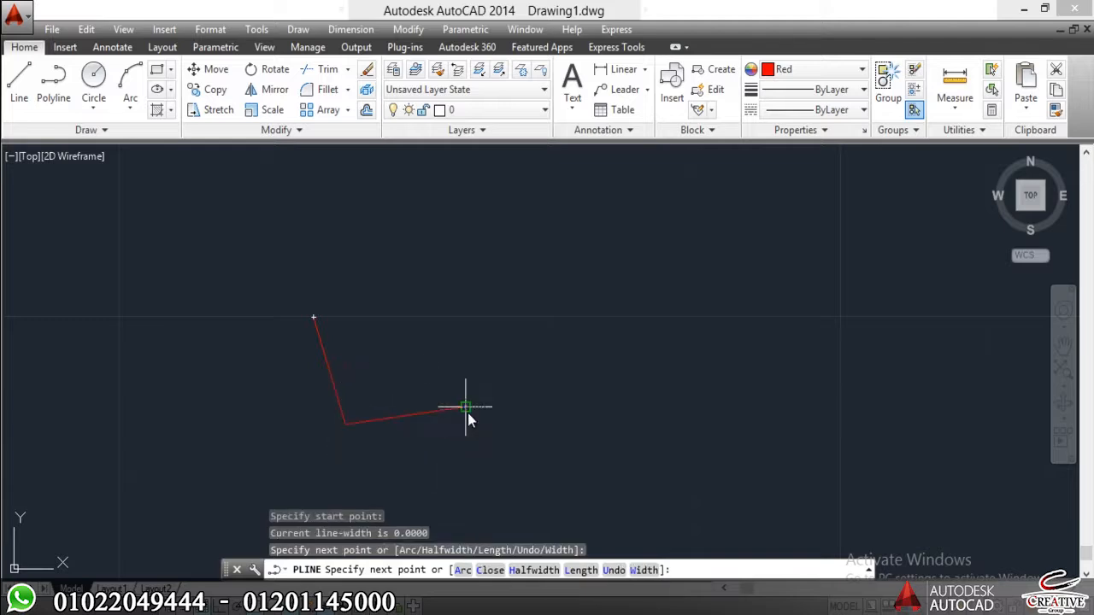
left_click(509, 322)
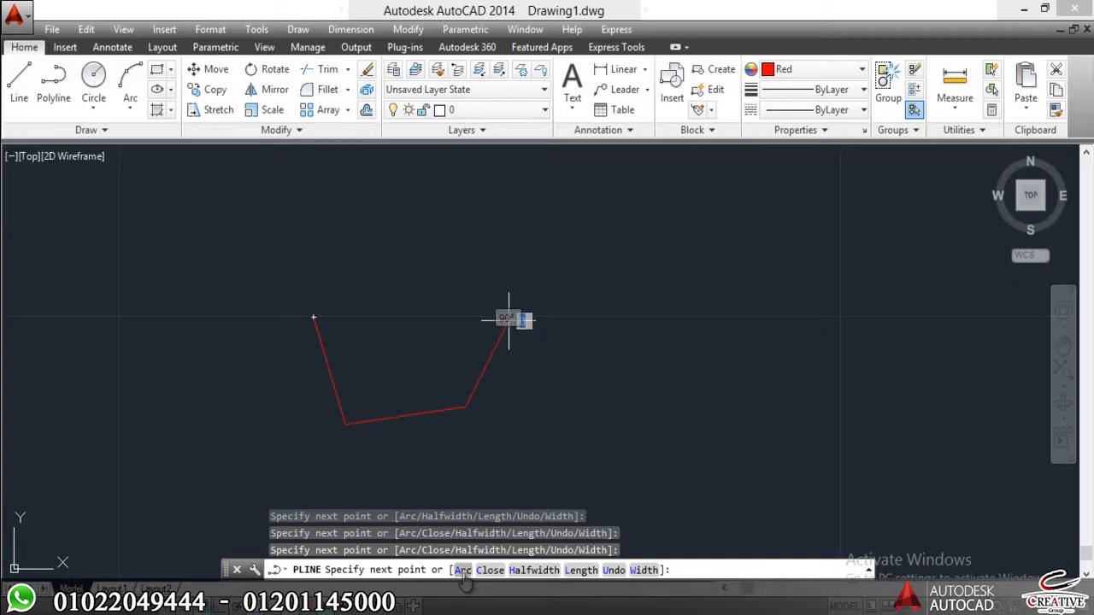
left_click(462, 571)
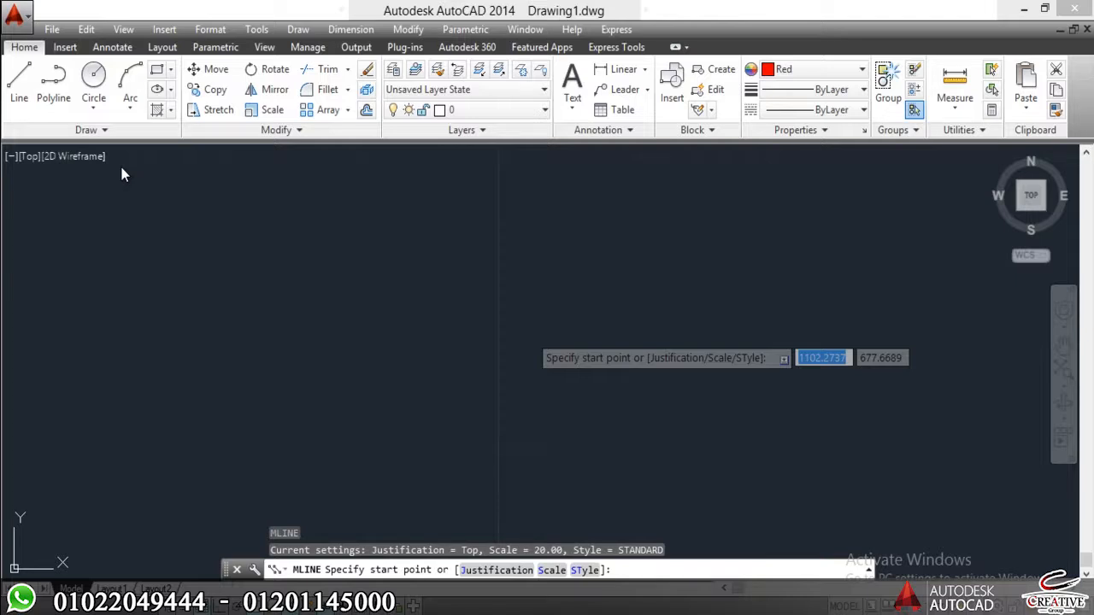
left_click(438, 387)
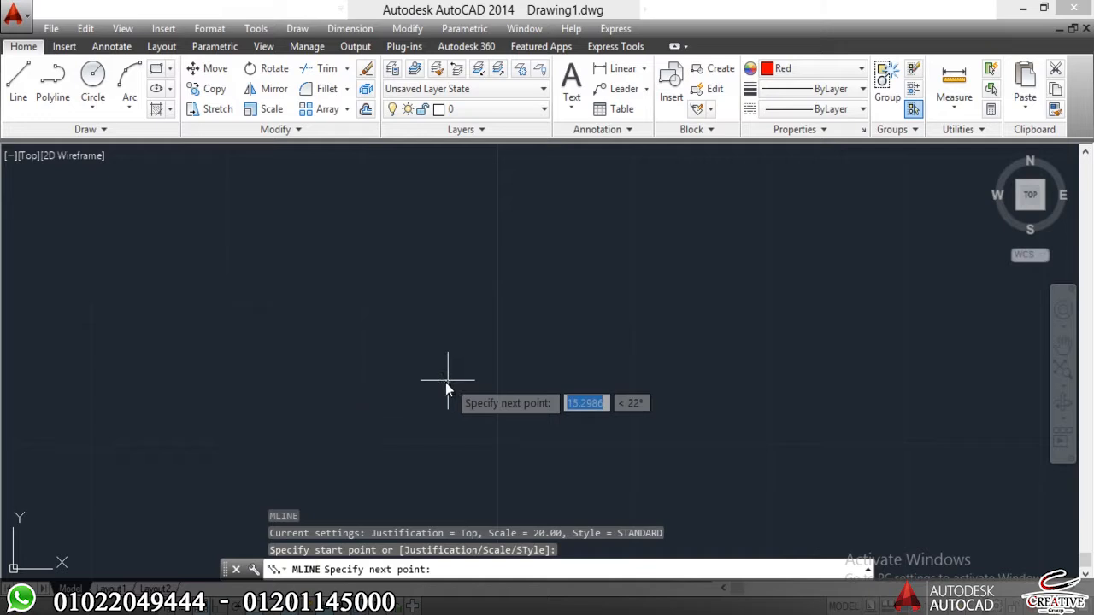
key("Escape")
key("Escape")
key("Escape")
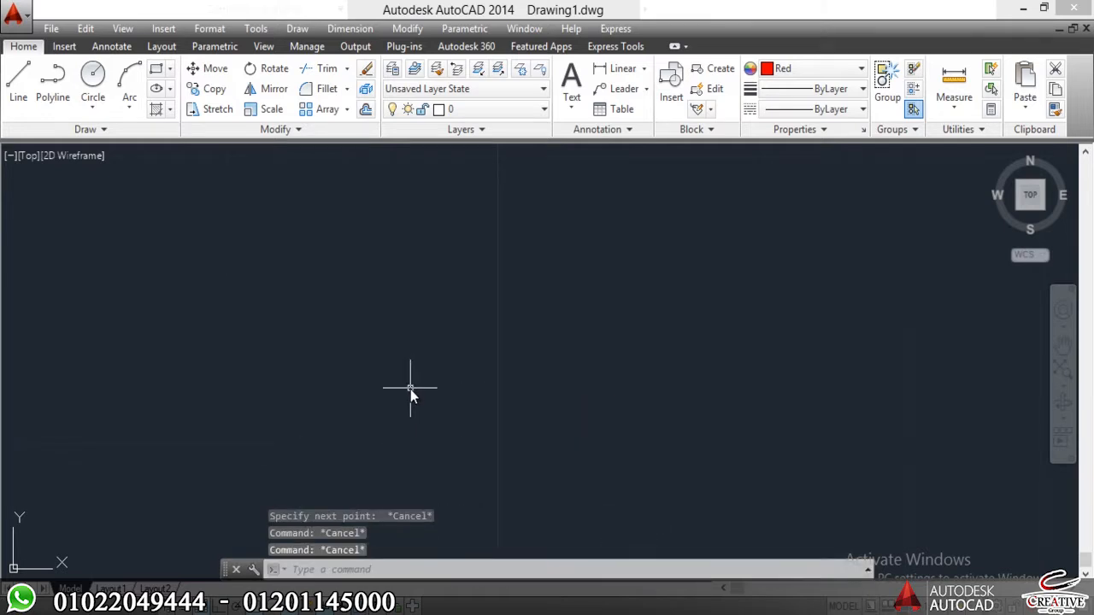
type("ml")
key("Return")
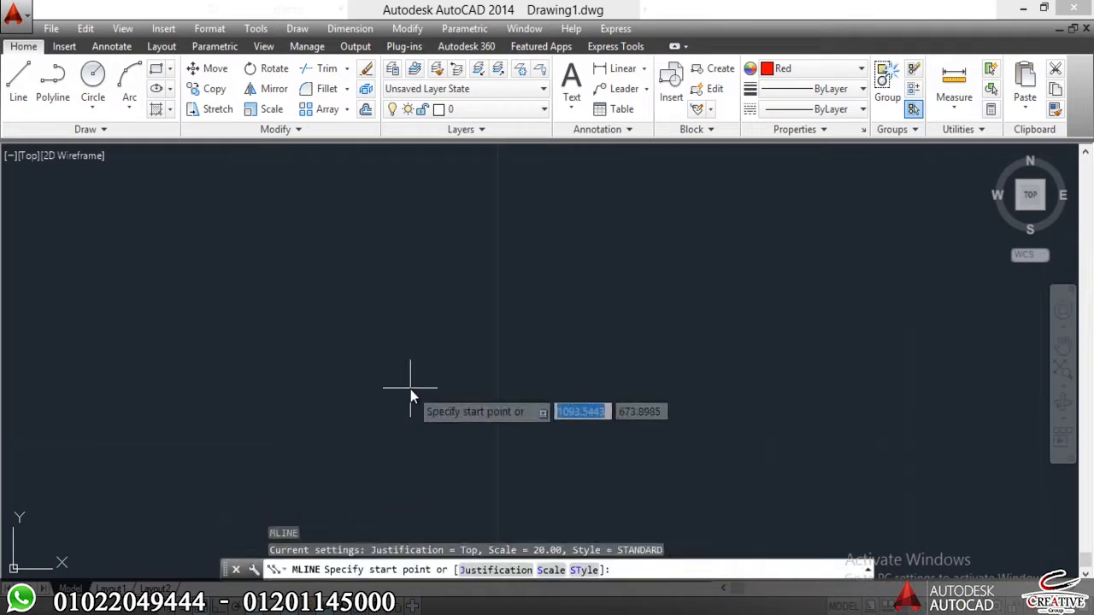
key("Escape")
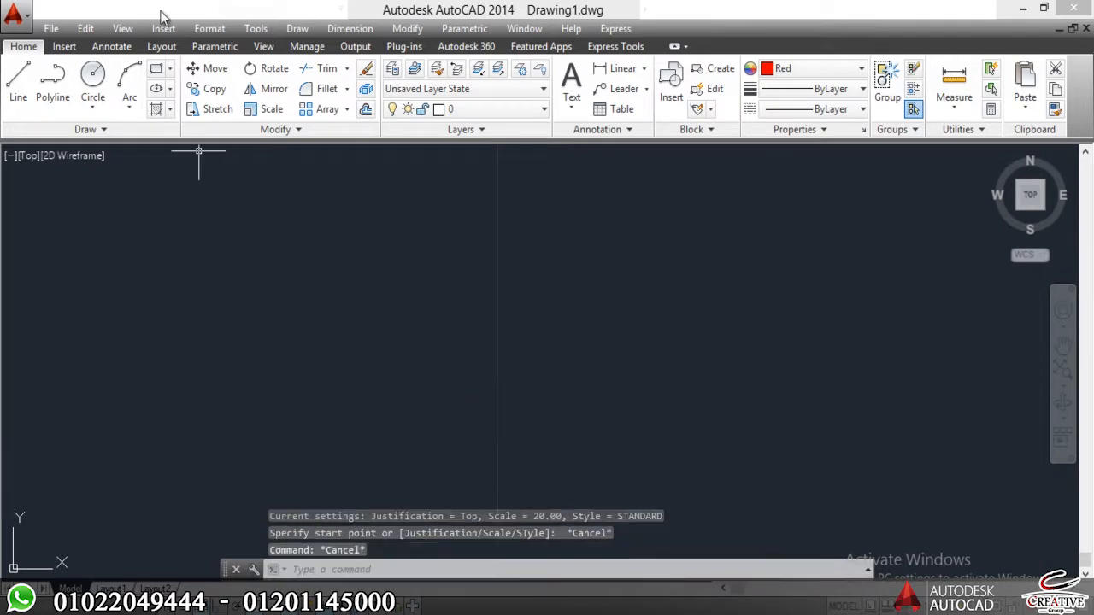
left_click(301, 29)
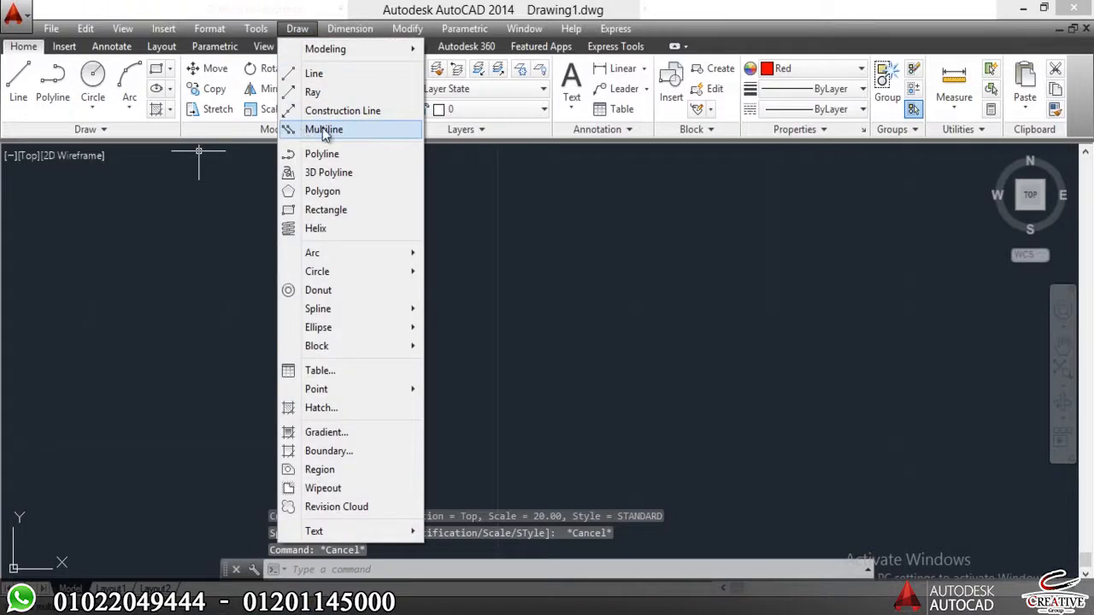
left_click(530, 256)
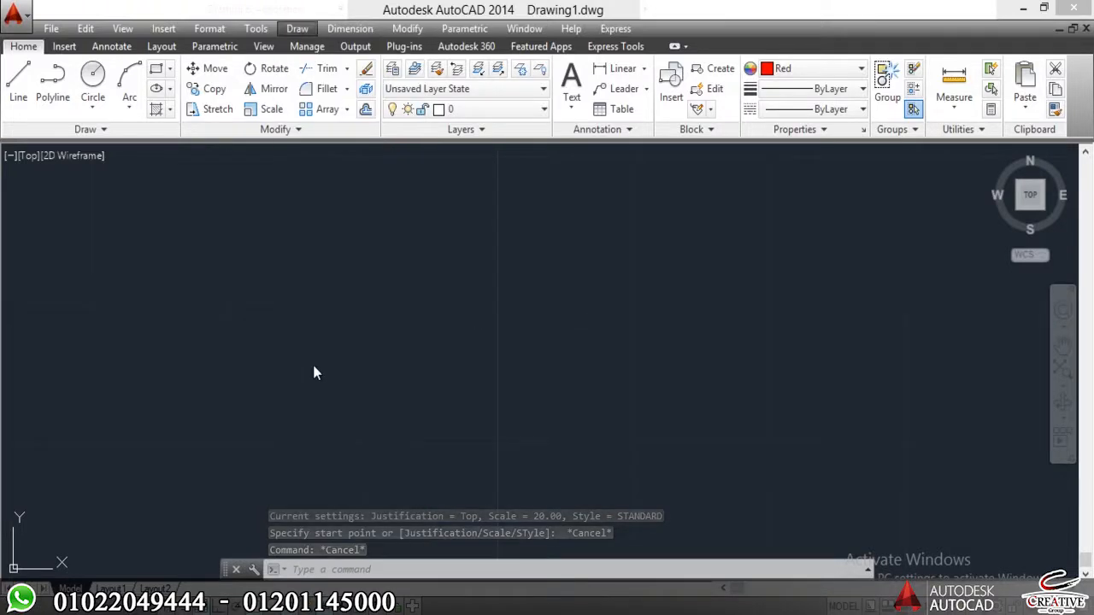
Draw an open two-segment multiline with a long, nearly horizontal run to the right and a shorter run upward
middle_click_drag(319, 353, 318, 328)
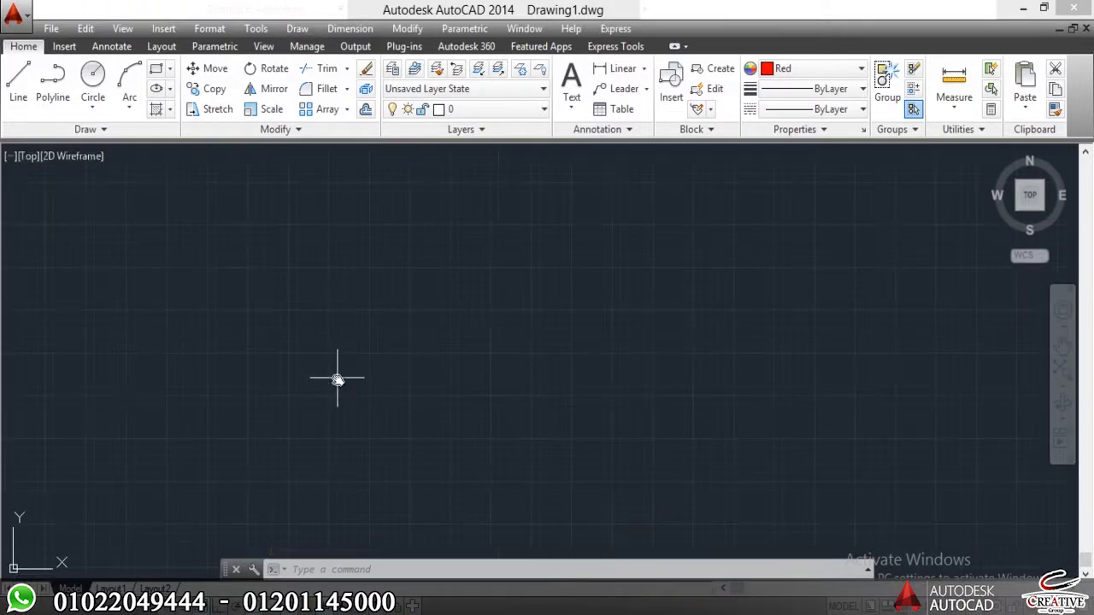
type("line")
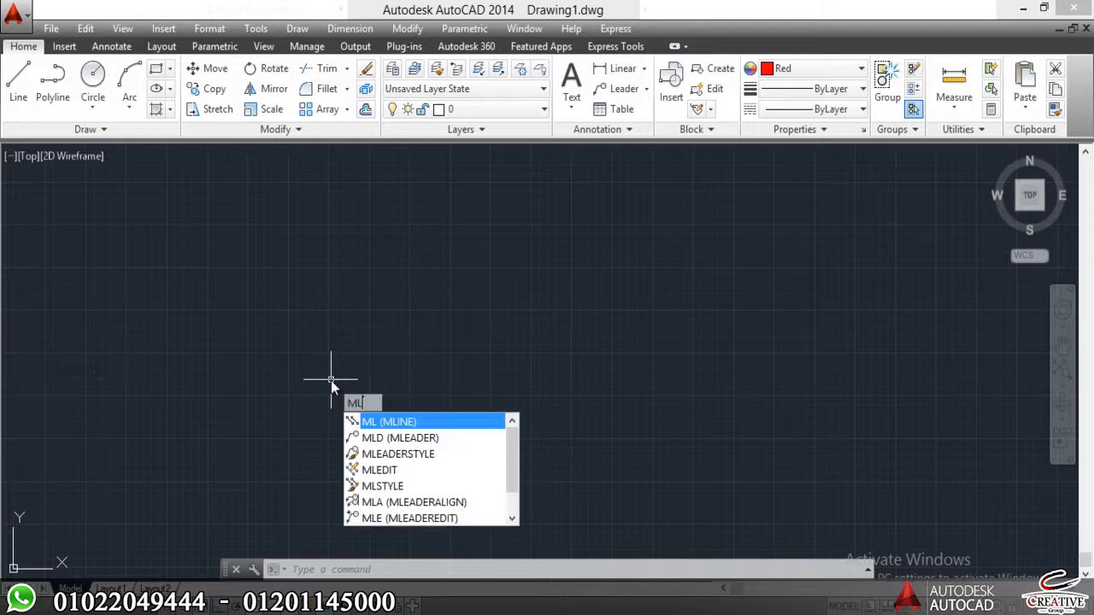
key("Return")
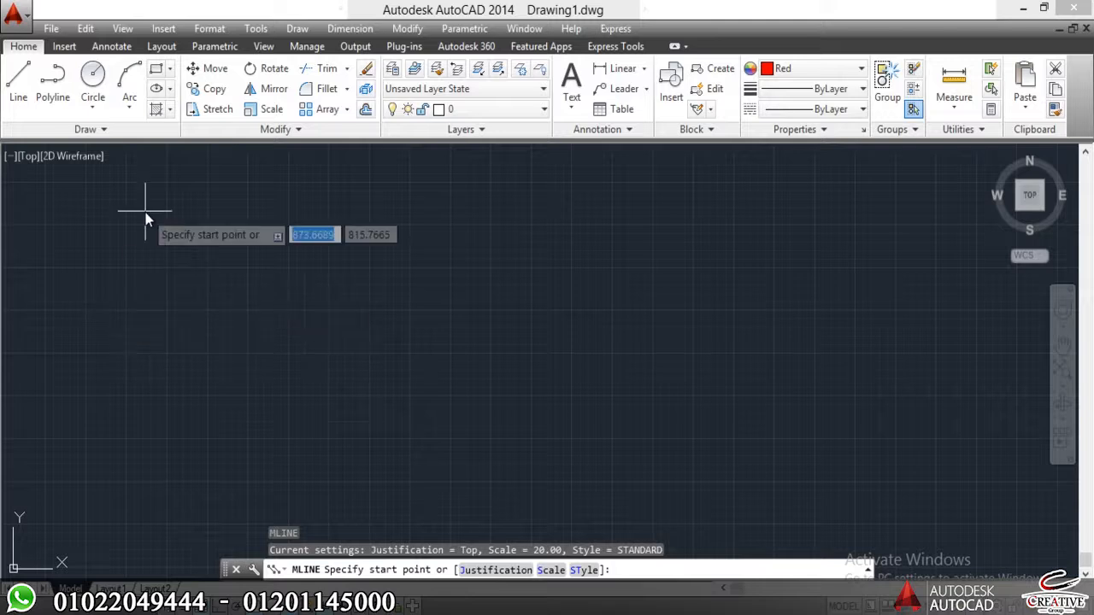
left_click(282, 398)
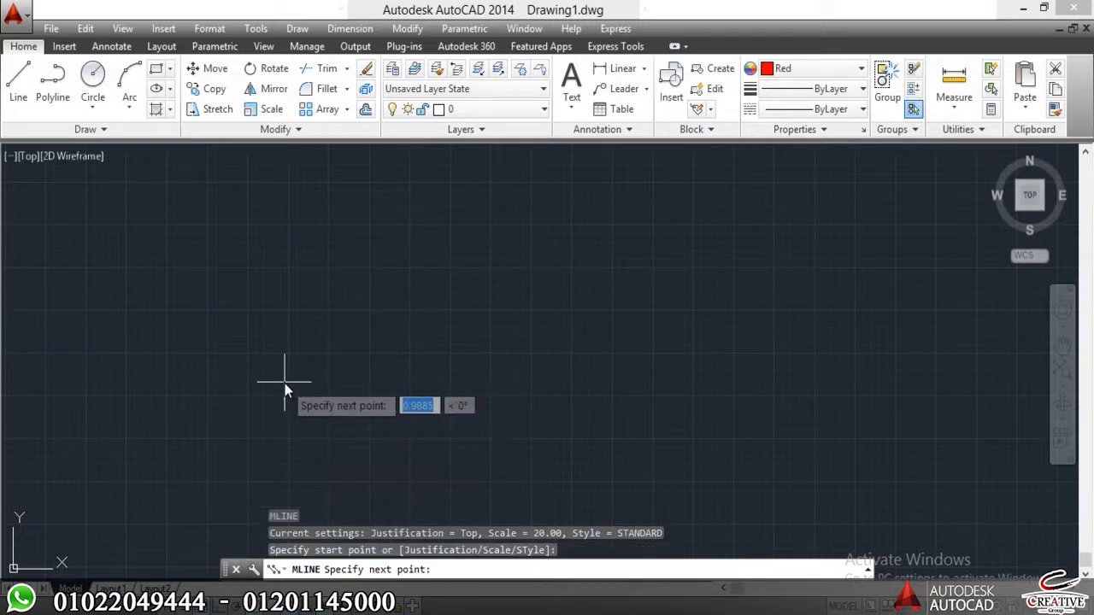
left_click(682, 394)
left_click(693, 254)
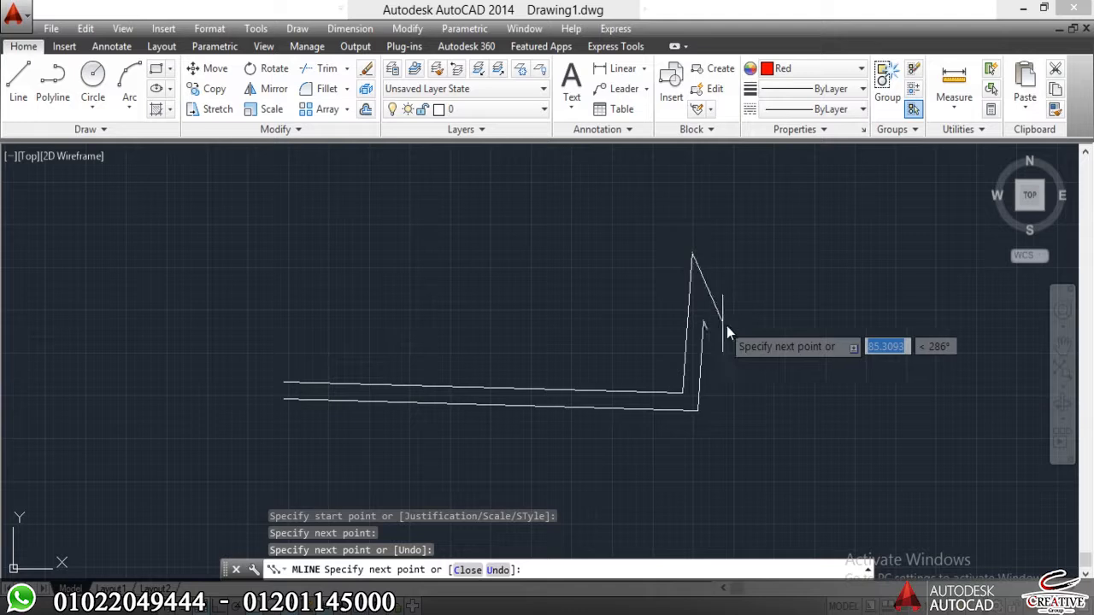
key("Escape")
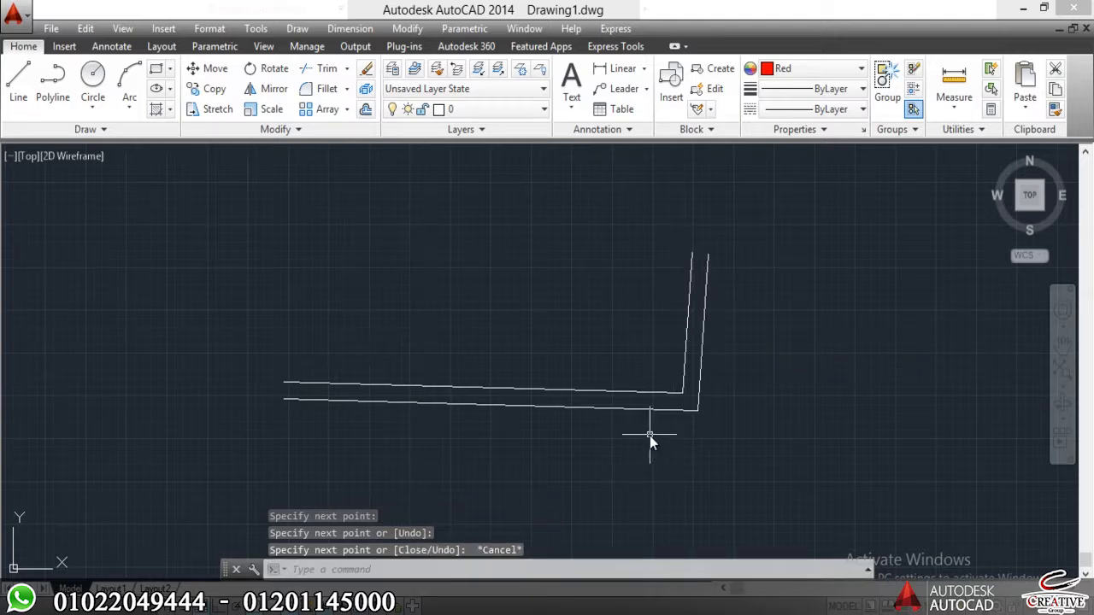
Examine the multiline's parallel edges, corner and open end up close, selecting it to check how it is grouped
scroll(726, 483, "up", 2)
middle_click_drag(477, 297, 735, 285)
scroll(490, 283, "down", 2)
scroll(439, 269, "up", 3)
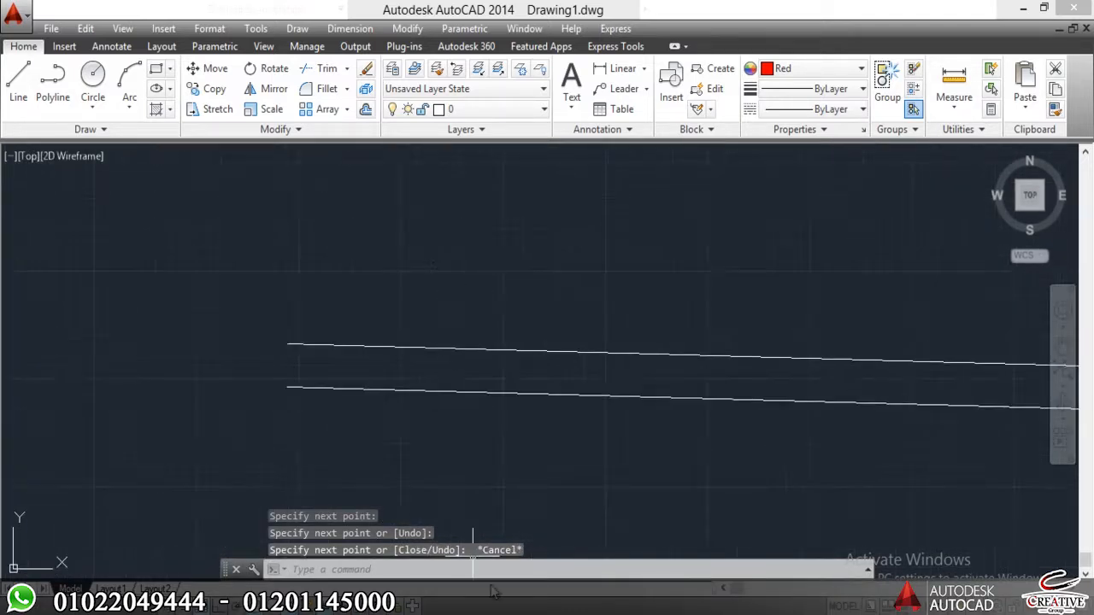
scroll(687, 364, "down", 5)
middle_click_drag(716, 342, 608, 324)
left_click(728, 308)
left_click(582, 449)
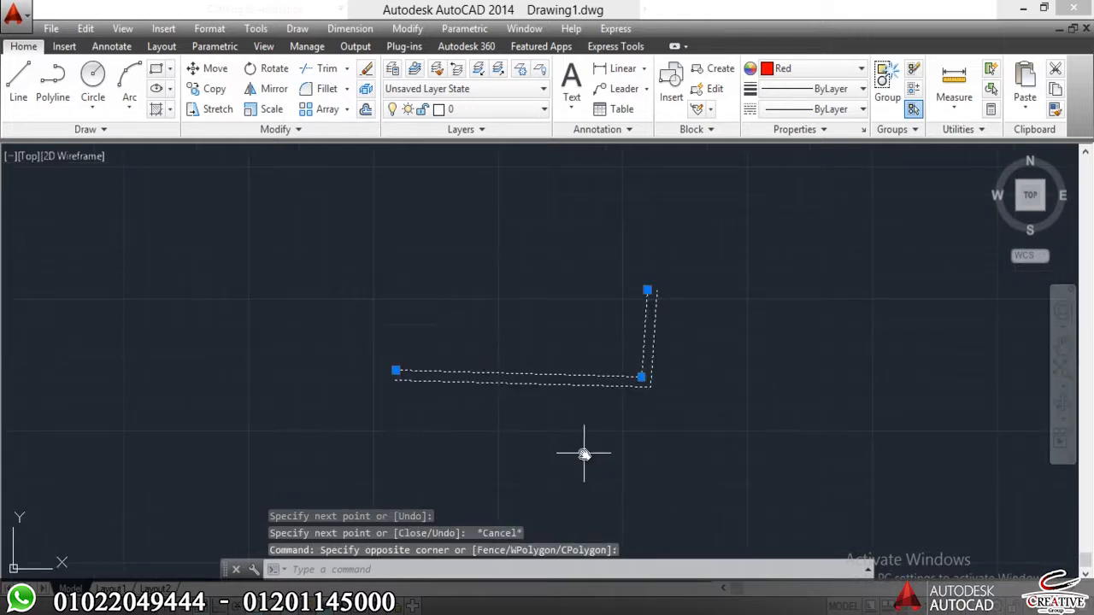
key("Escape")
scroll(422, 354, "up", 3)
middle_click_drag(423, 354, 396, 236)
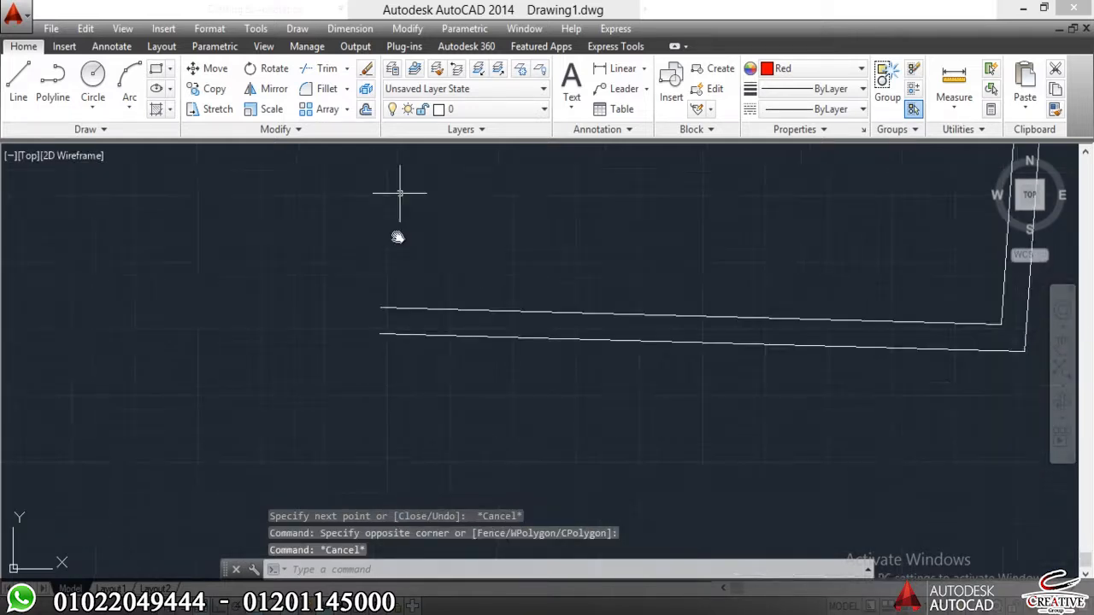
scroll(378, 325, "up", 5)
scroll(449, 260, "up", 3)
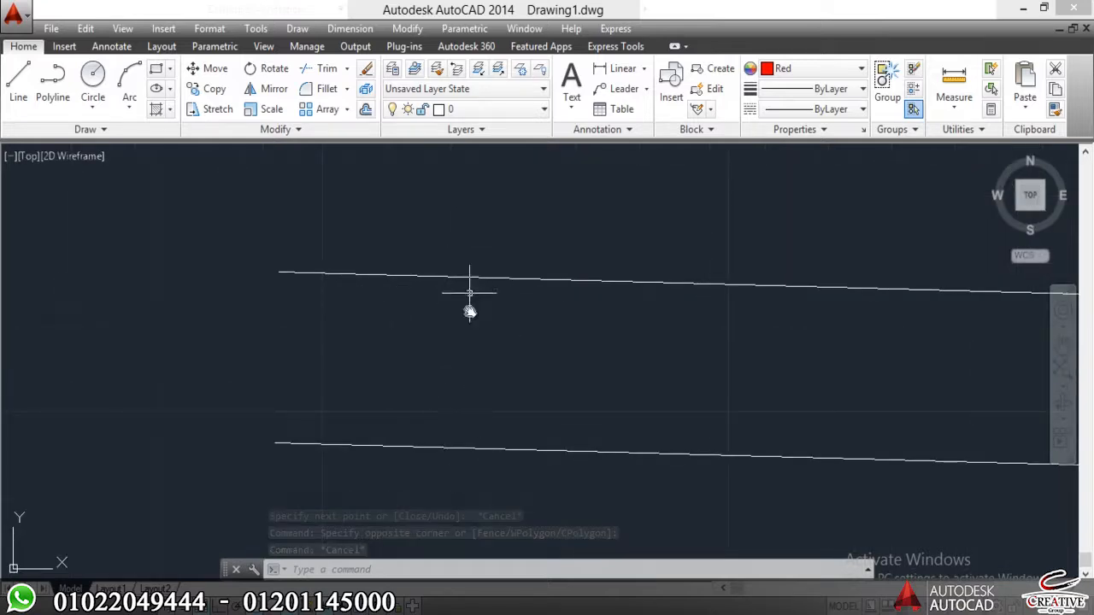
Erase the two-segment multiline
scroll(367, 289, "down", 3)
left_click(509, 226)
left_click(392, 465)
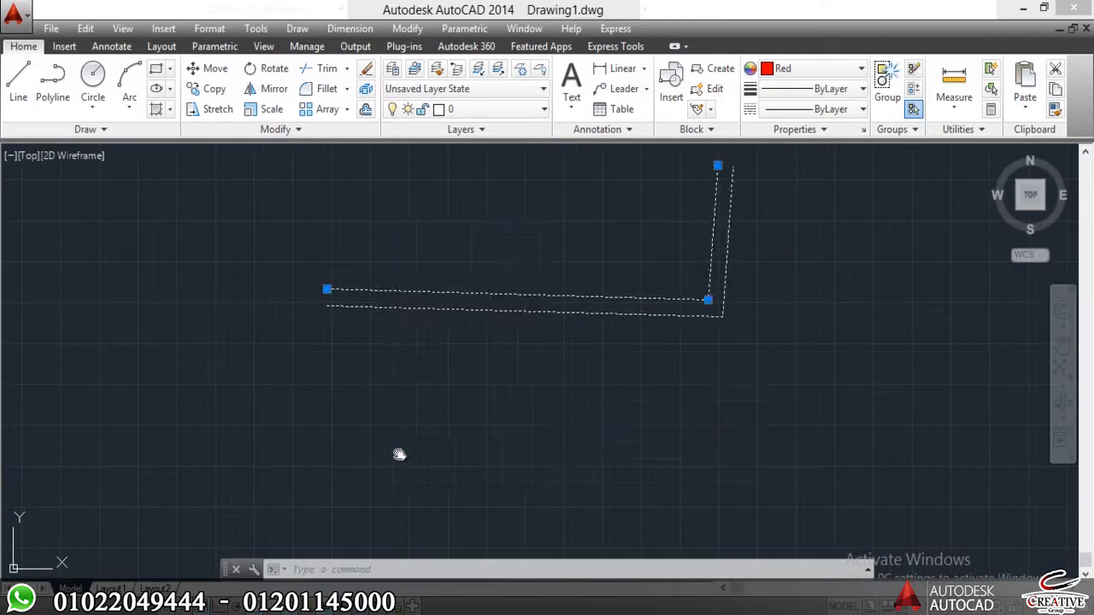
type("e")
key("Return")
type("ml")
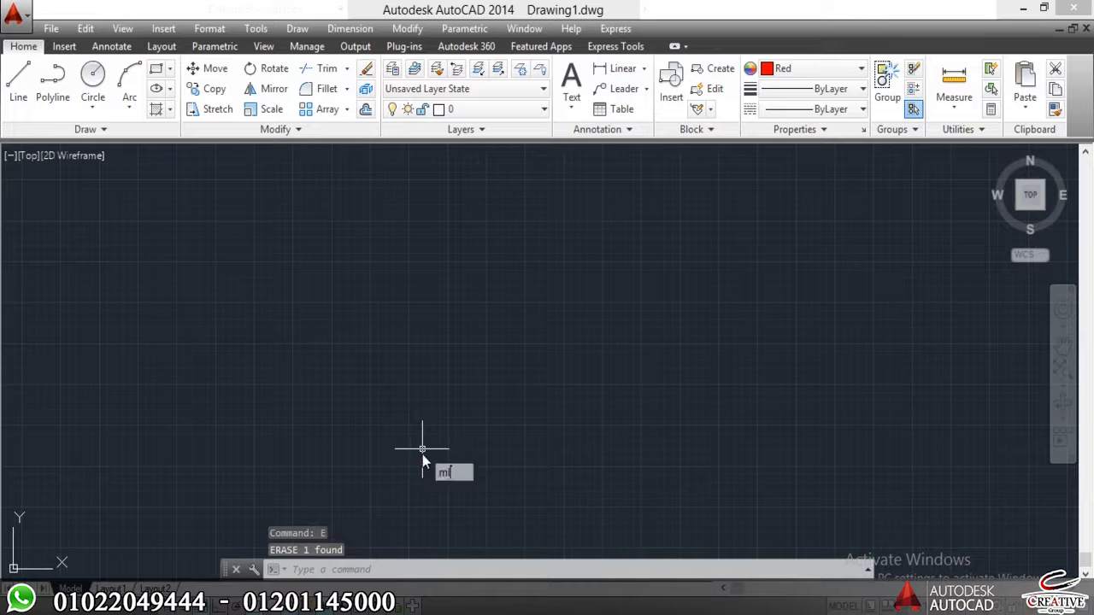
key("Return")
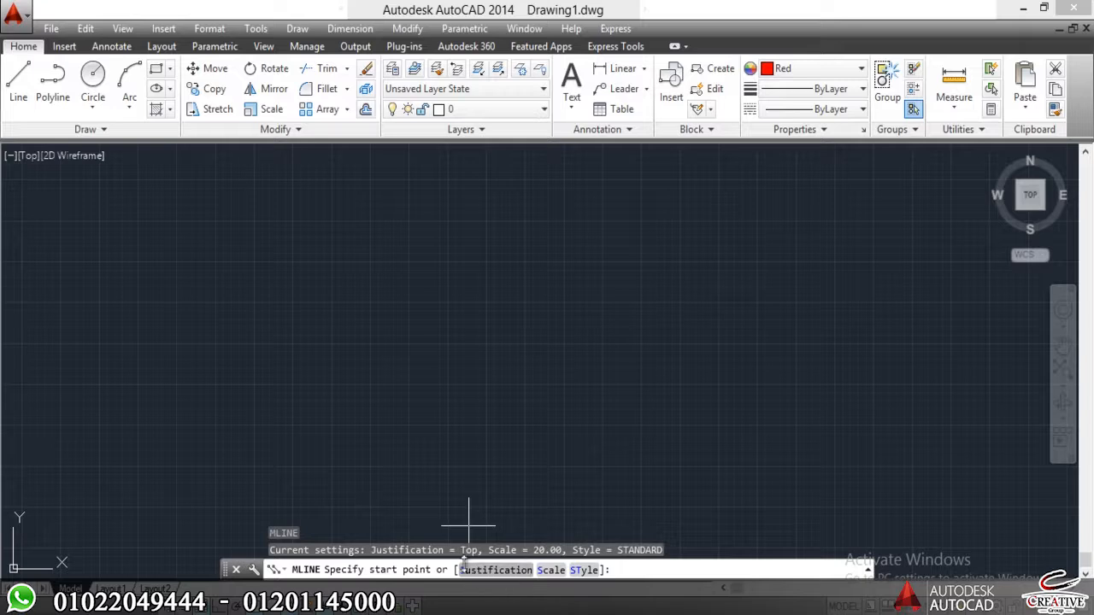
key("Escape")
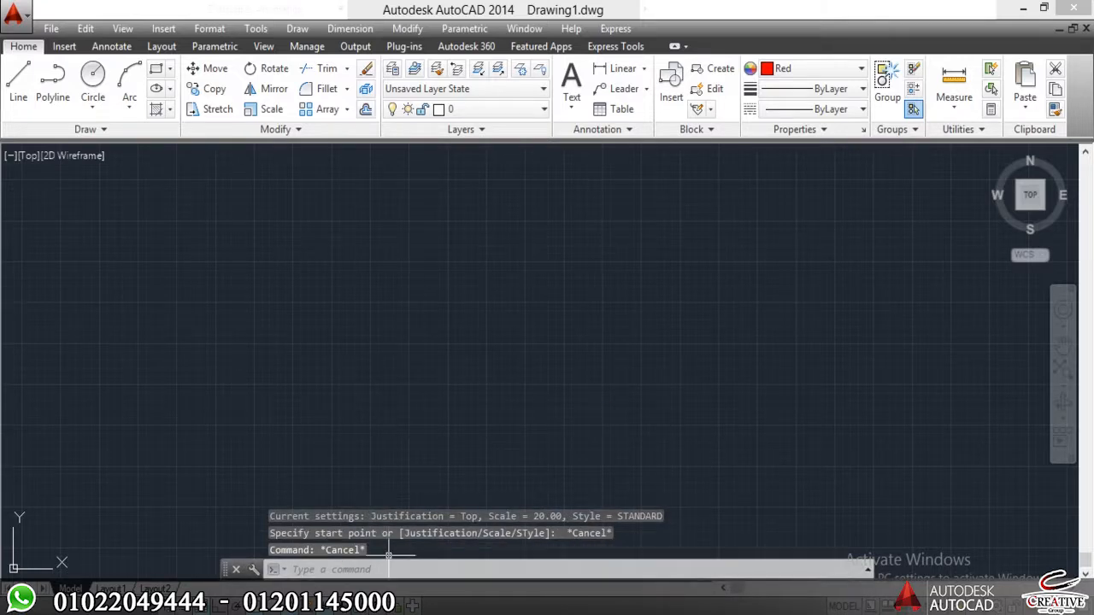
Turn on Ortho mode
key("F8")
type("l")
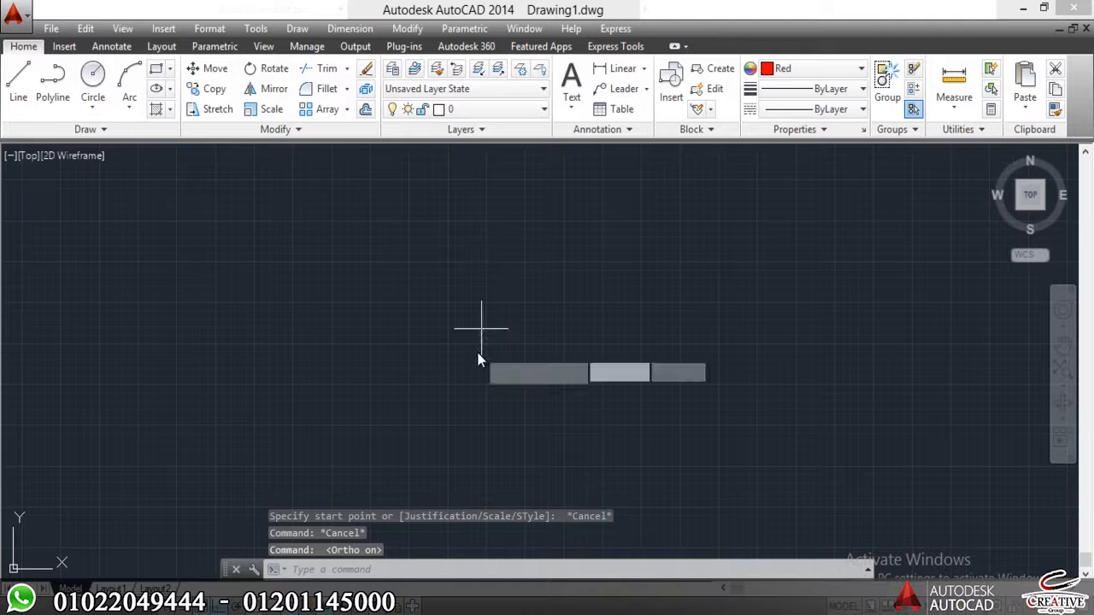
key("Return")
left_click(318, 417)
key("Escape")
left_click(587, 412)
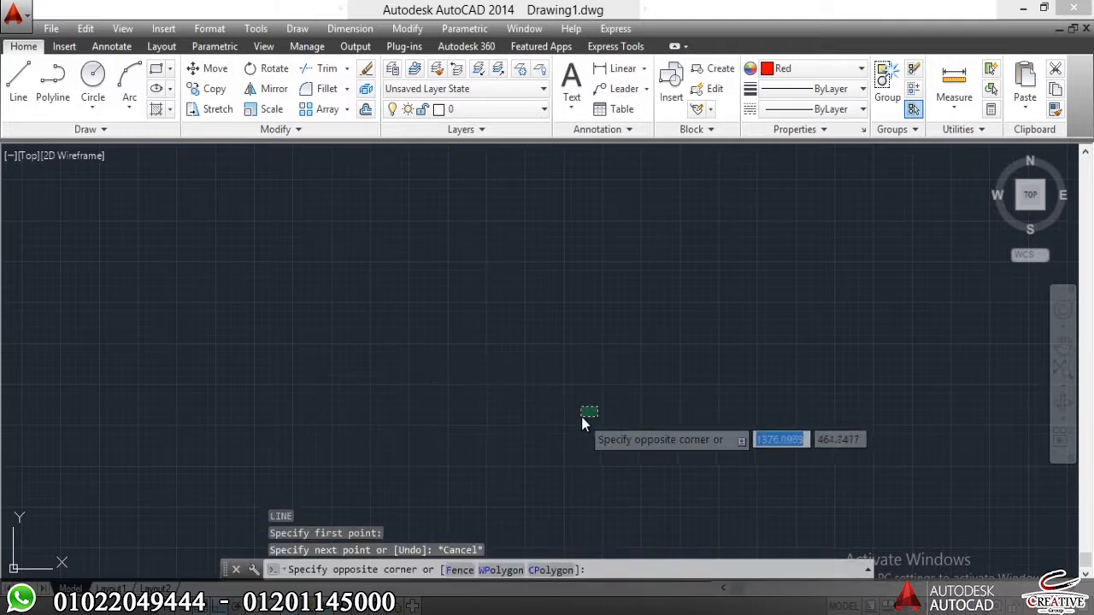
key("Escape")
Draw a single horizontal red line, running left to right, in the lower middle of the empty drawing
type("l")
key("Return")
left_click(443, 416)
left_click(692, 410)
key("Escape")
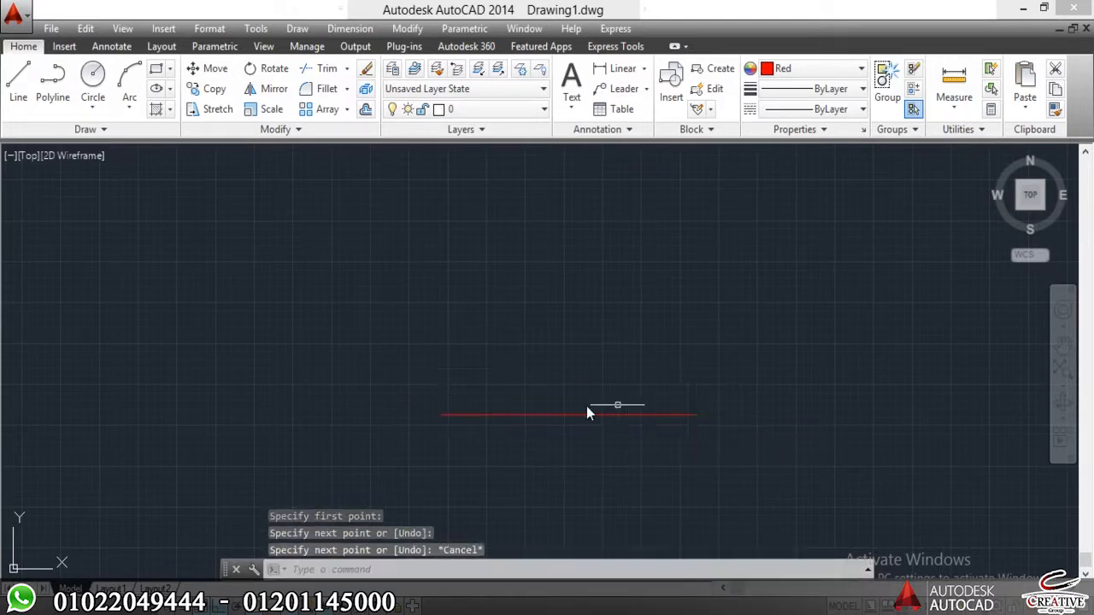
Set the current object color to Yellow
left_click(767, 72)
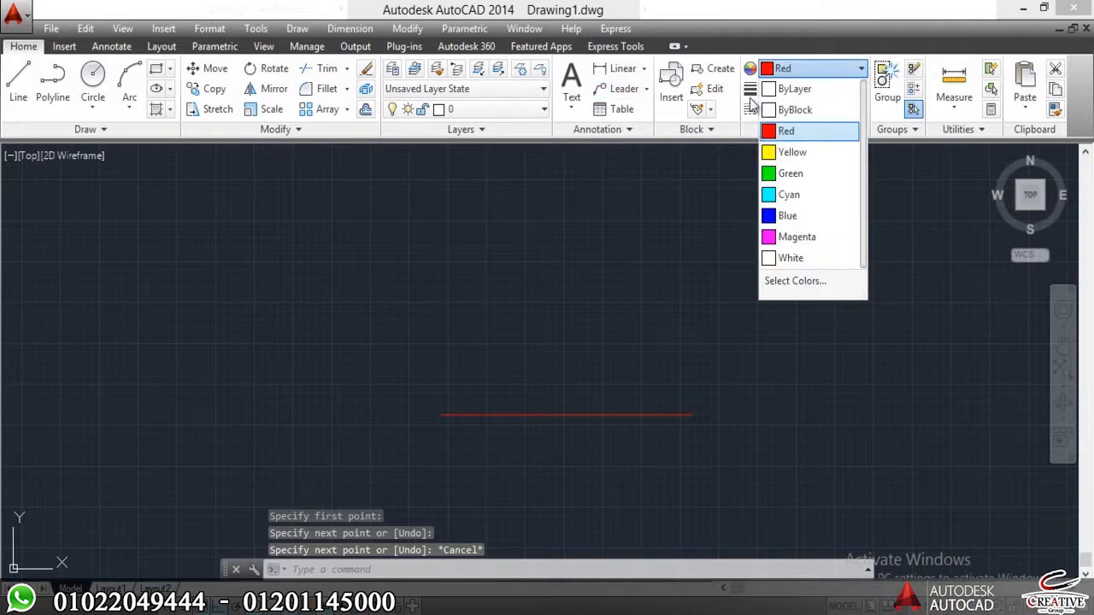
left_click(774, 141)
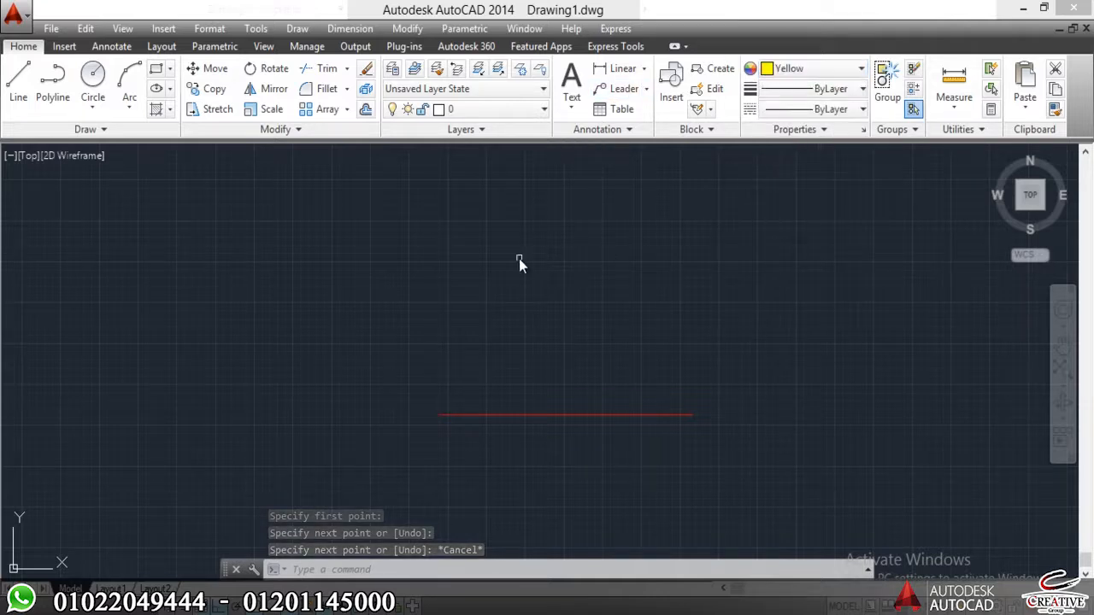
Draw a horizontal multiline with Top justification along the full length of the red line
type("ml")
key("Return")
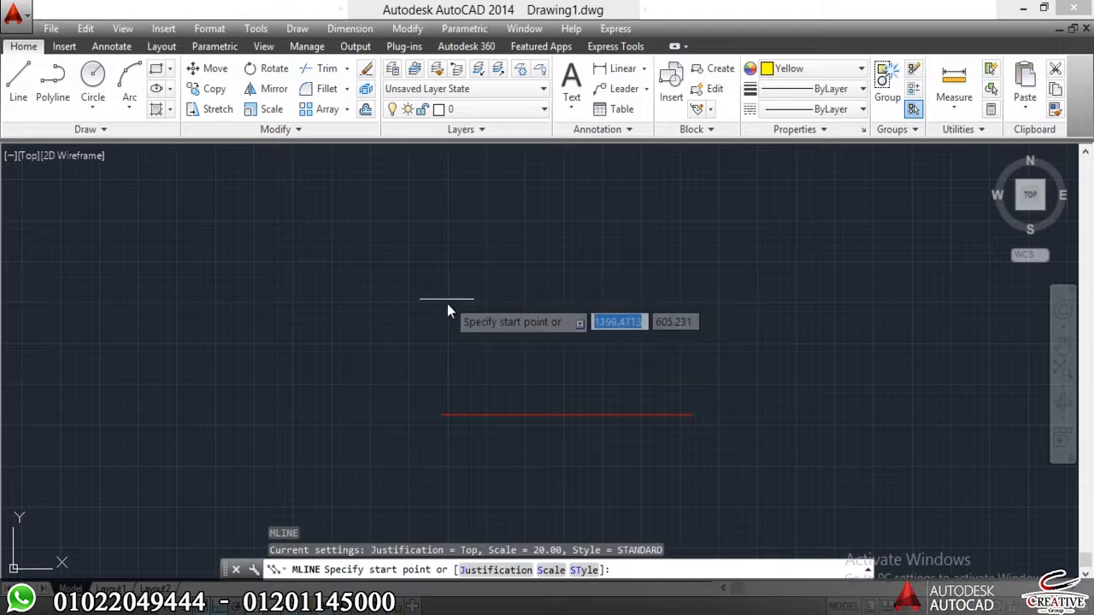
left_click(506, 570)
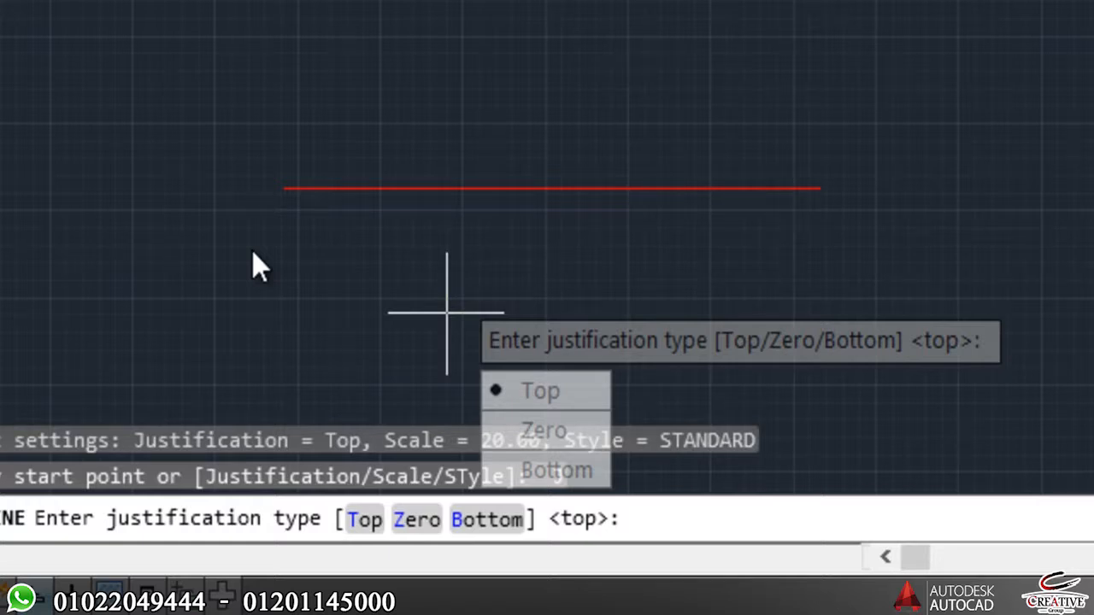
left_click(540, 391)
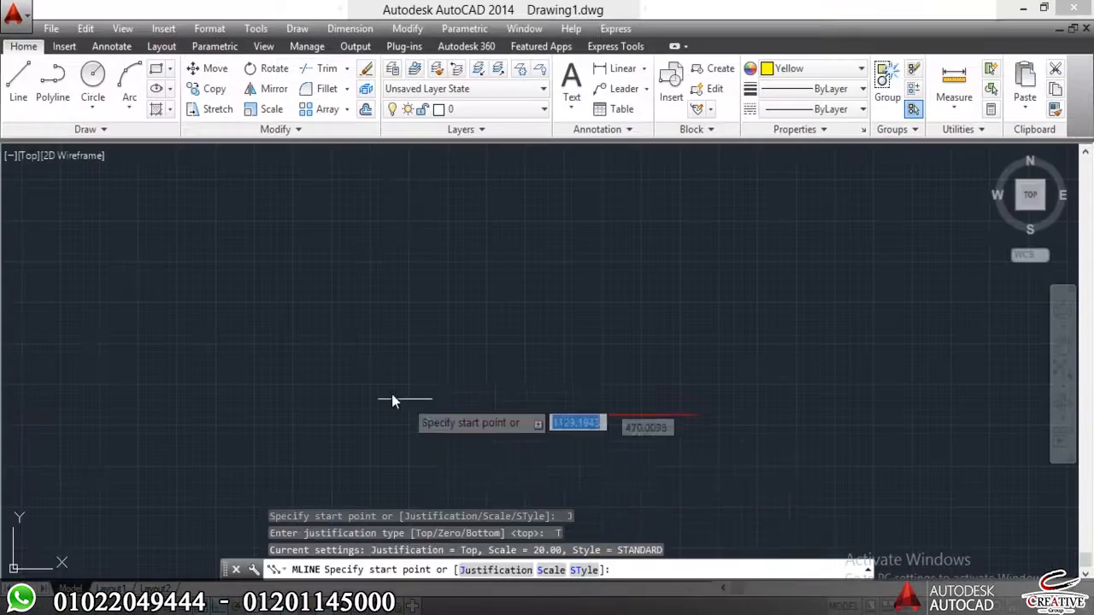
left_click(437, 416)
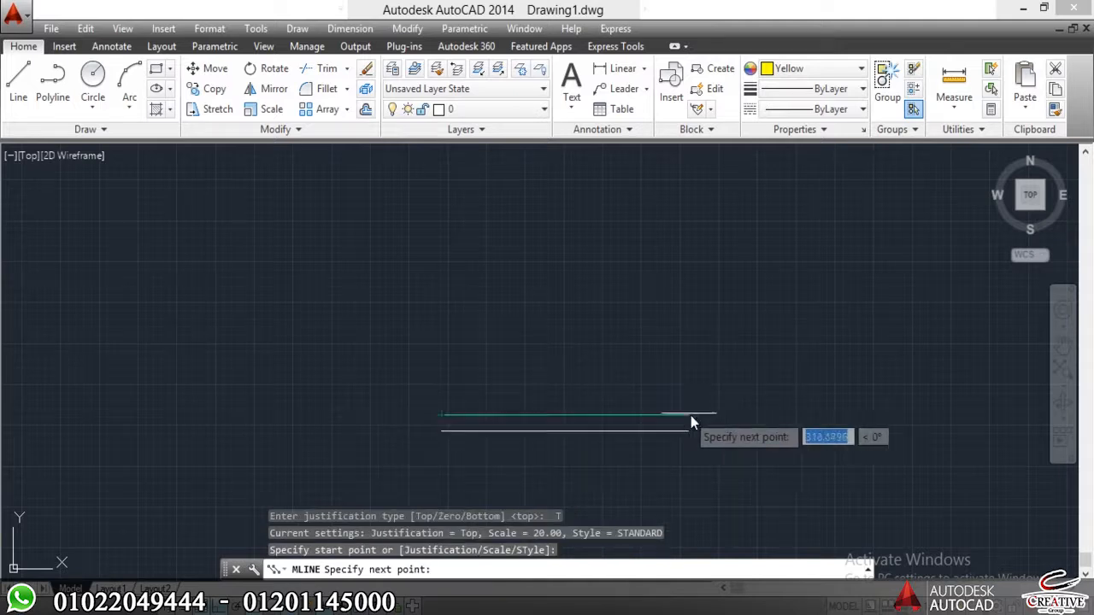
left_click(692, 417)
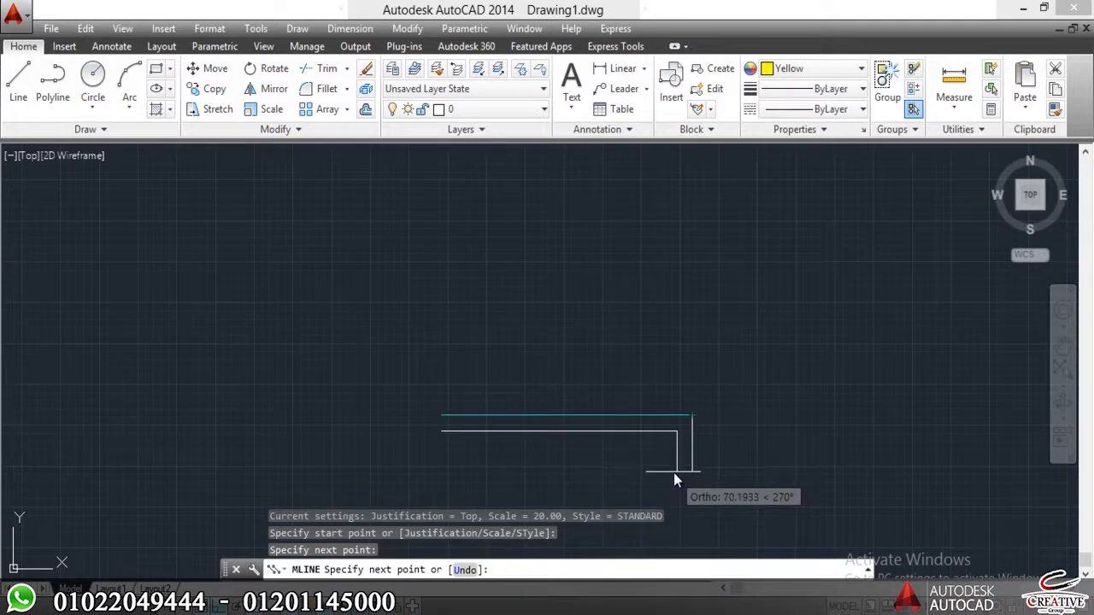
key("Escape")
key("Escape")
Select the multiline and inspect where its two edges and grips lie relative to the red line
scroll(604, 427, "up", 6)
left_click(571, 426)
left_click(501, 526)
scroll(512, 518, "down", 6)
mouse_move(520, 511)
middle_mouse_down()
mouse_move(551, 479)
mouse_move(567, 408)
middle_mouse_up()
scroll(572, 412, "up", 2)
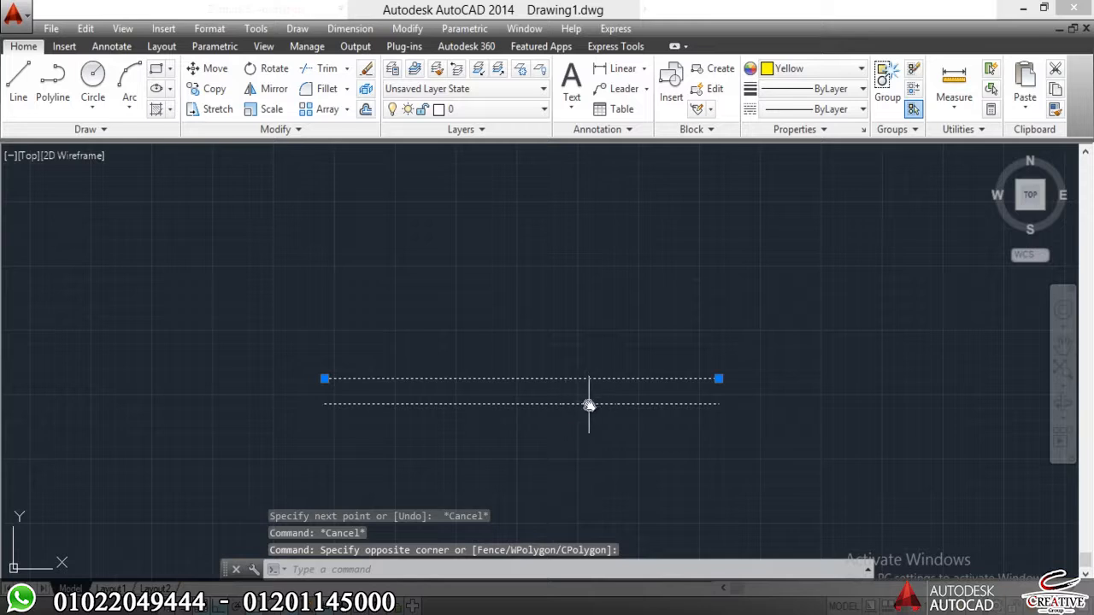
key("Escape")
Undo the view changes and the full-length multiline, leaving only the red line
key("ctrl+z")
key("ctrl+z")
key("ctrl+z")
key("ctrl+z")
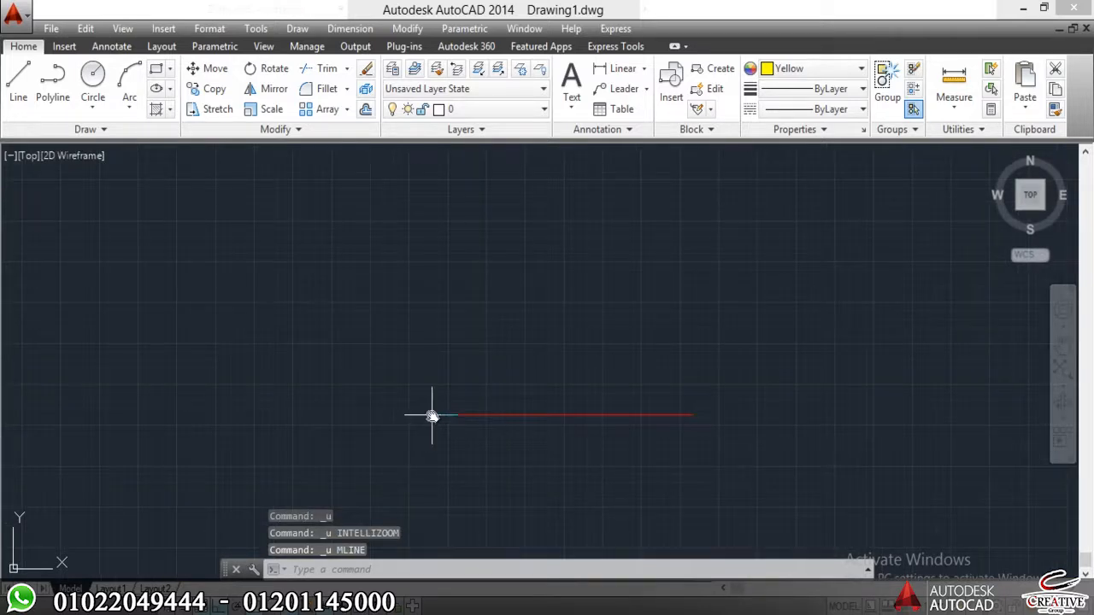
Draw a top-justified multiline from the red line's left endpoint to its midpoint
type("ml")
key("Return")
left_click(452, 415)
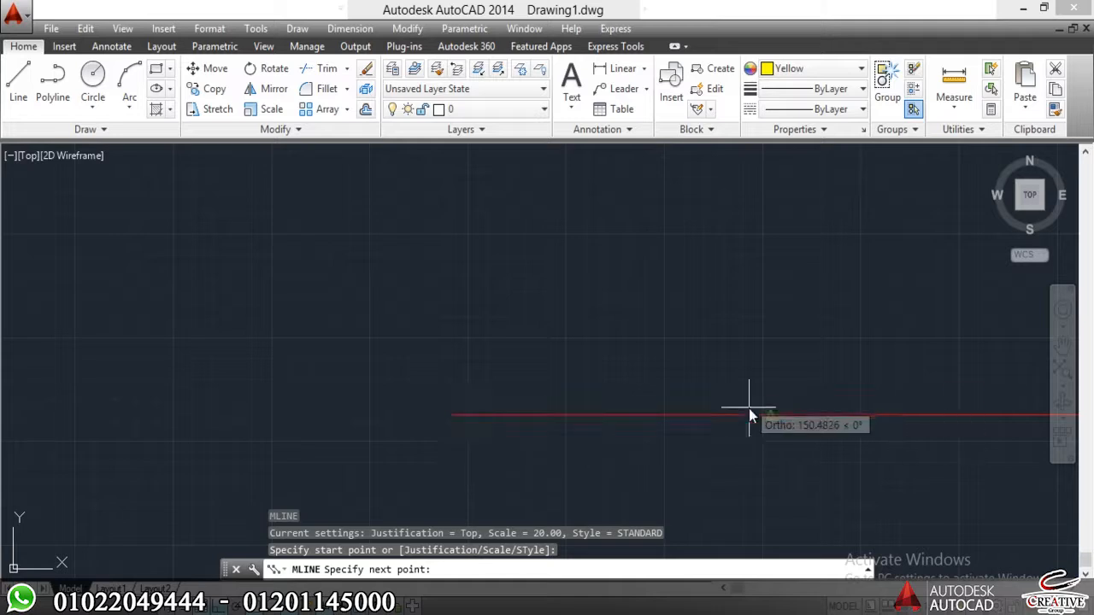
left_click(772, 416)
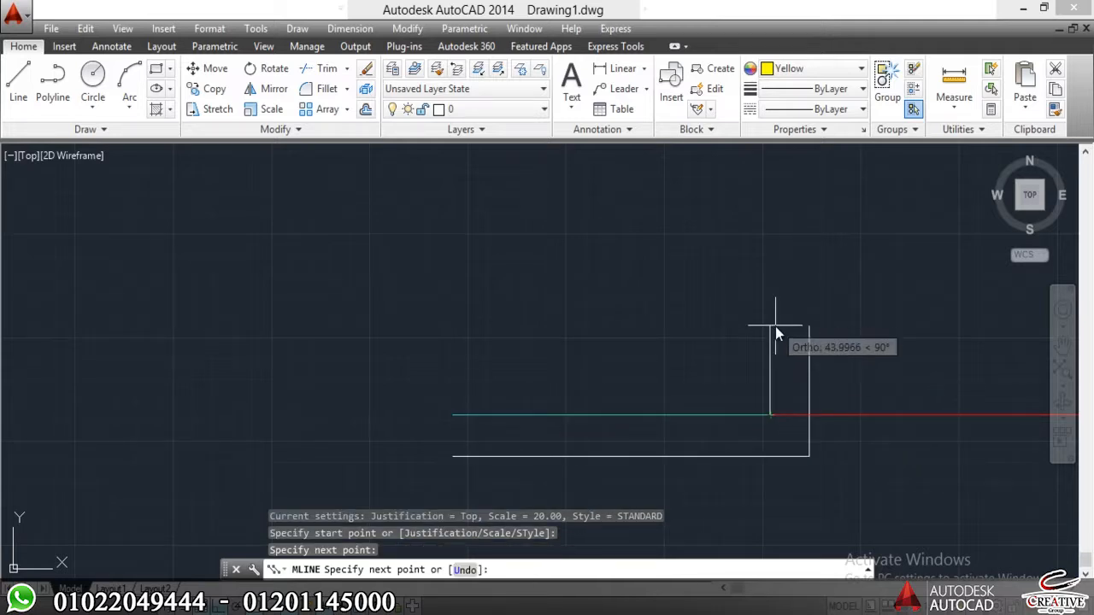
key("Escape")
scroll(518, 298, "down", 5)
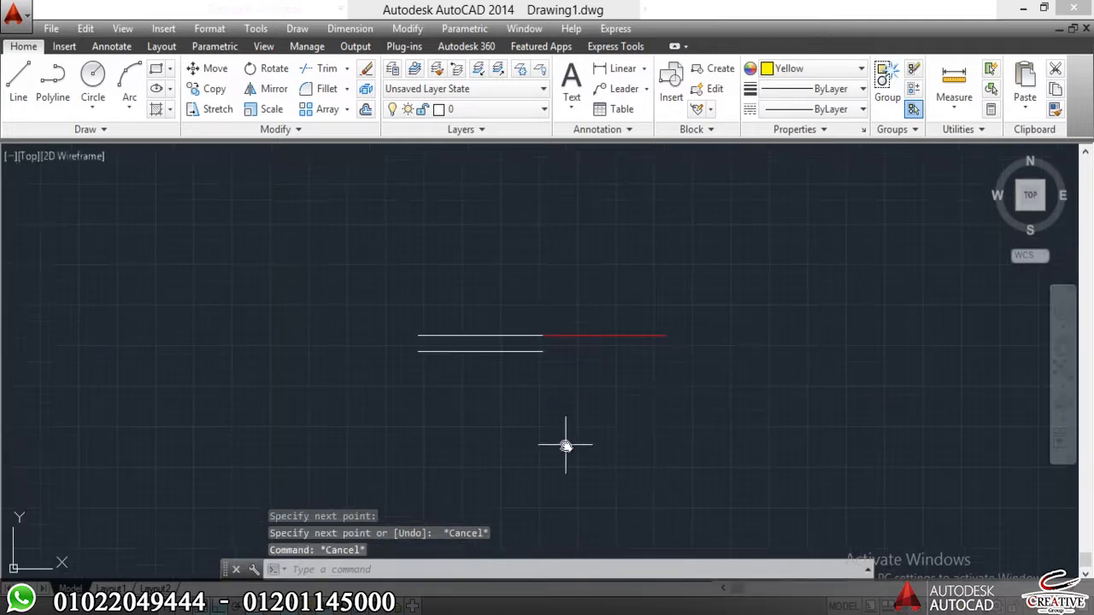
Set the multiline justification to Zero and draw a multiline from the red line's right endpoint to its midpoint
key("Return")
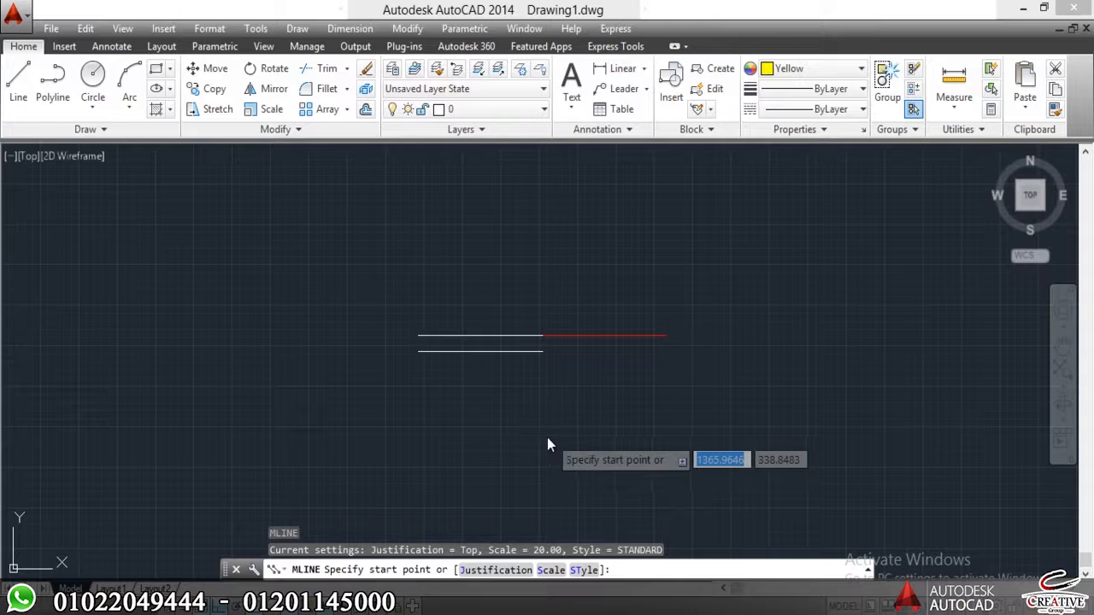
left_click(499, 571)
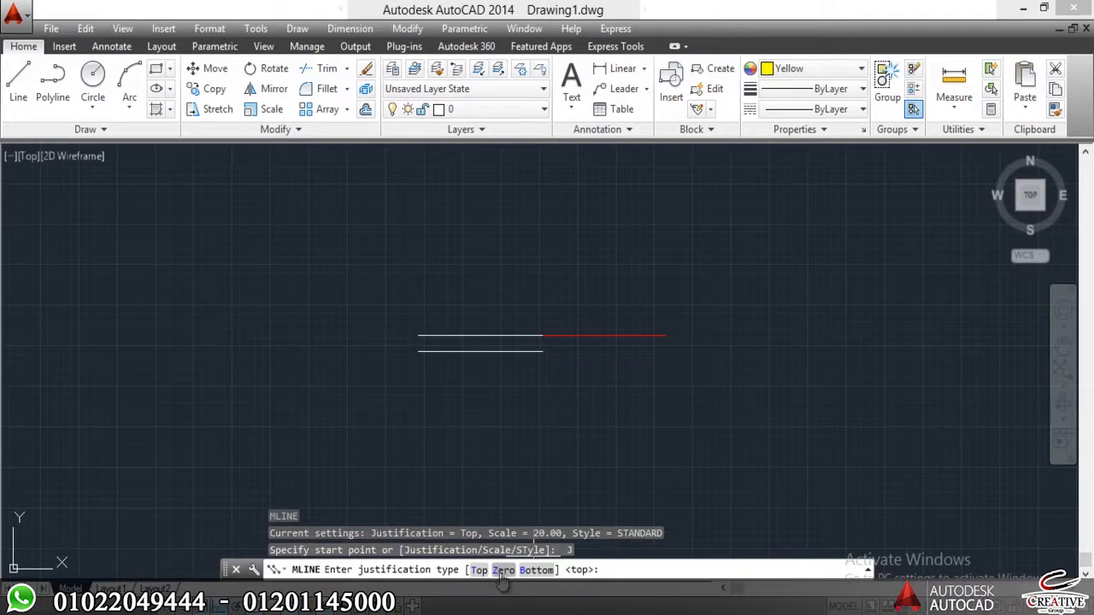
left_click(509, 572)
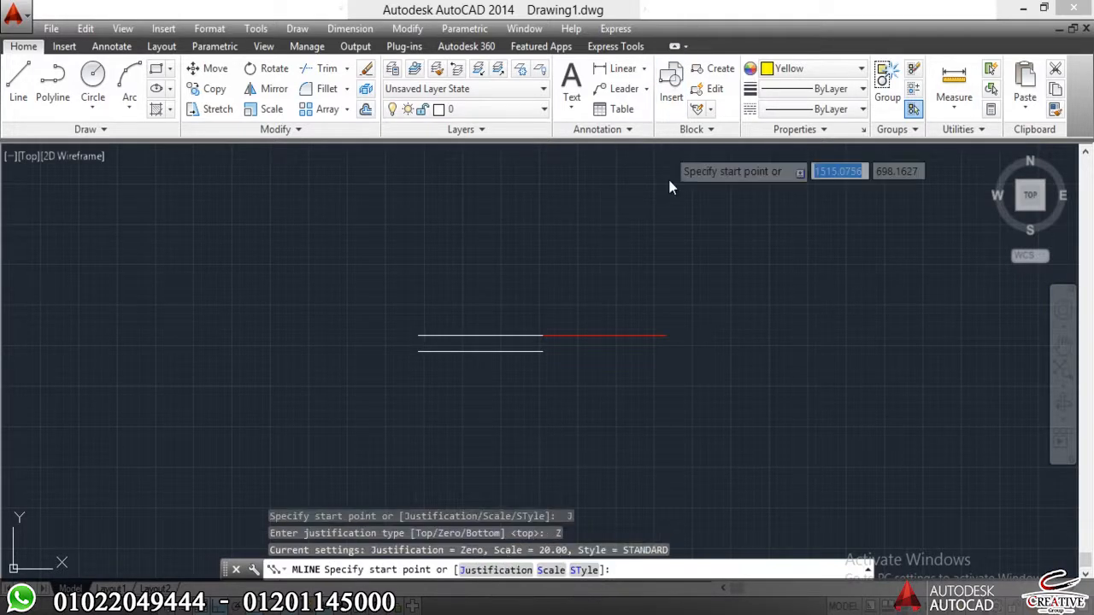
left_click(666, 336)
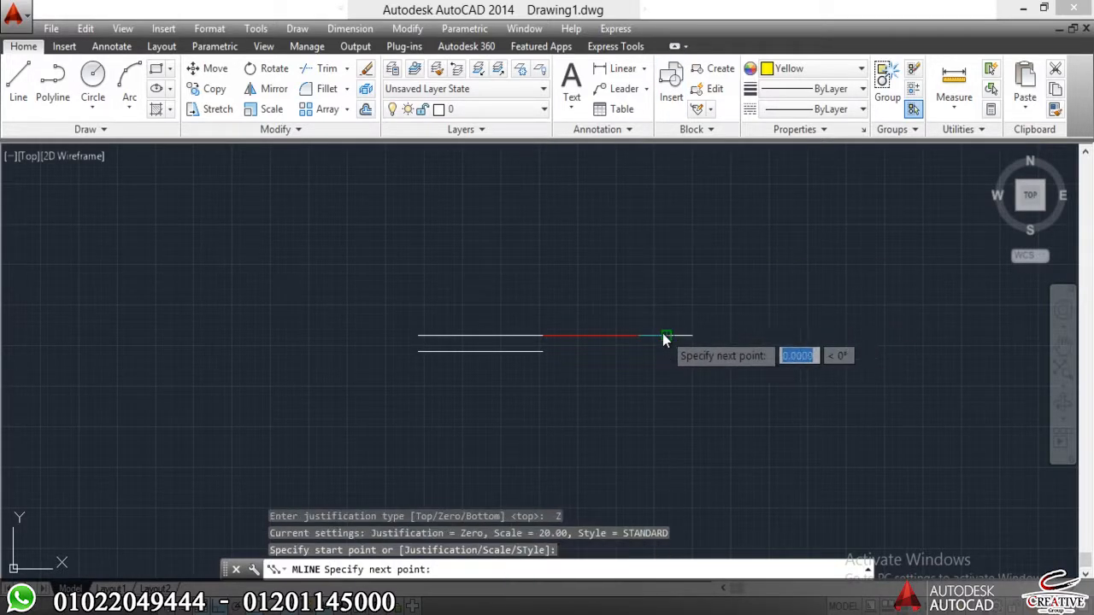
scroll(587, 337, "up", 5)
scroll(471, 311, "up", 2)
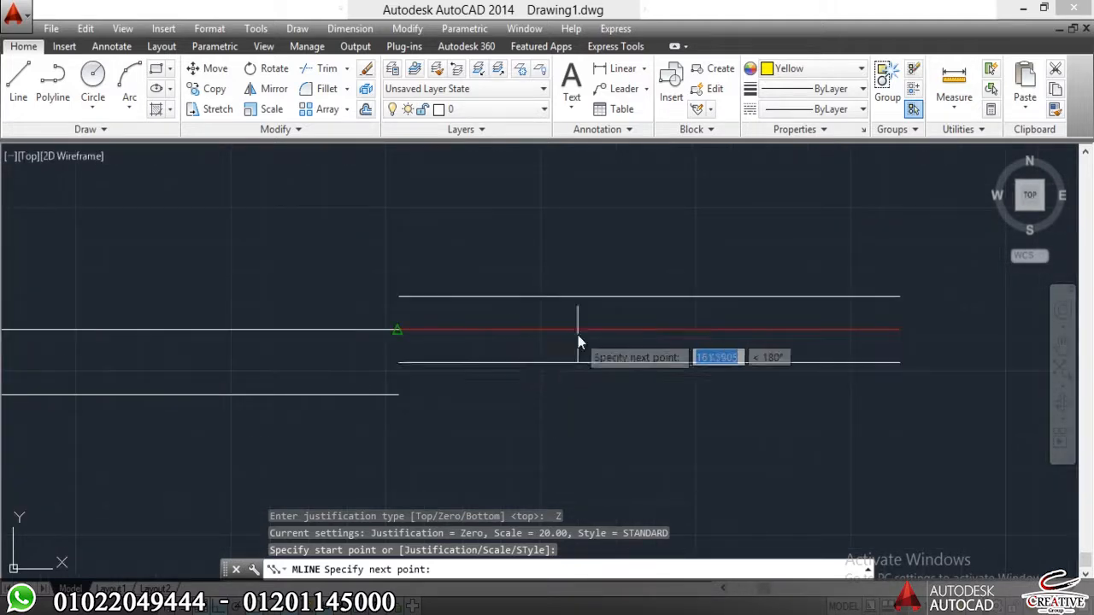
left_click(394, 333)
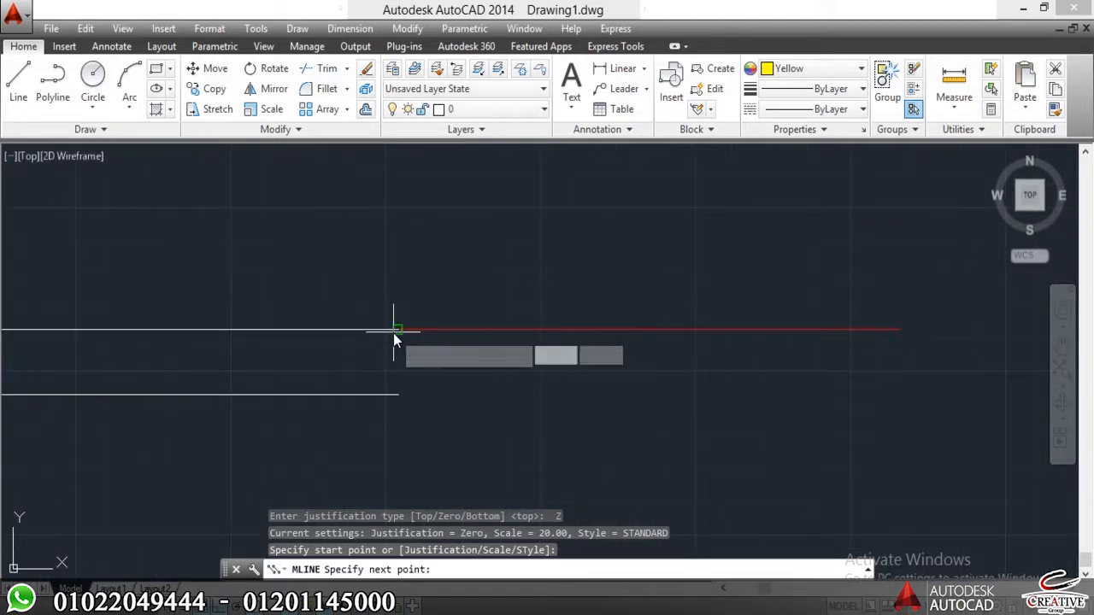
key("Escape")
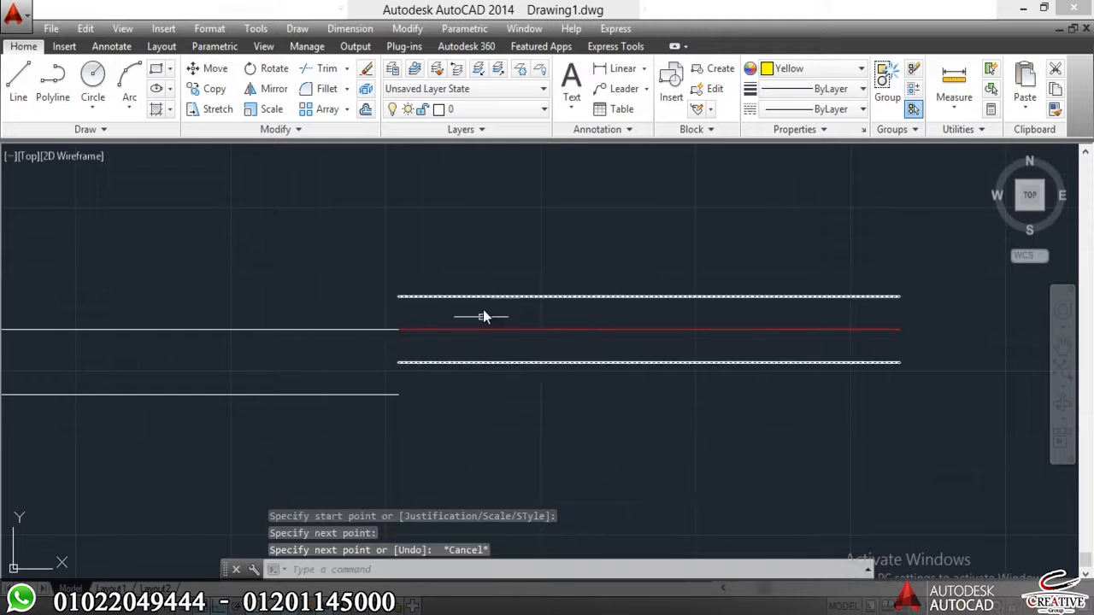
Erase the red line together with both multilines
scroll(539, 285, "down", 3)
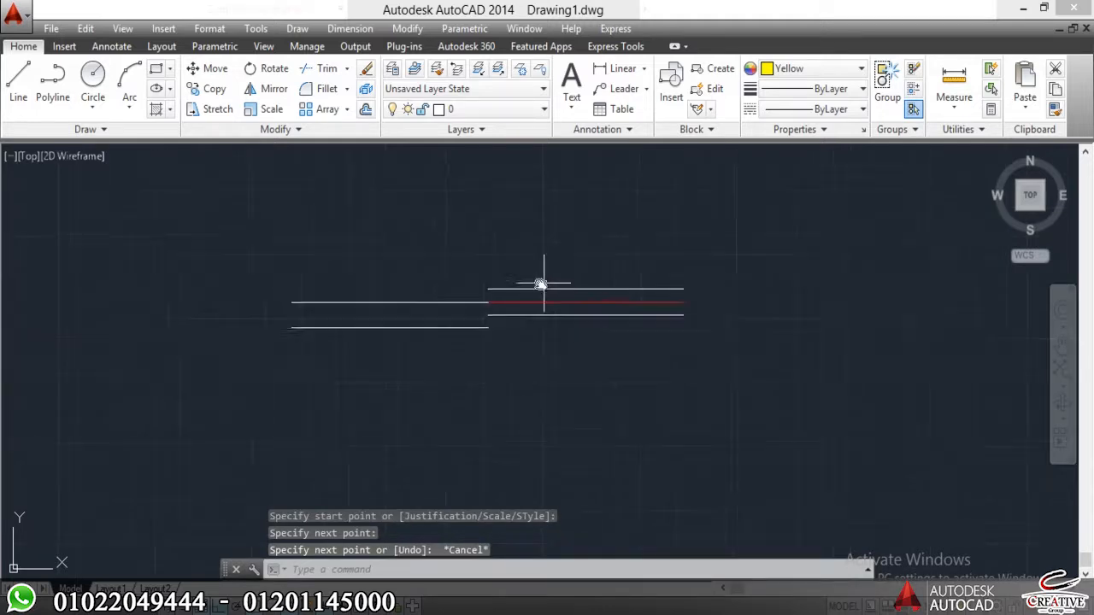
left_click(542, 235)
left_click(235, 399)
type("e")
key("Return")
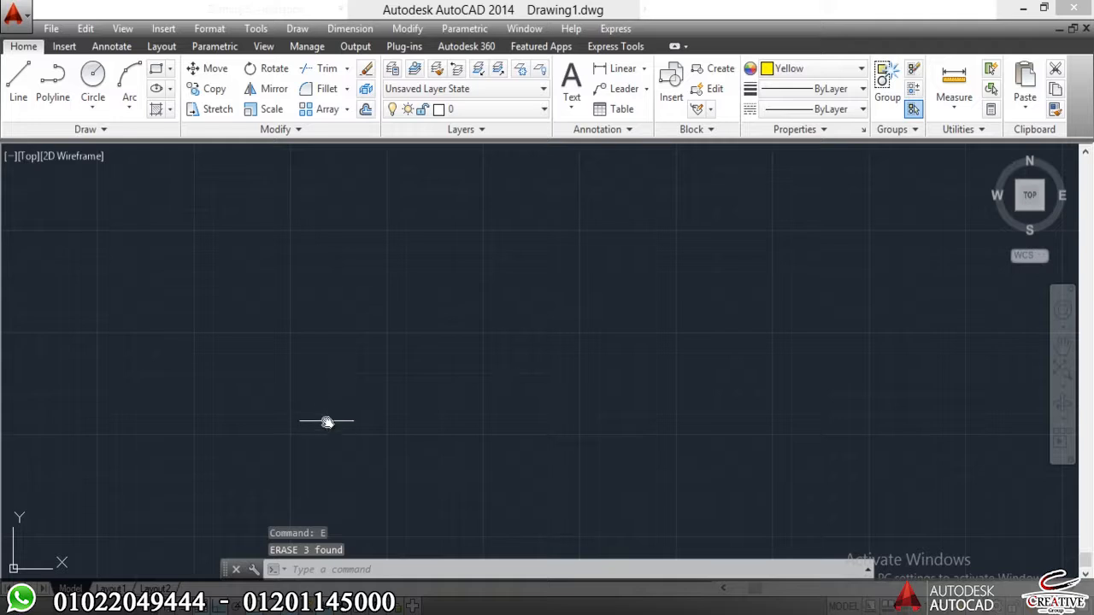
type("ml")
key("Return")
type("j")
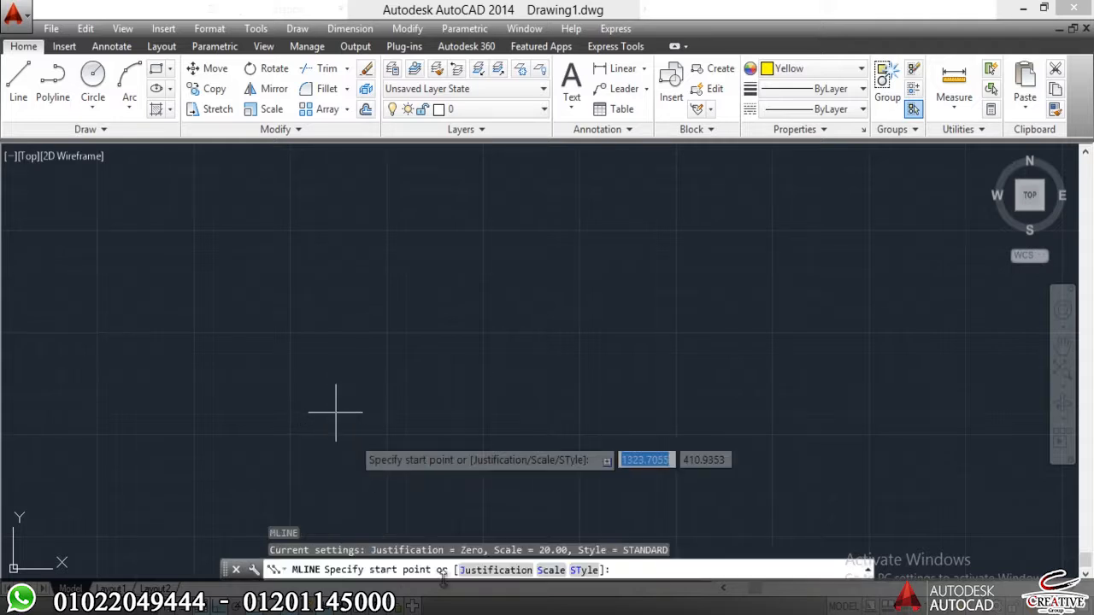
key("Return")
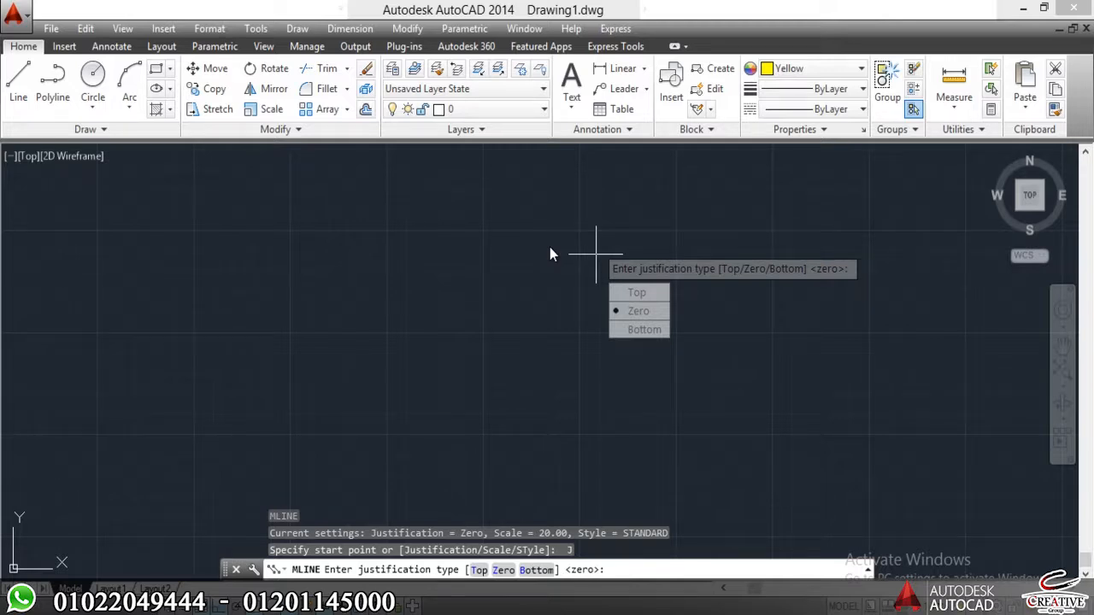
key("Return")
key("Escape")
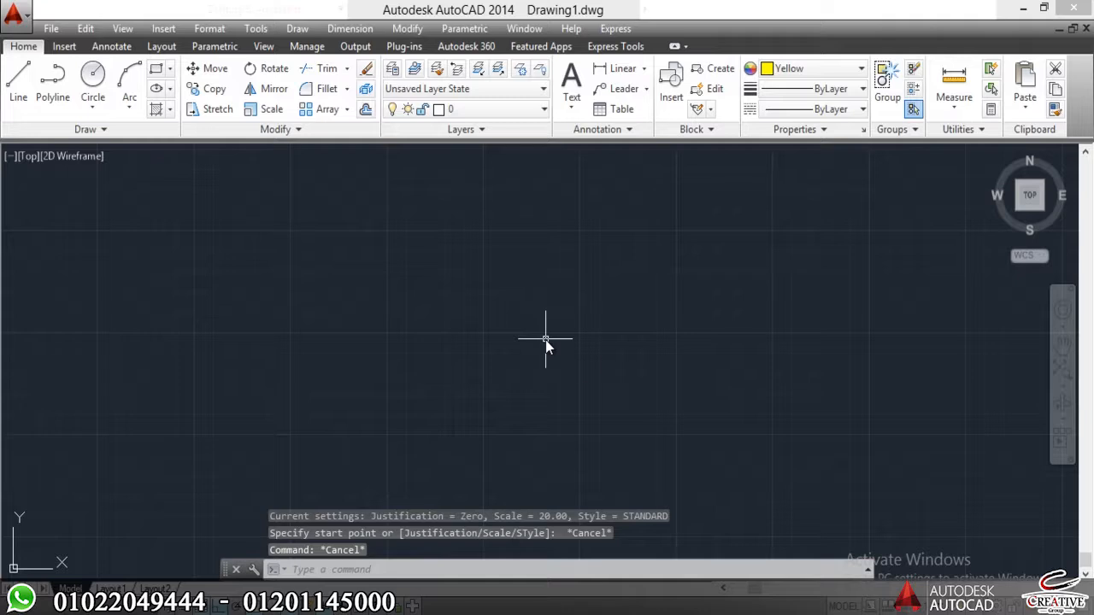
Start a multiline with Zero justification and a scale of 0.25
key("Return")
type("j")
key("Return")
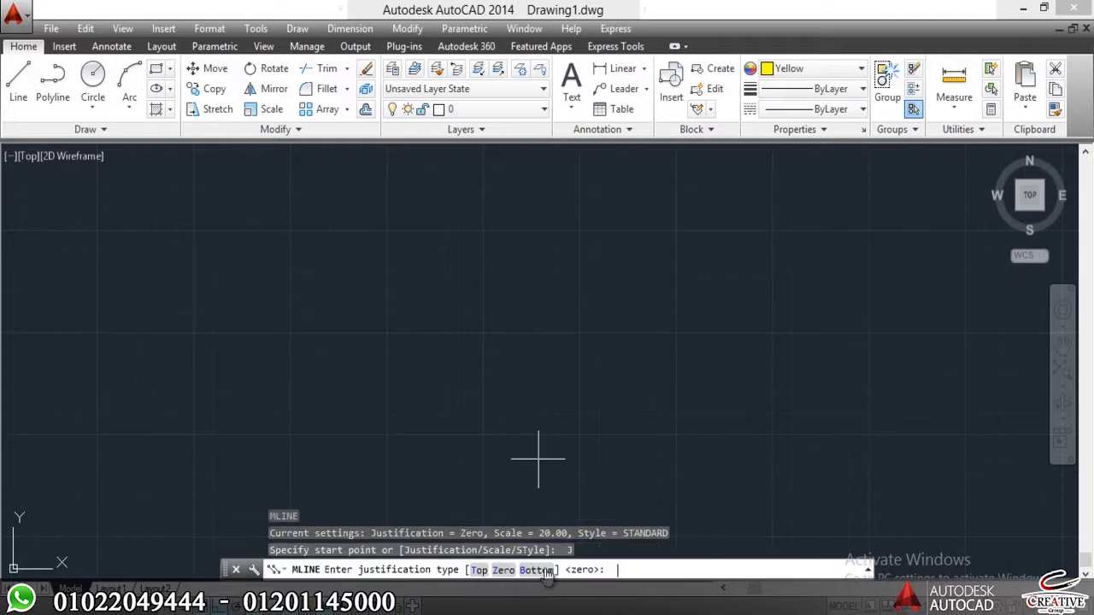
left_click(503, 570)
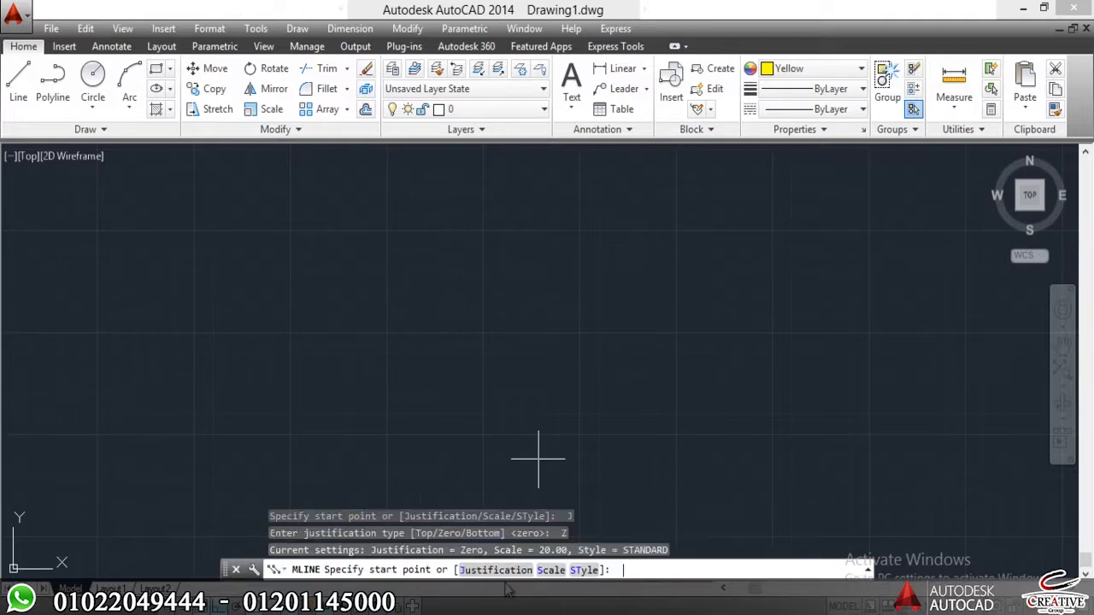
left_click(551, 570)
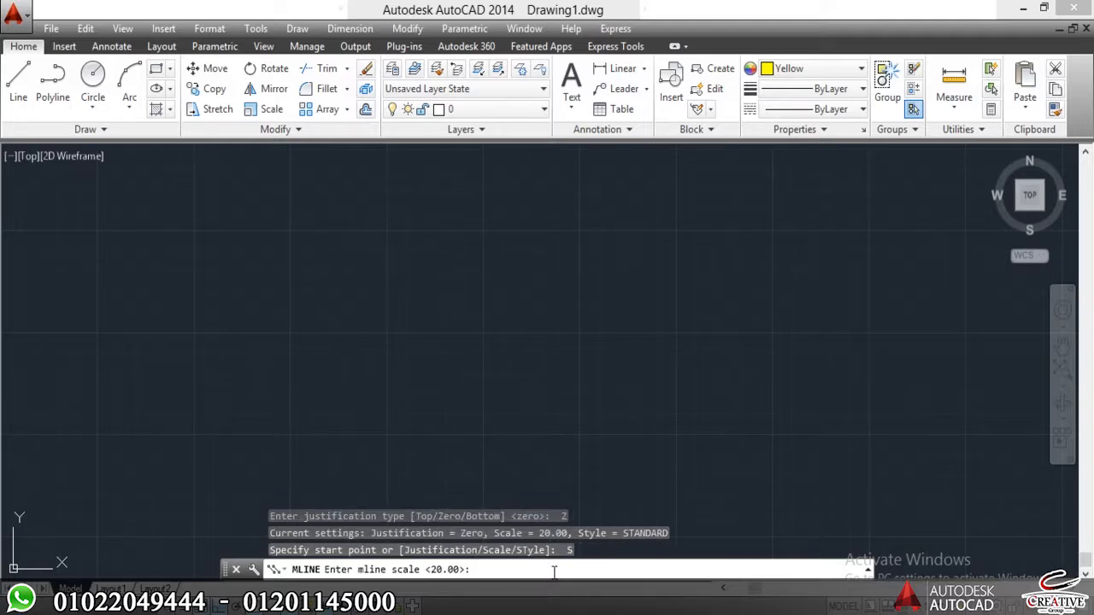
type(".")
key("Return")
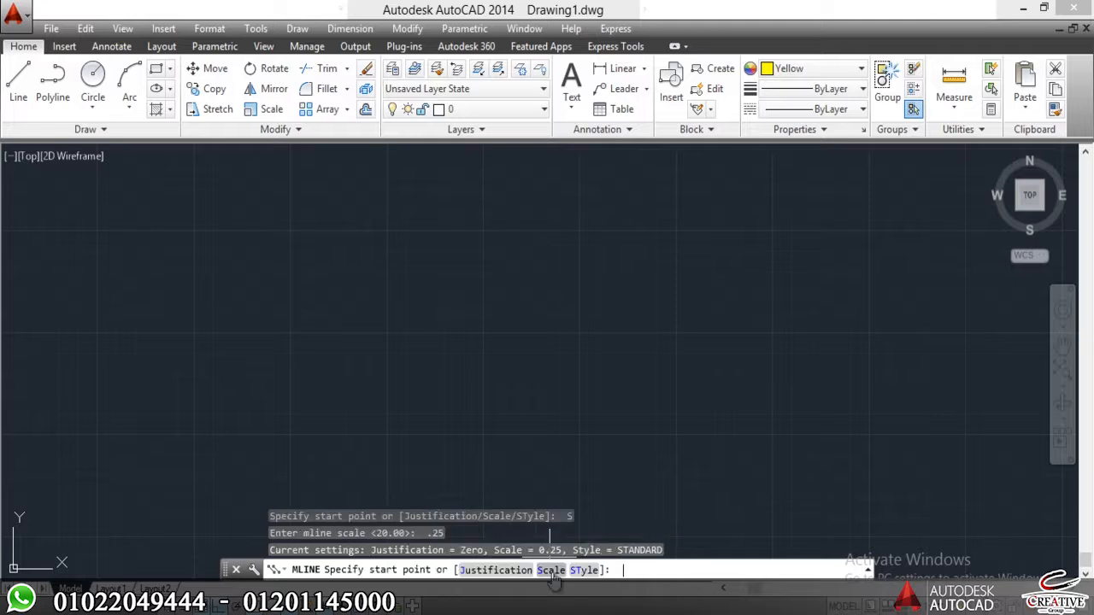
Draw an open four-segment multiline running right, up, left and back down across its first segment
left_click(386, 412)
left_click(950, 428)
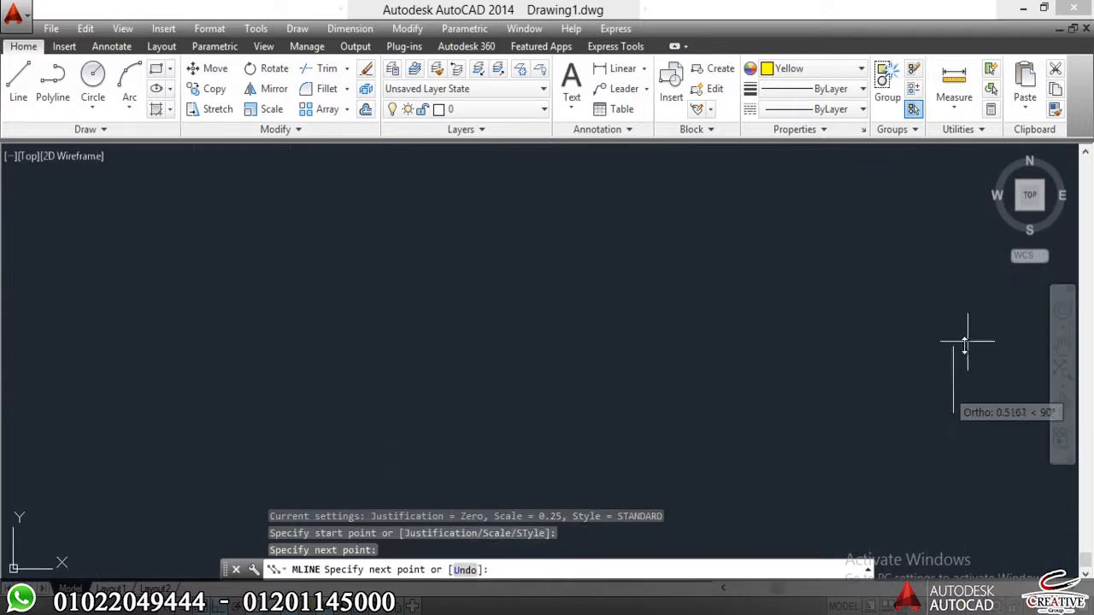
left_click(953, 239)
left_click(527, 253)
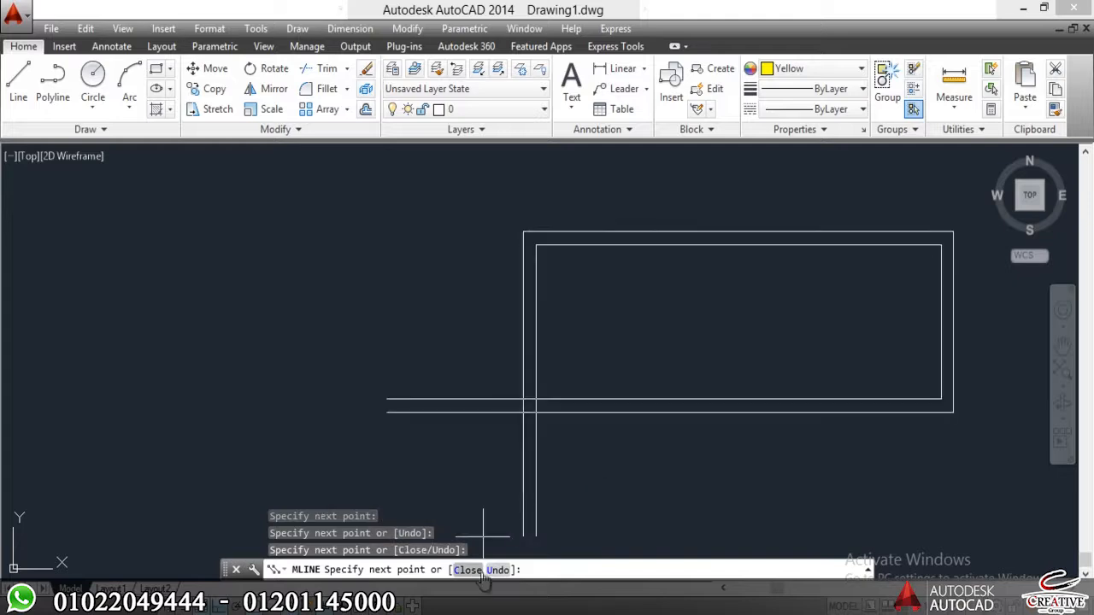
left_click(517, 496)
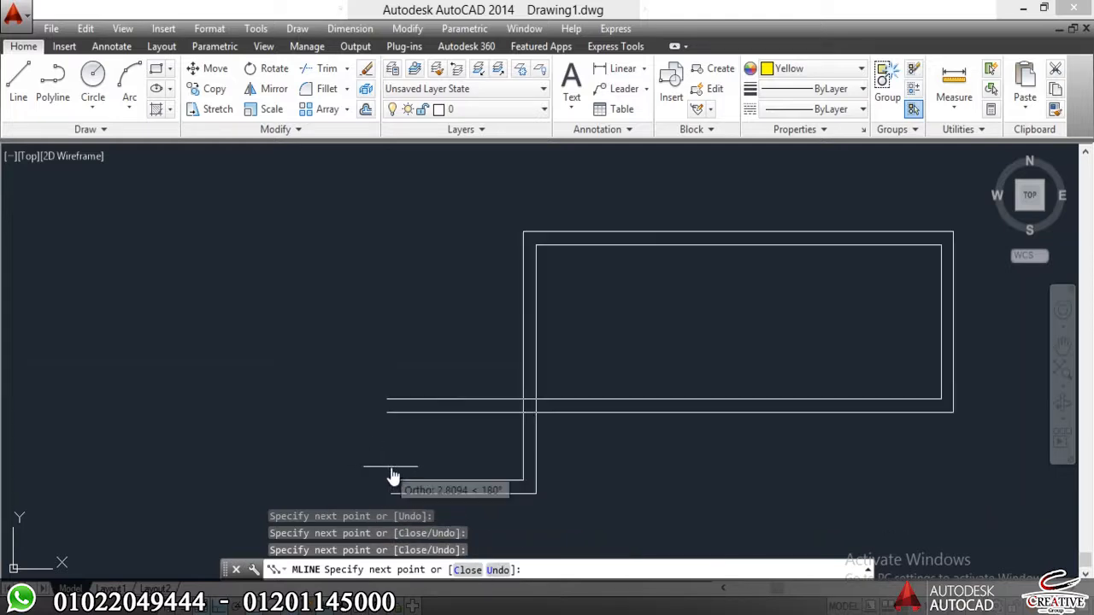
key("Escape")
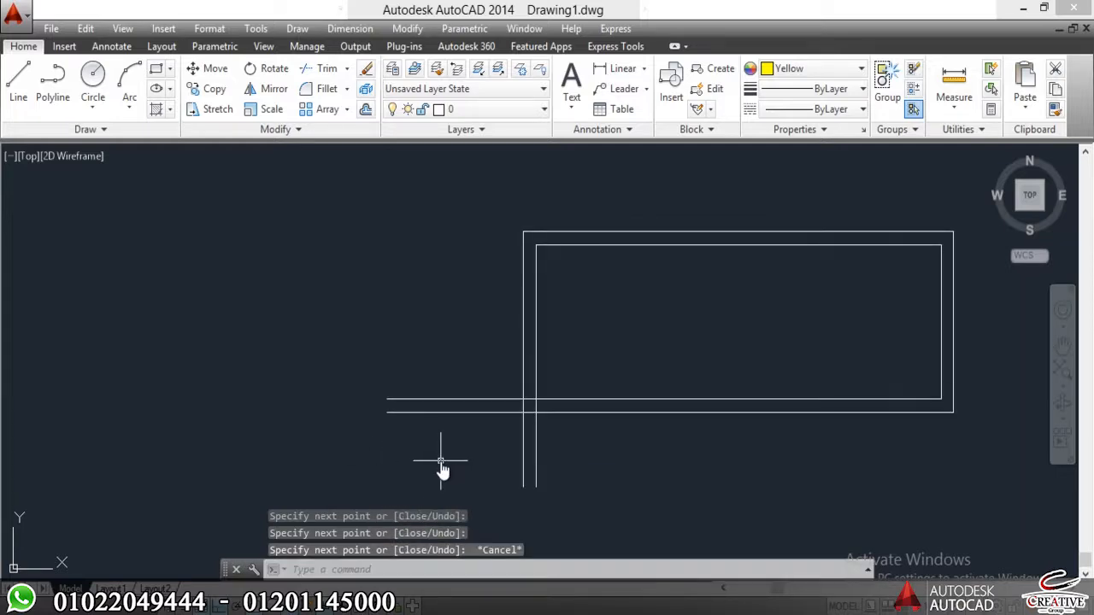
Erase the four-segment multiline
left_click(615, 392)
left_click(342, 417)
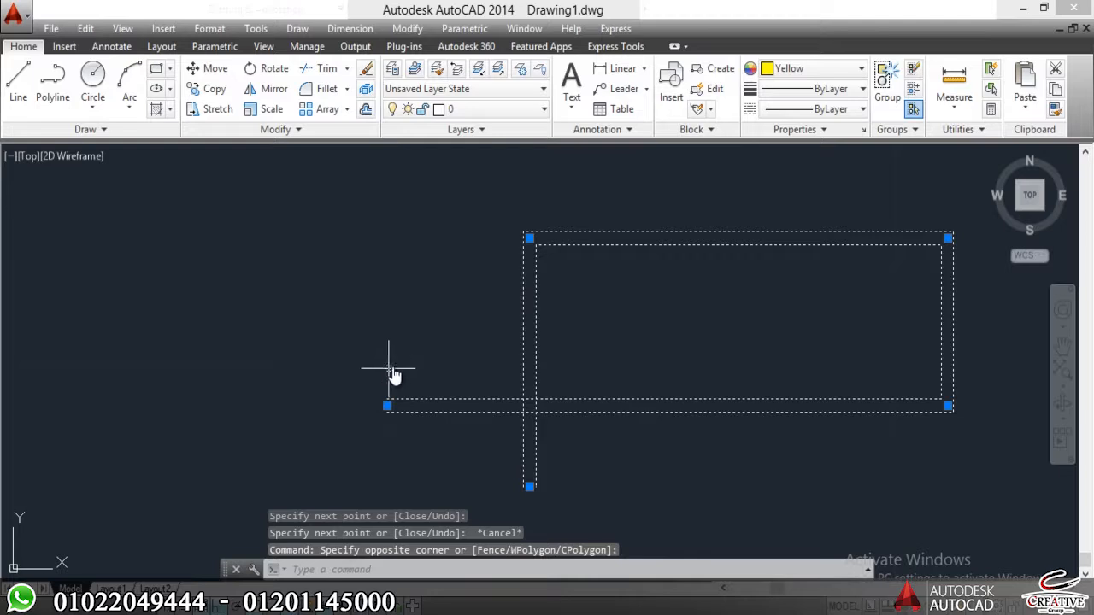
key("Delete")
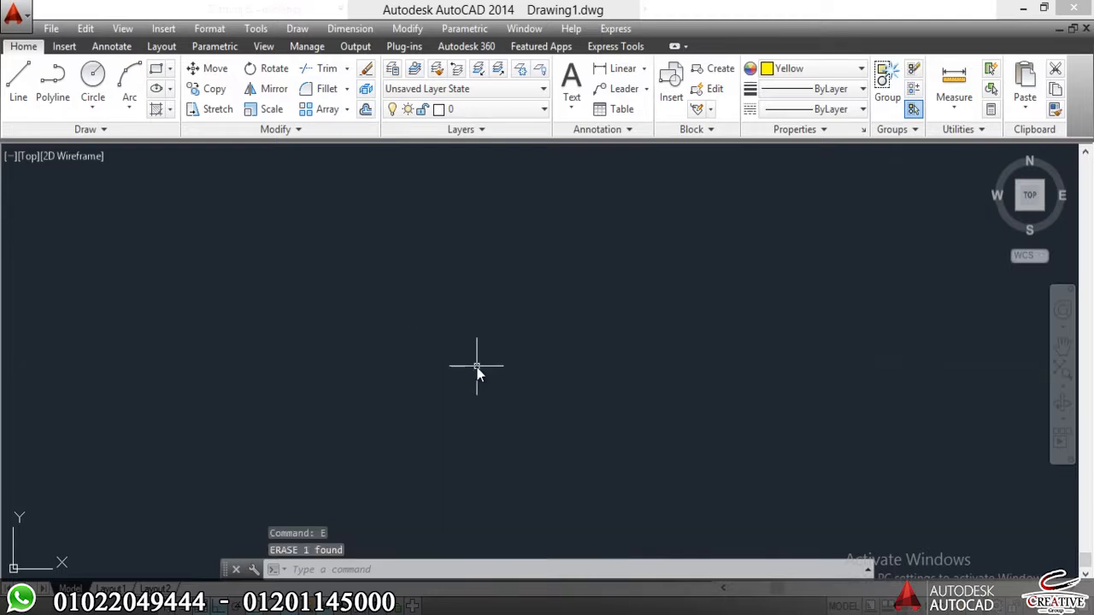
Draw a freehand, nearly square rectangle in the empty drawing area by picking two opposite corners
middle_click_drag(615, 379, 496, 405)
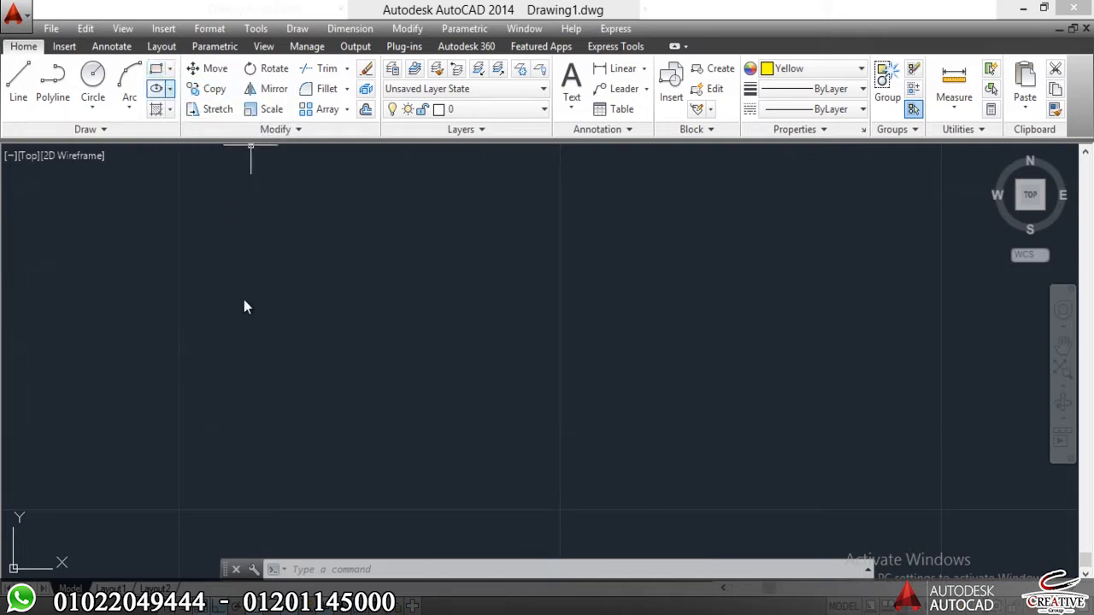
left_click(157, 71)
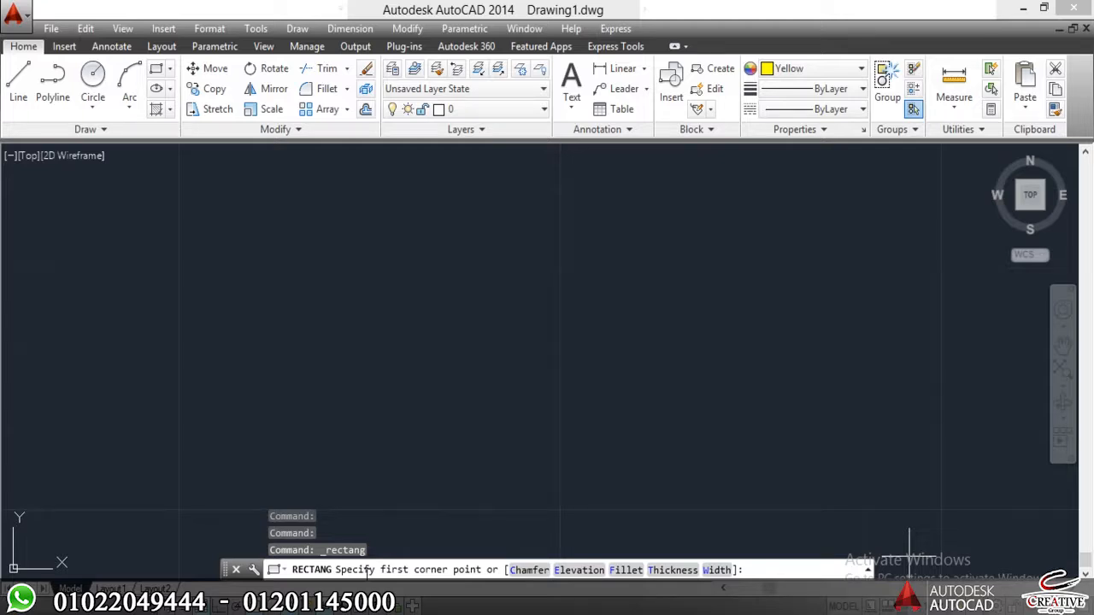
left_click(424, 264)
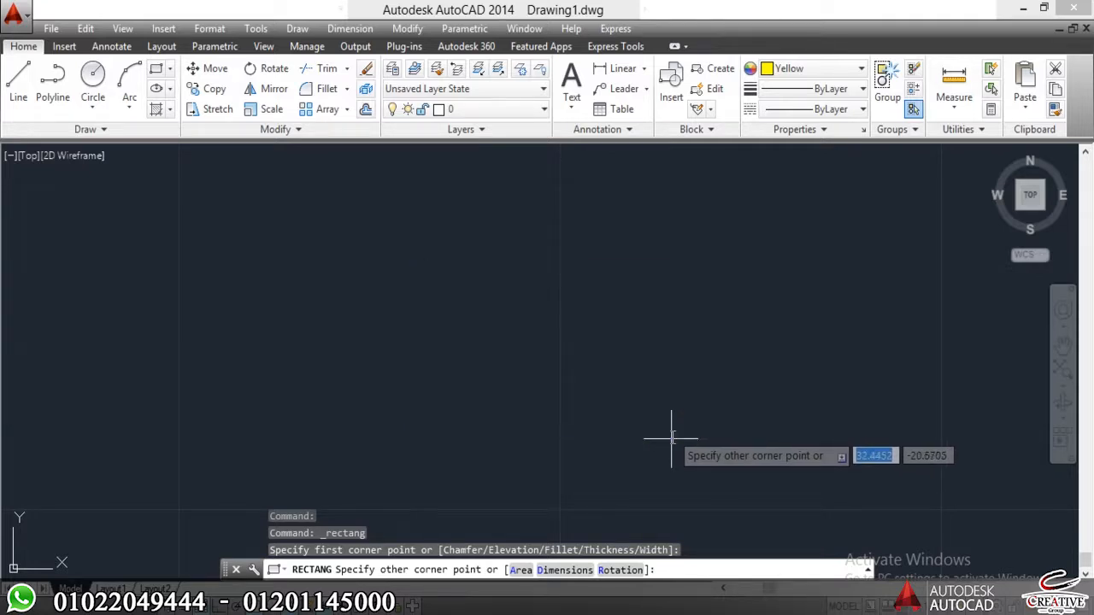
left_click(685, 497)
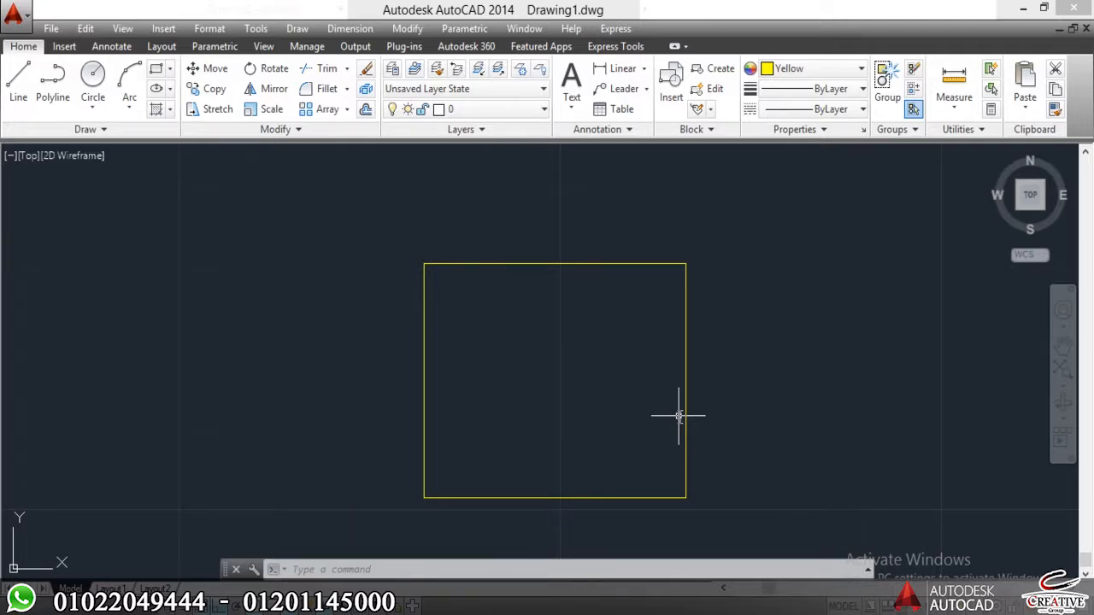
Draw a rectangle 5 wide by 10 high beside the large rectangle, using dynamic input dimensions
scroll(215, 279, "down", 4)
mouse_move(450, 279)
middle_mouse_down()
mouse_move(215, 279)
mouse_move(266, 281)
middle_mouse_up()
scroll(375, 331, "up", 4)
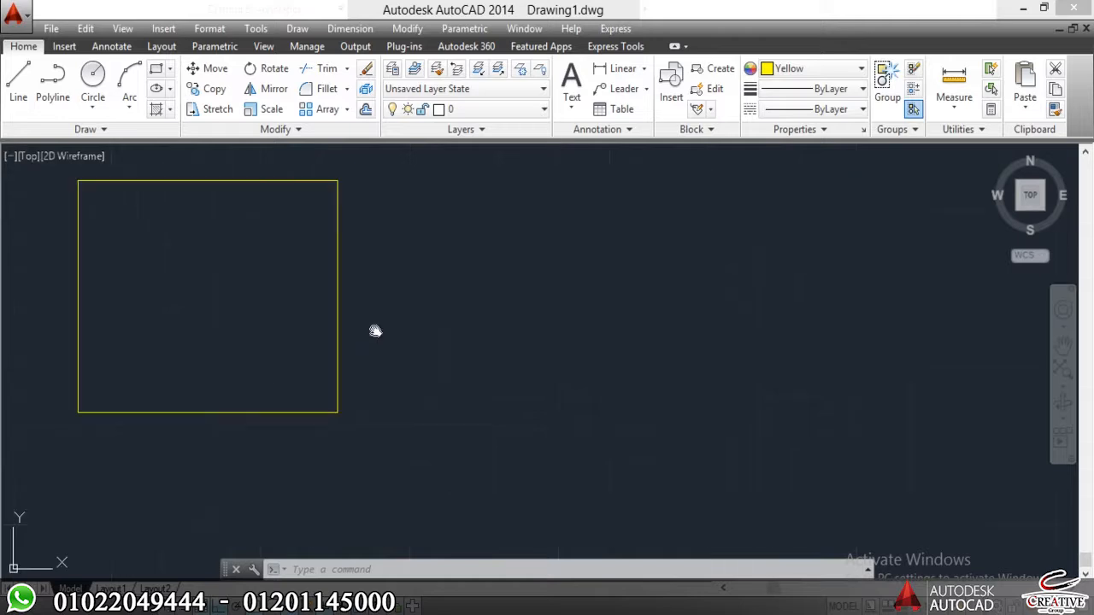
middle_click_drag(374, 330, 354, 415)
scroll(403, 298, "down", 4)
middle_click_drag(403, 298, 347, 301)
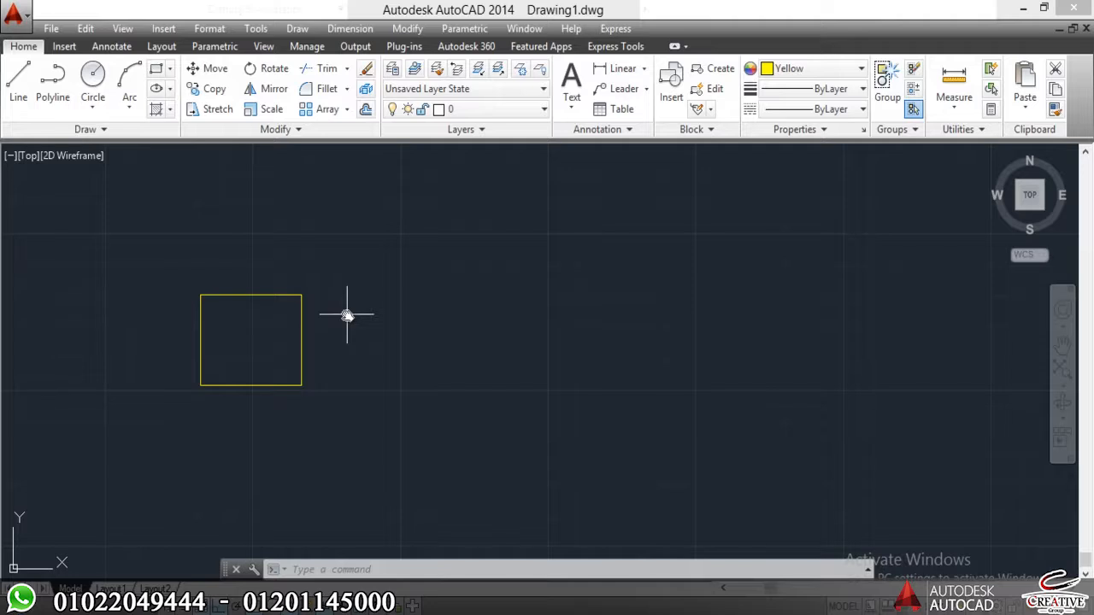
type("rec")
key("Return")
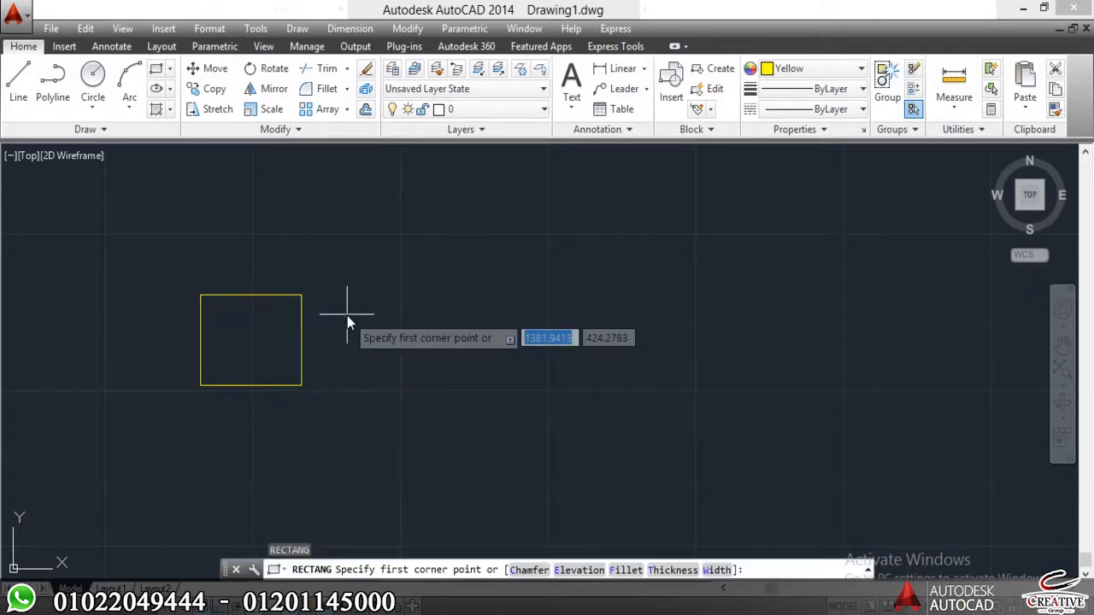
left_click(398, 389)
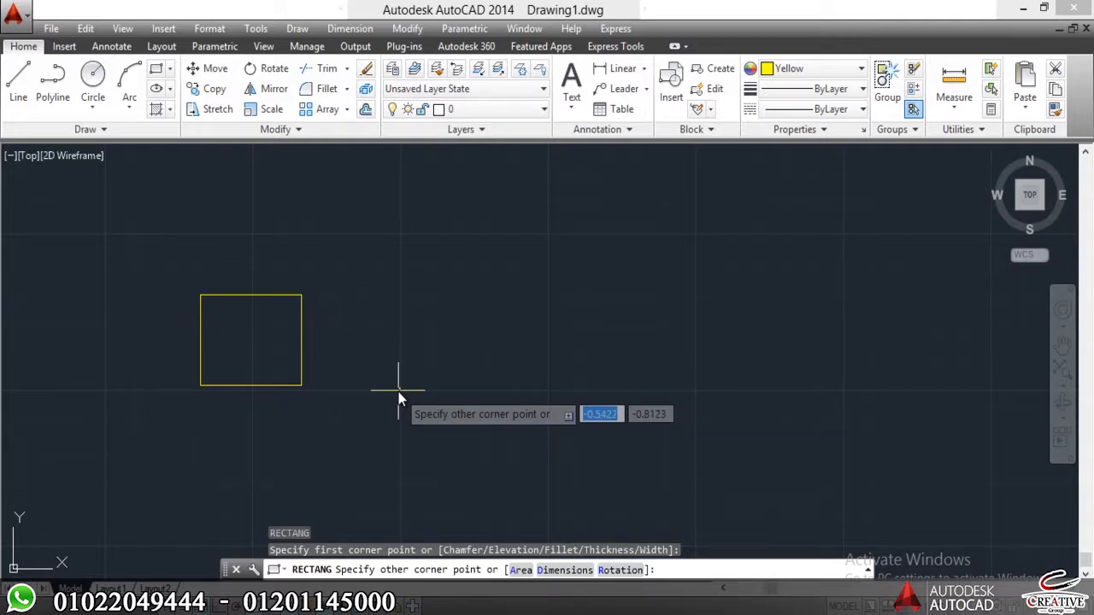
type("5")
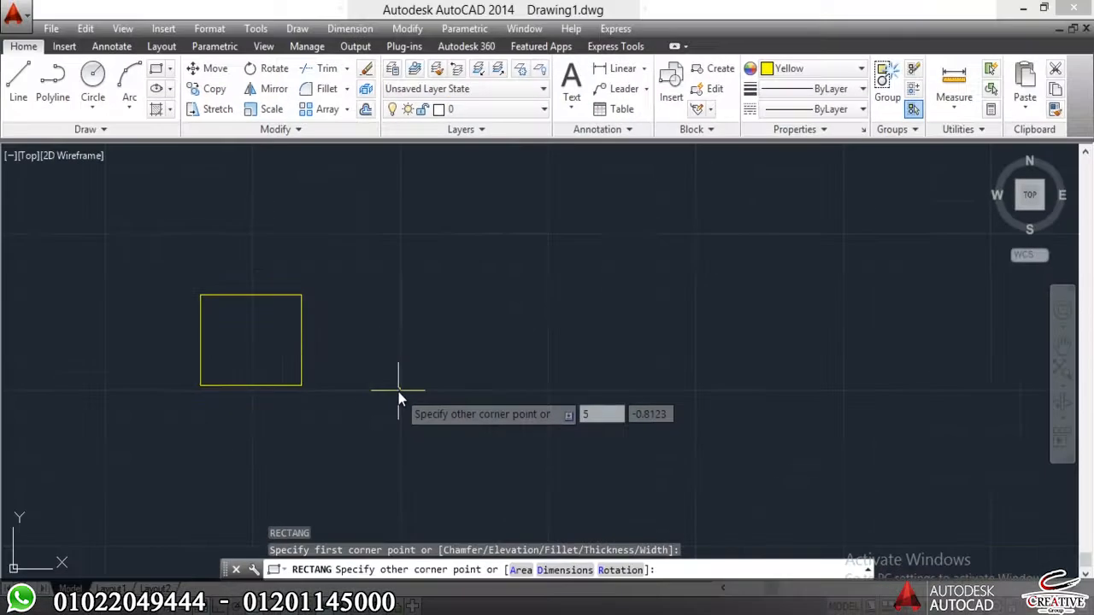
key("Tab")
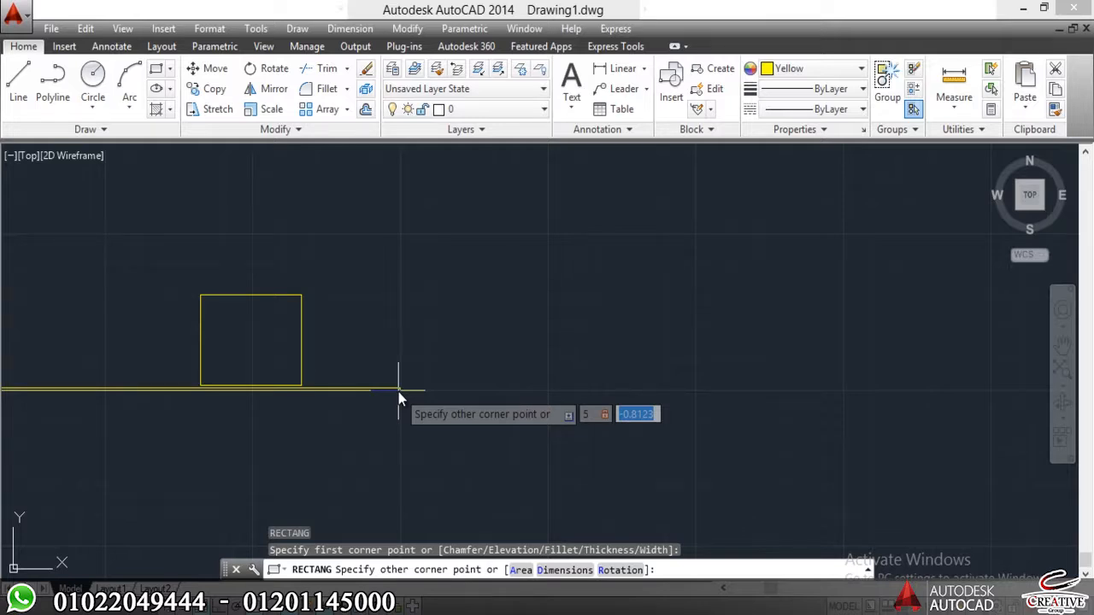
type("10")
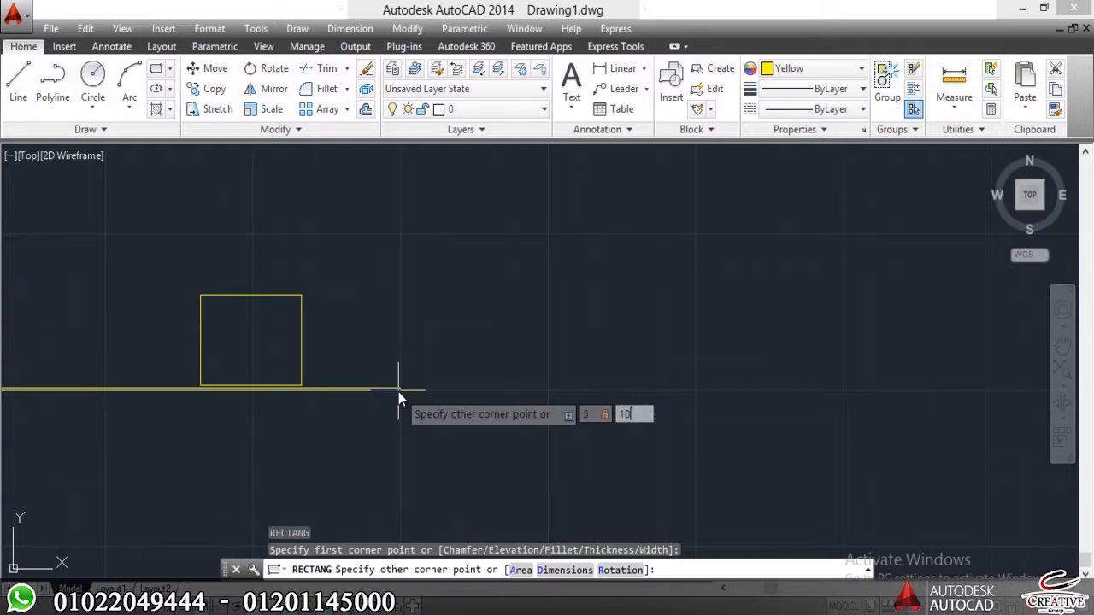
key("Return")
scroll(436, 393, "up", 8)
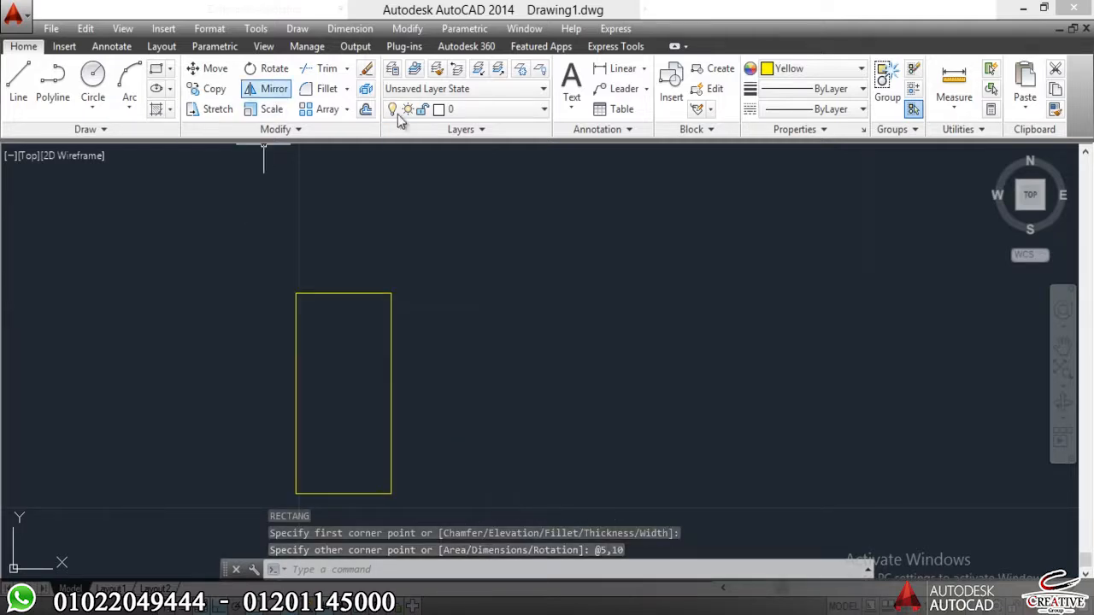
Draw a rectangle 10 wide by 5 high to the right of the upright rectangle
left_click(155, 74)
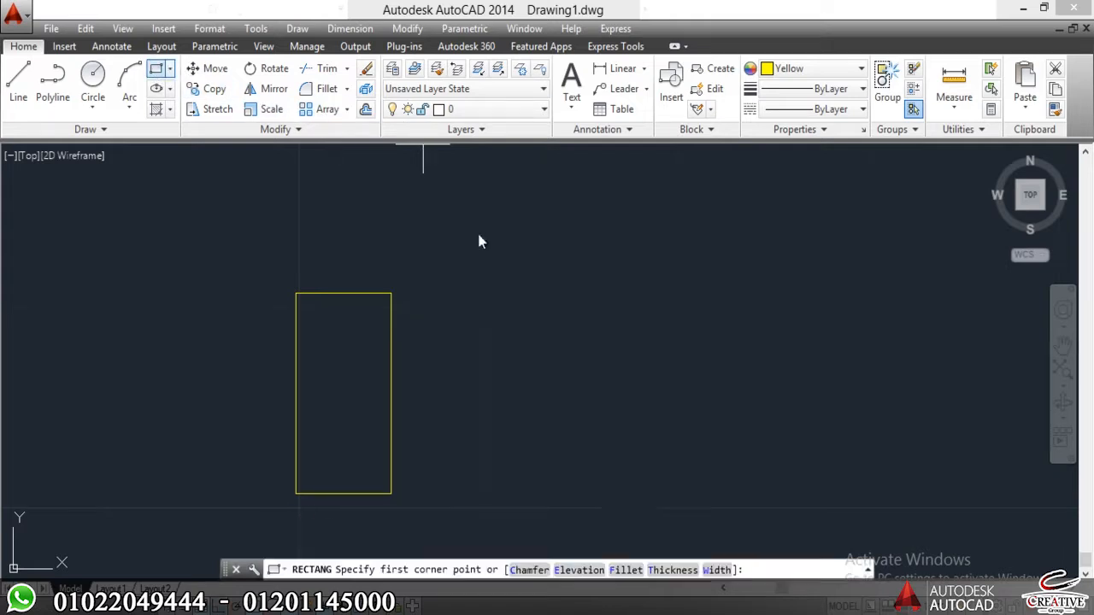
left_click(574, 490)
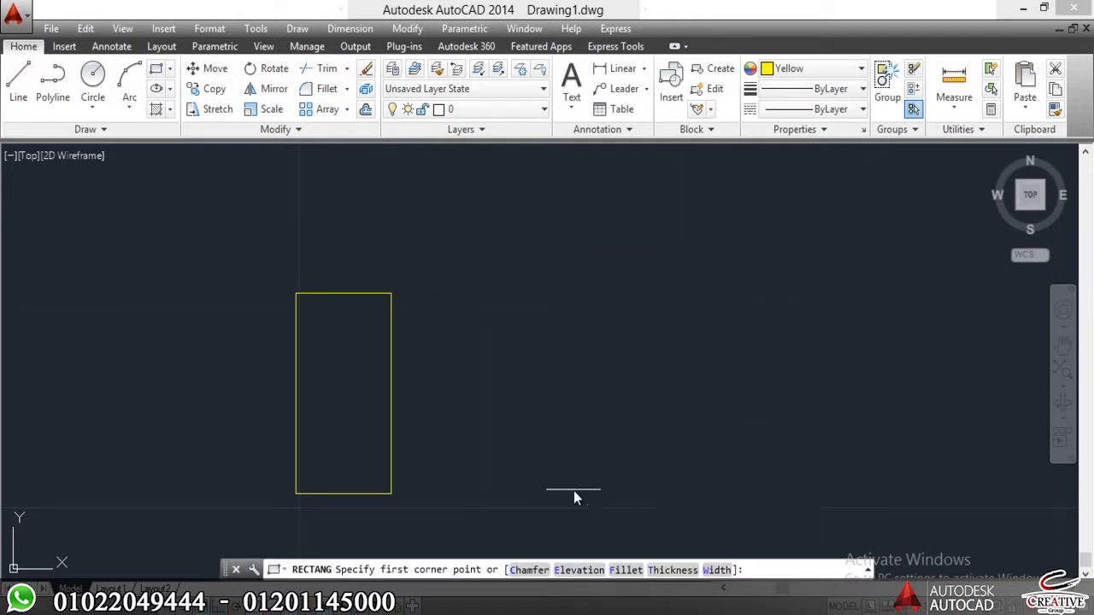
type("10")
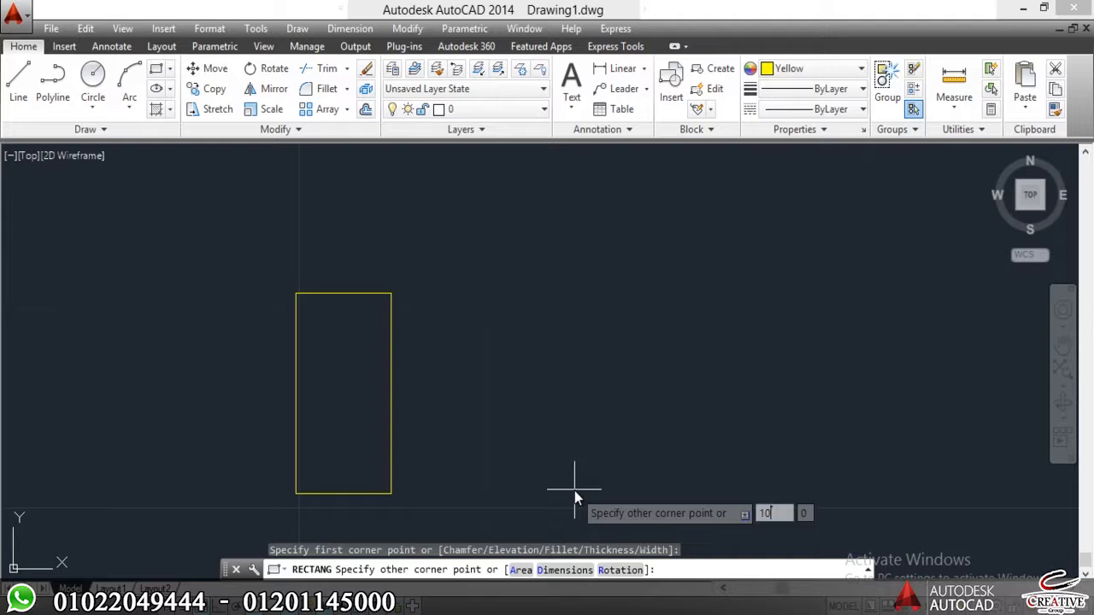
key("Tab")
type("5")
key("Return")
Erase all three rectangles
scroll(598, 321, "down", 5)
left_click(672, 218)
left_click(329, 453)
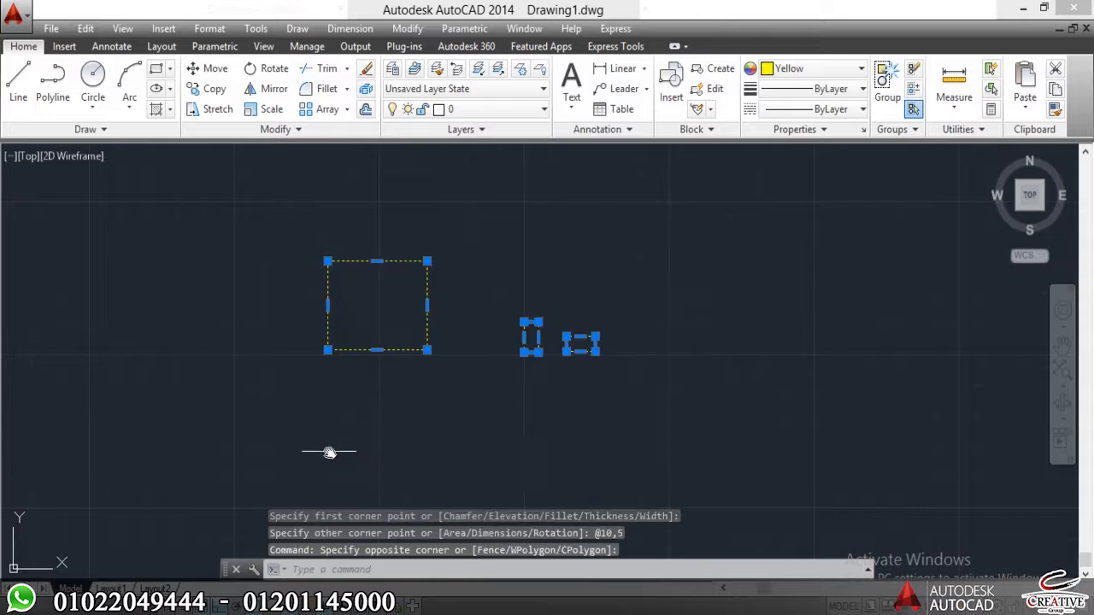
type("e")
key("Return")
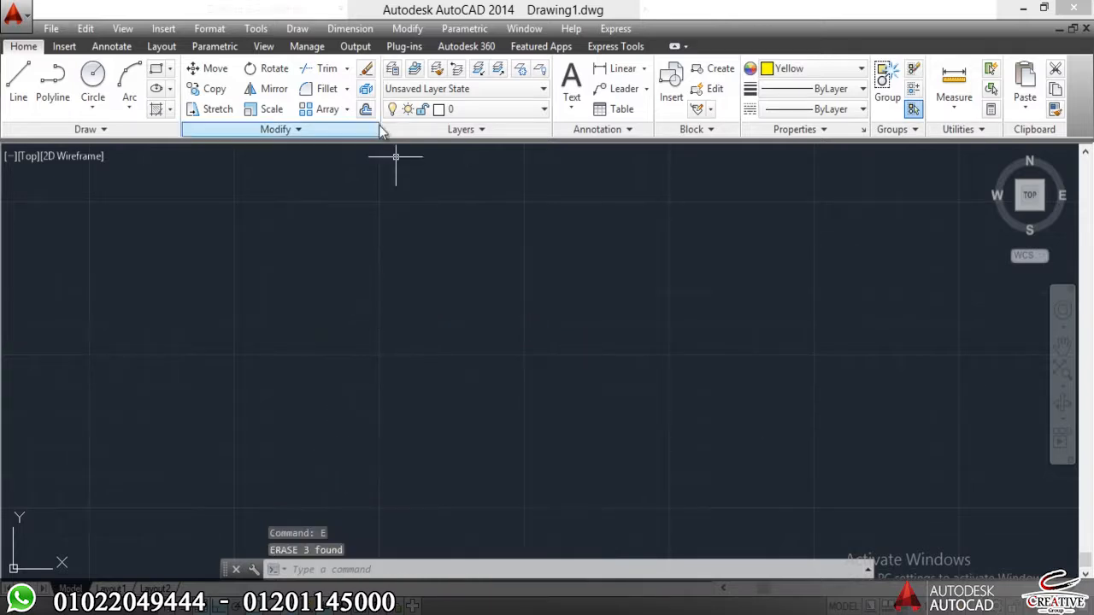
Draw a chamfered rectangle with both chamfer distances set to 2, picking two opposite corners
left_click(156, 68)
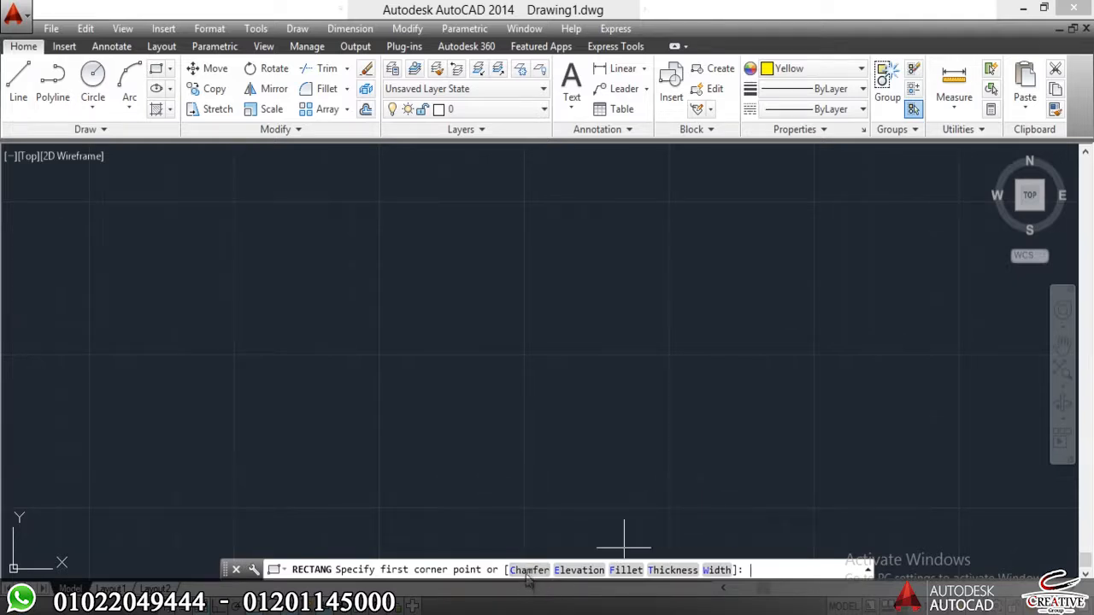
left_click(527, 574)
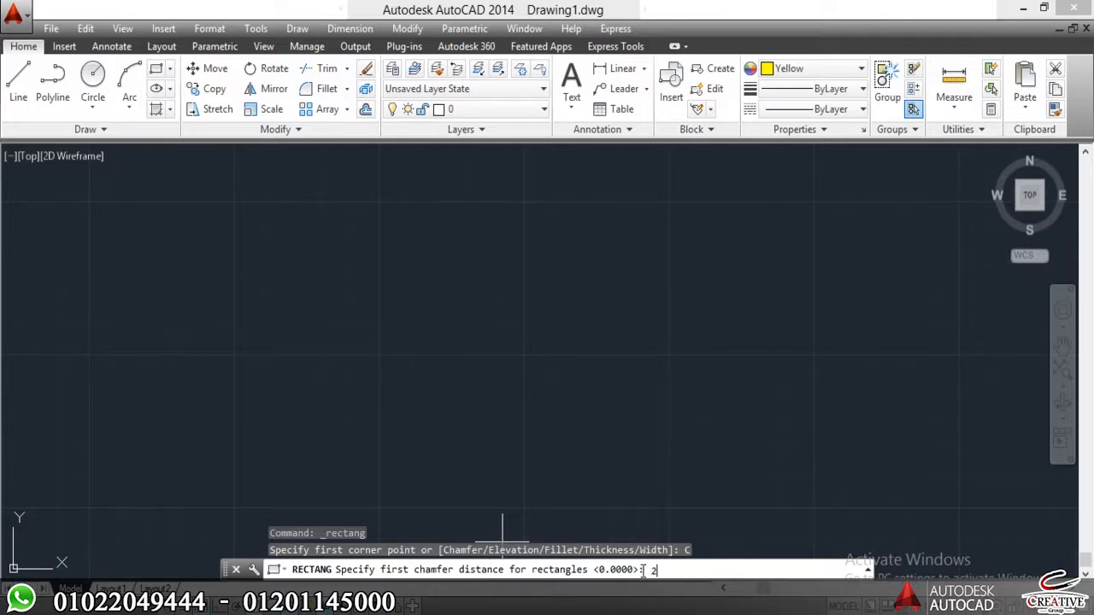
key("Return")
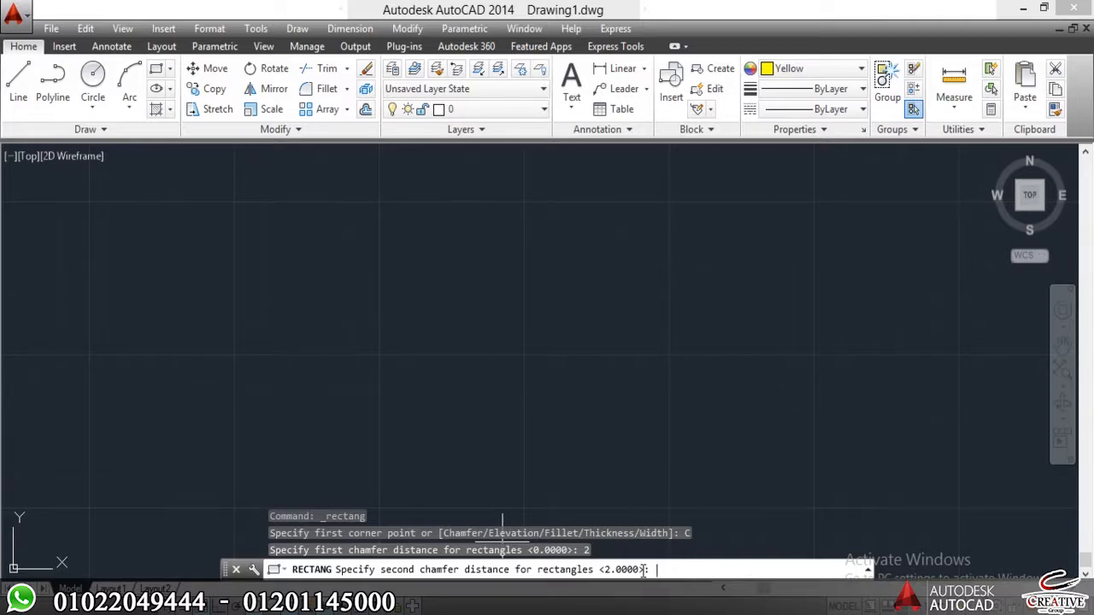
type("2")
key("Return")
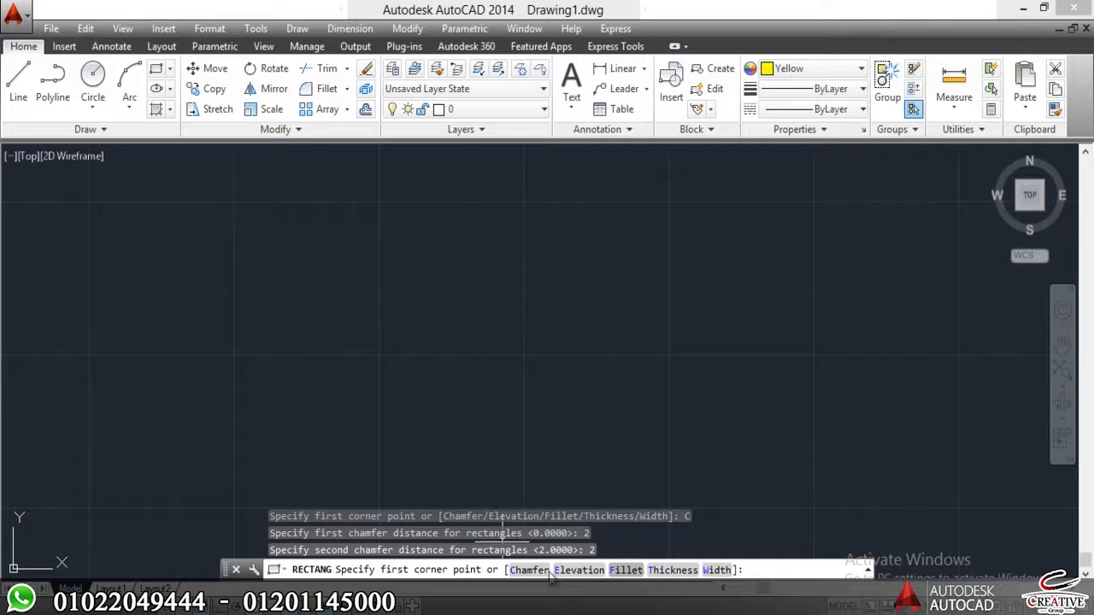
left_click(376, 259)
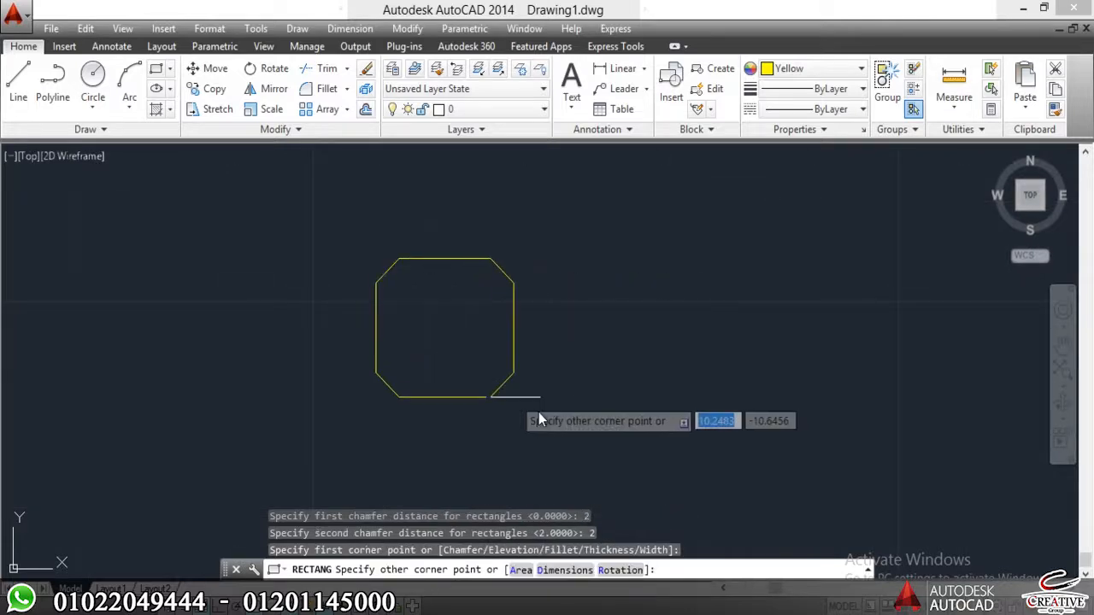
left_click(619, 450)
Examine the chamfered upper-left corner of the rectangle up close
scroll(303, 188, "up", 3)
scroll(499, 327, "down", 2)
middle_click_drag(498, 325, 469, 227)
scroll(546, 307, "up", 4)
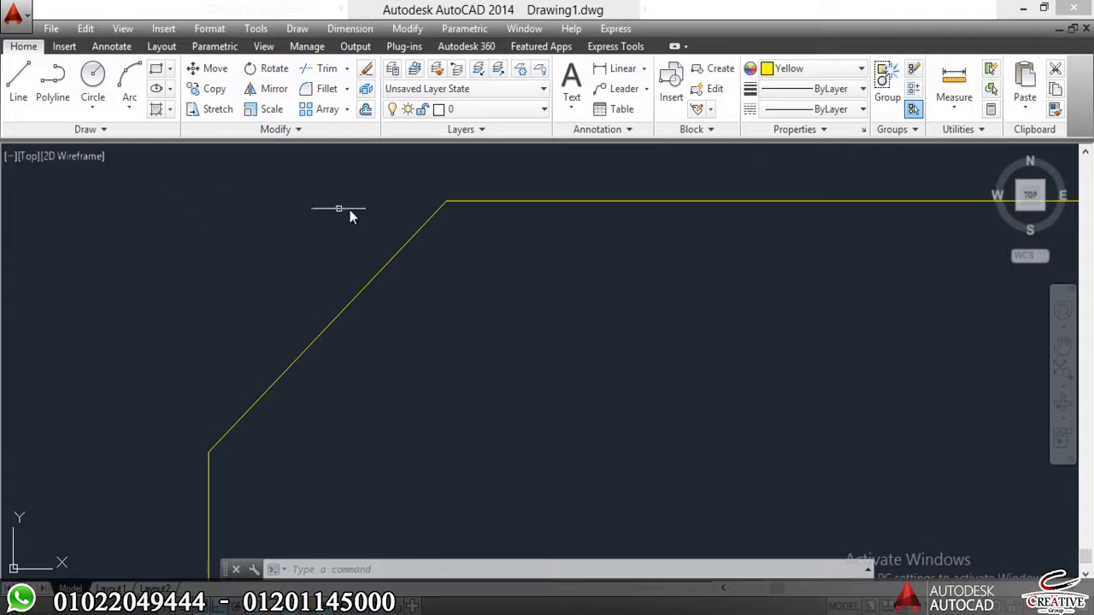
key("ctrl+a")
key("Escape")
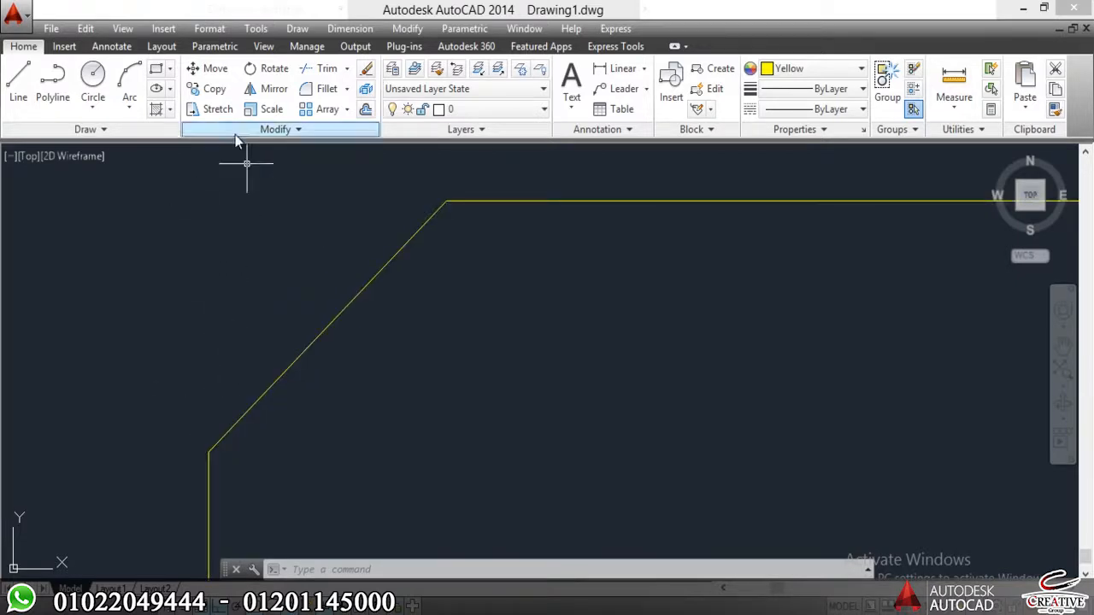
scroll(376, 364, "down", 3)
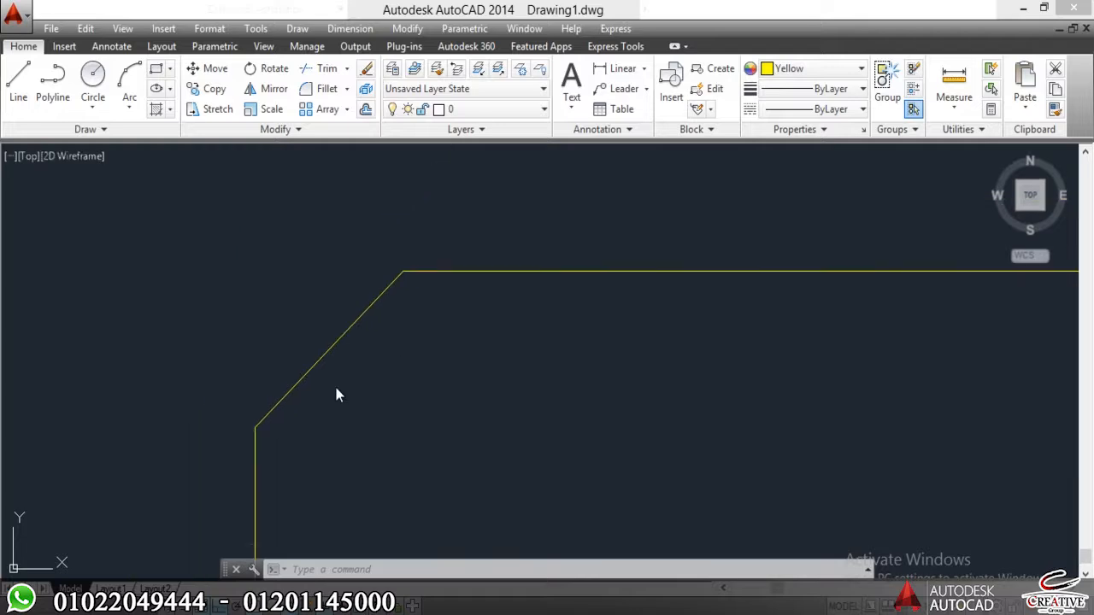
Erase the chamfered rectangle
left_click(389, 269)
left_click(176, 513)
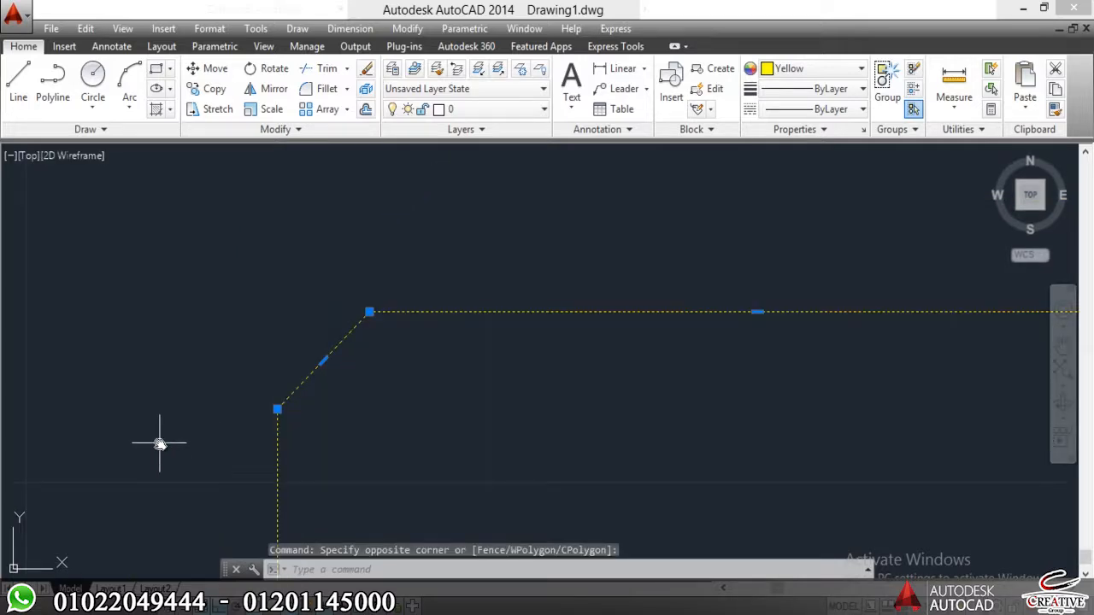
type("e")
key("Return")
Start a new rectangle and set both of its chamfer distances to 0
type("rec")
key("Return")
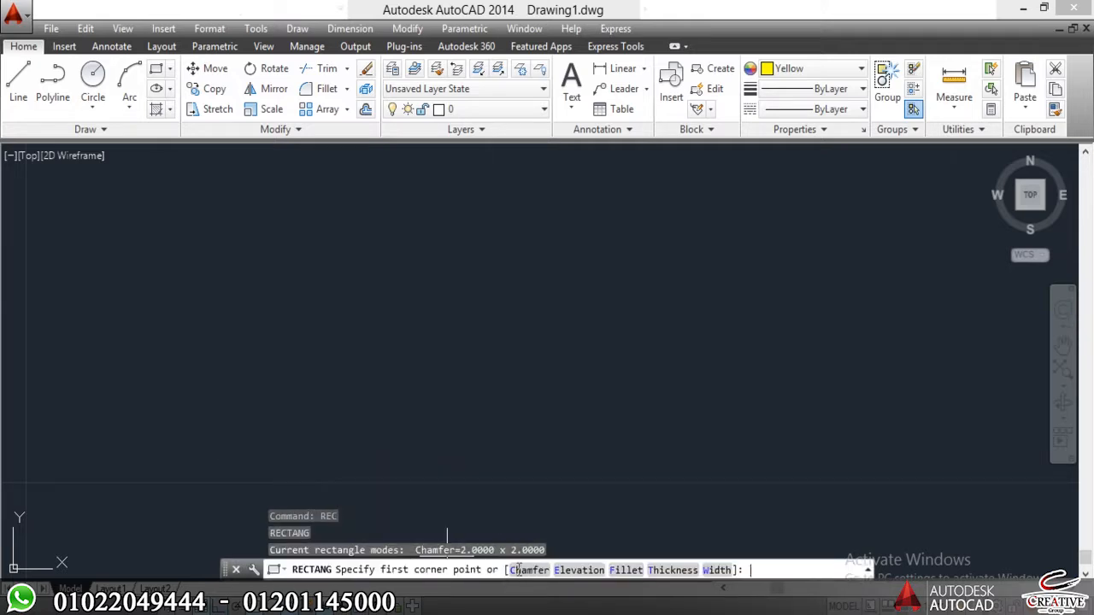
left_click(529, 570)
type("0")
key("Return")
type("0")
key("Return")
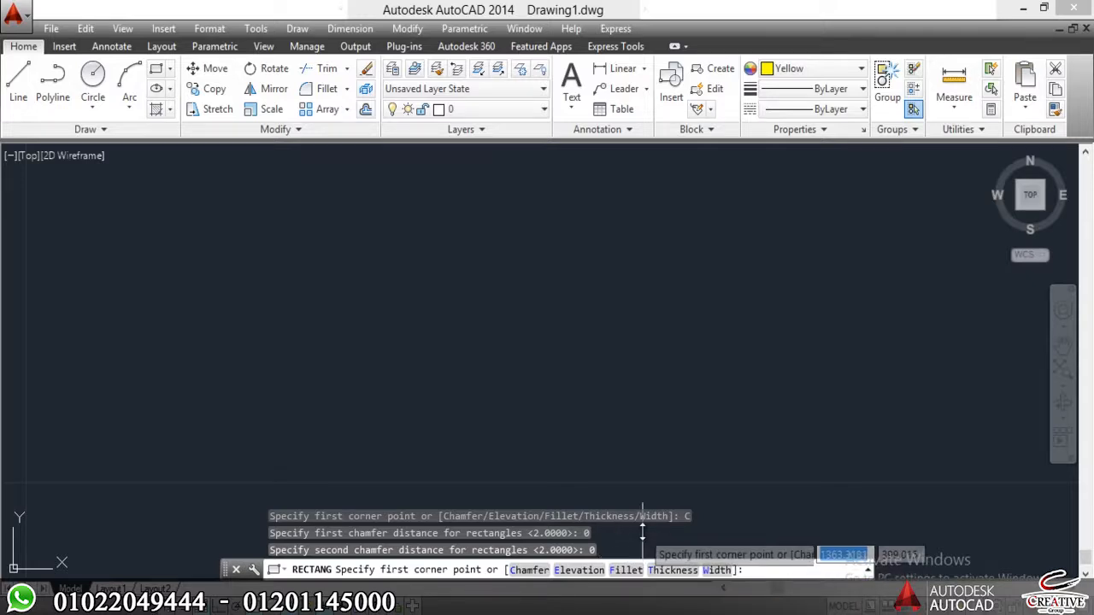
Set the rectangle's fillet radius to 2 and draw the rounded rectangle by picking two opposite corners
left_click(626, 570)
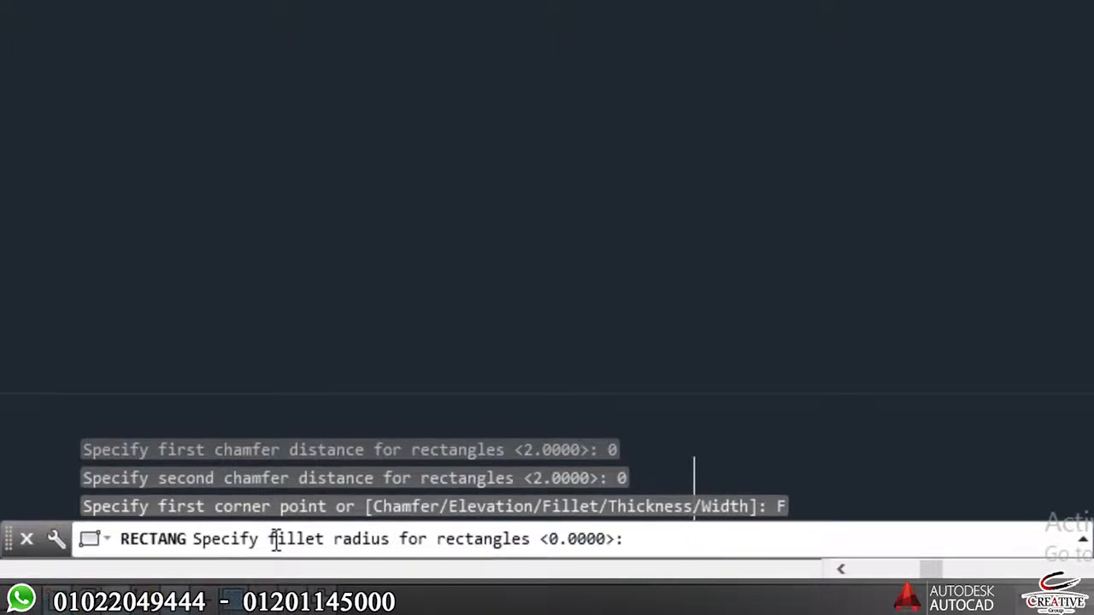
type("2")
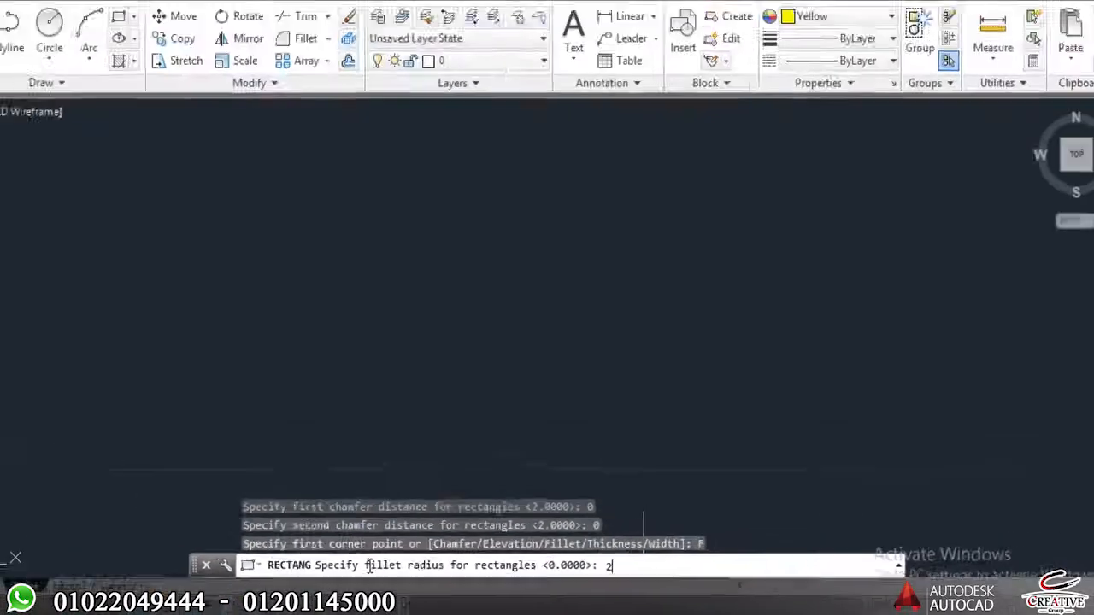
key("Return")
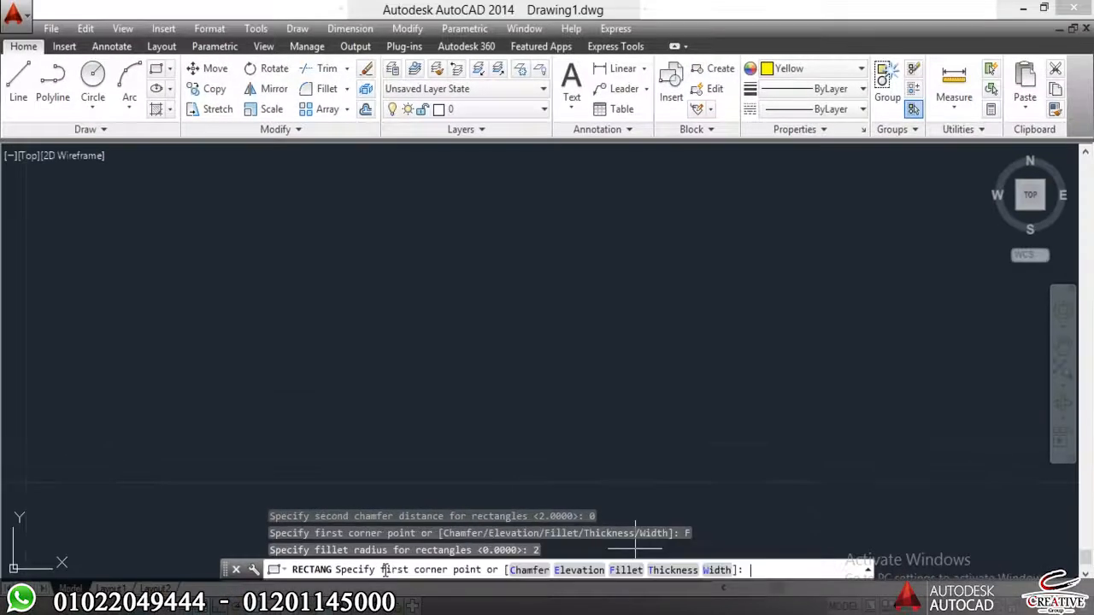
left_click(356, 249)
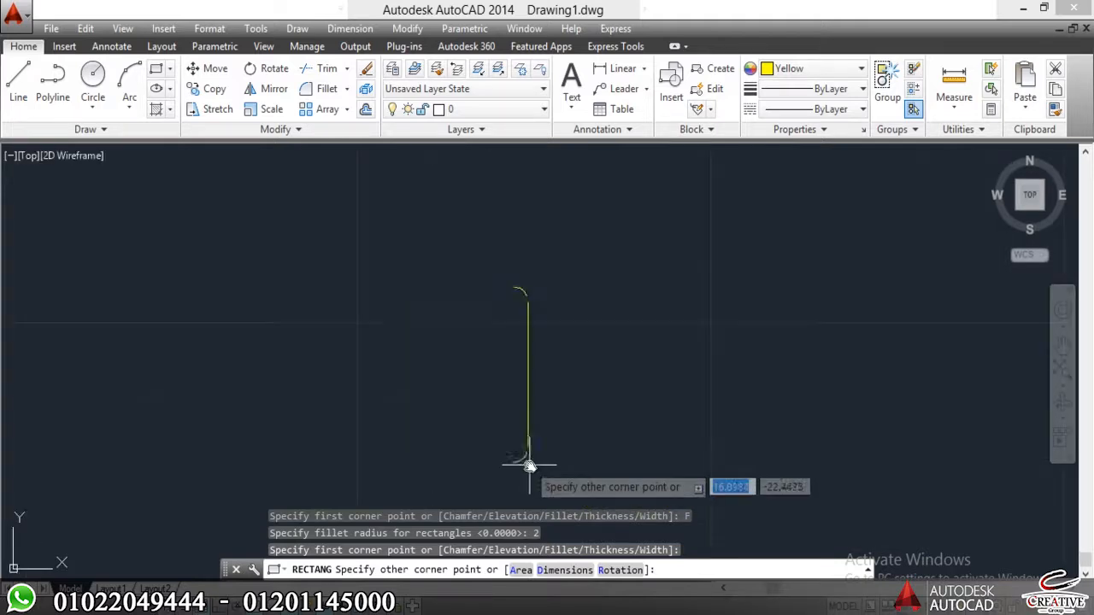
left_click(593, 465)
Examine the rounded upper-left corner up close, and return to a view of the whole rectangle
scroll(397, 324, "up", 8)
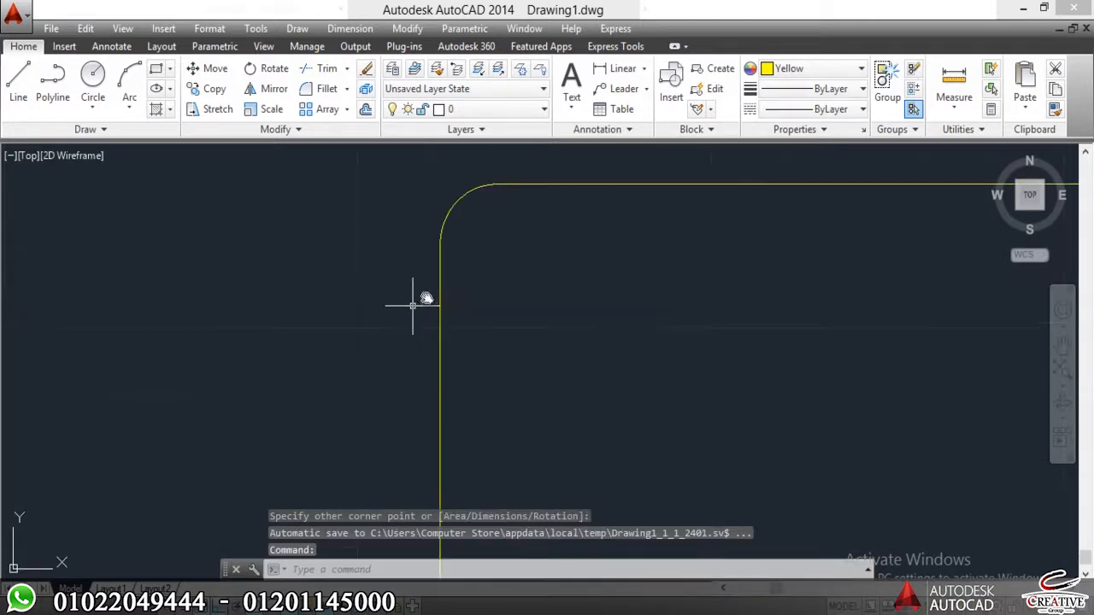
middle_click_drag(486, 254, 366, 454)
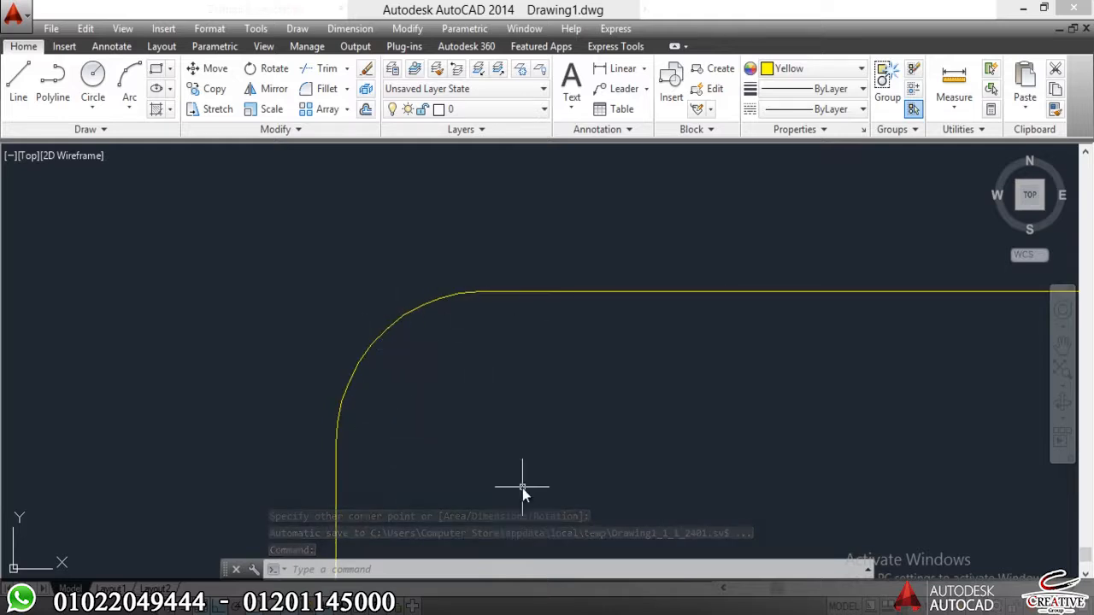
scroll(376, 326, "down", 8)
middle_click_drag(367, 326, 314, 298)
scroll(517, 376, "down", 4)
middle_click_drag(516, 372, 481, 332)
scroll(526, 324, "up", 2)
middle_click_drag(531, 322, 548, 316)
Erase the rounded rectangle
left_click(547, 316)
left_click(214, 471)
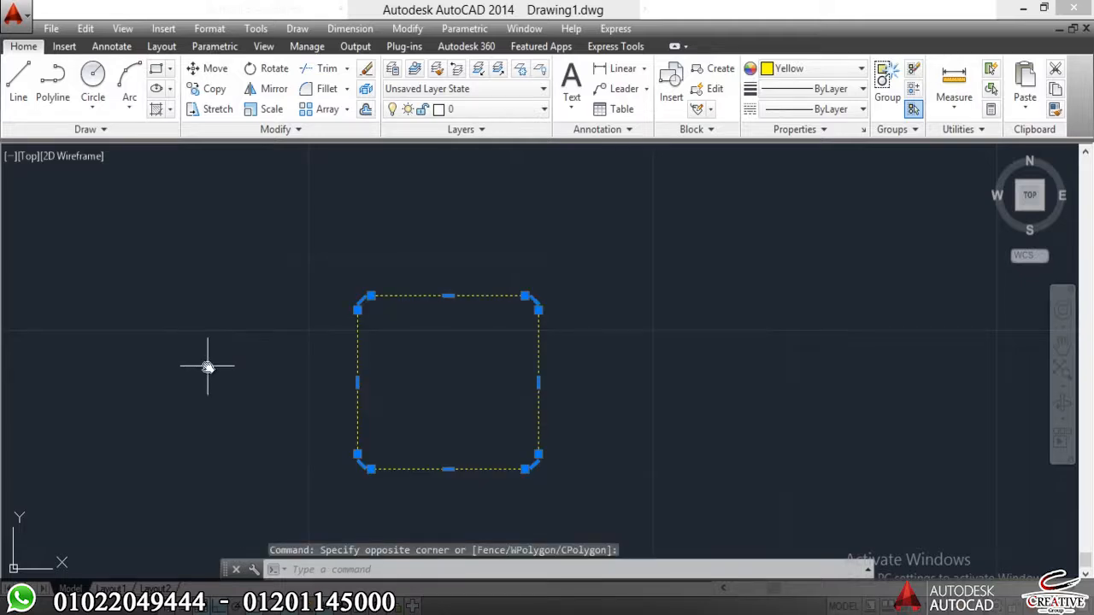
type("e")
key("Return")
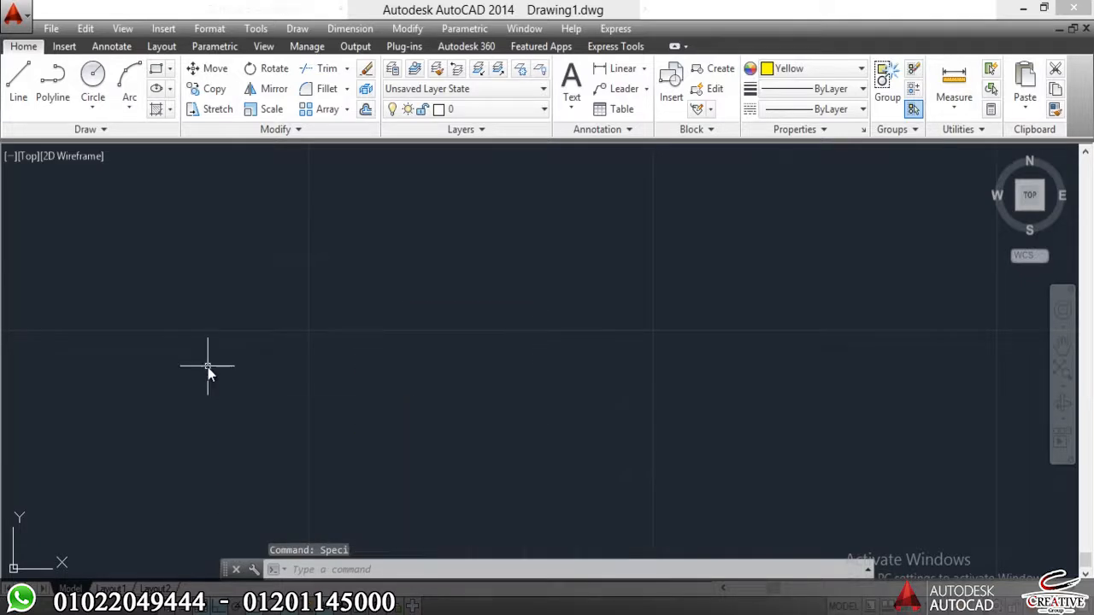